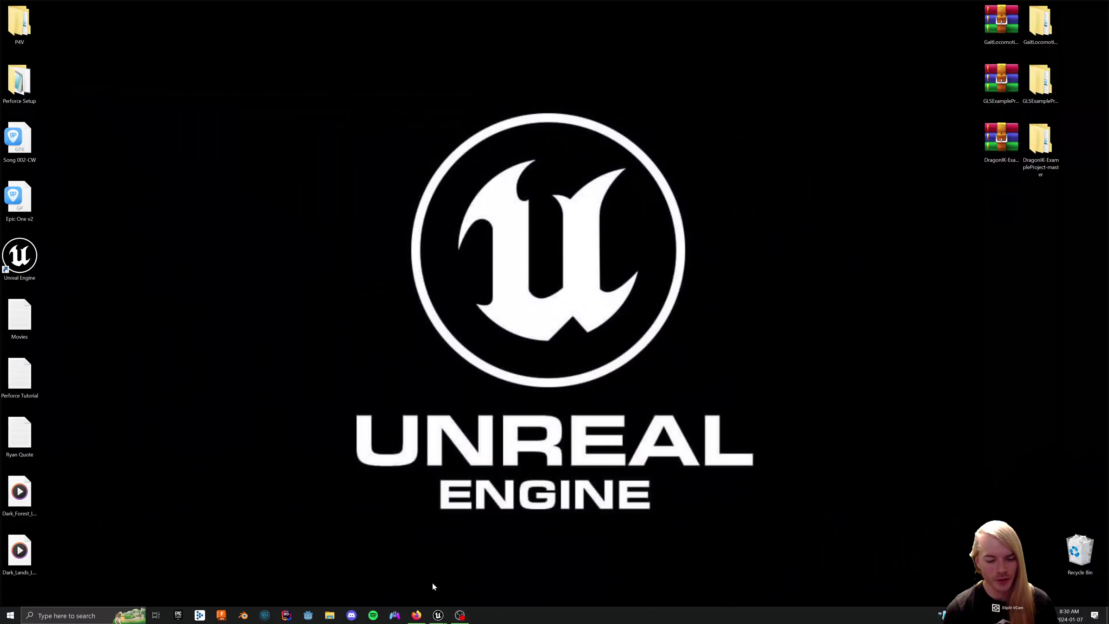
pyautogui.click(425, 614)
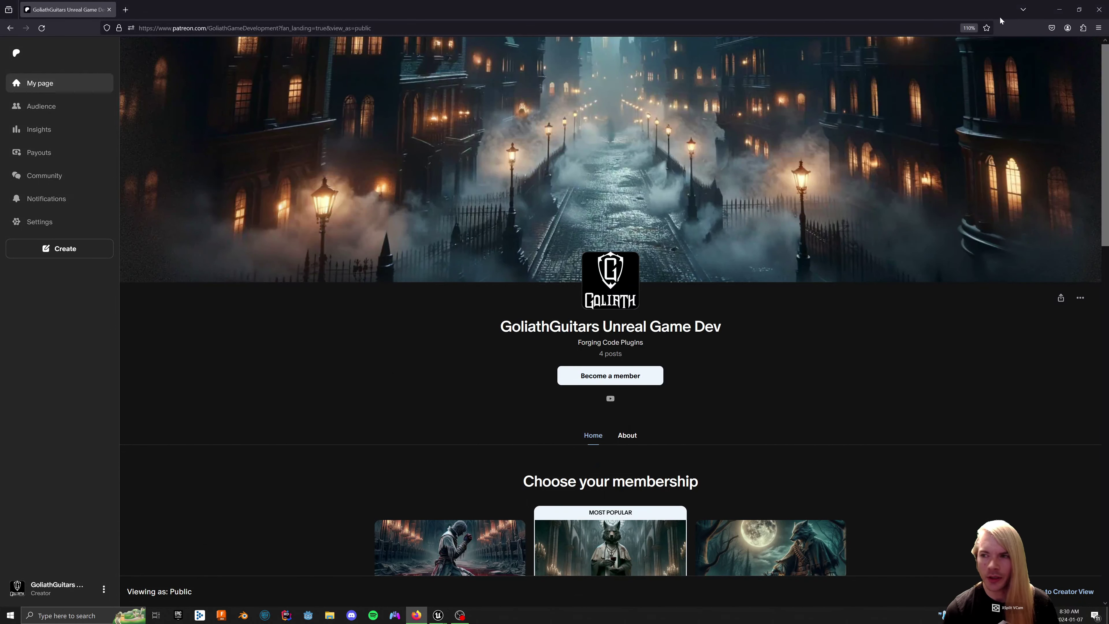
pyautogui.click(1059, 9)
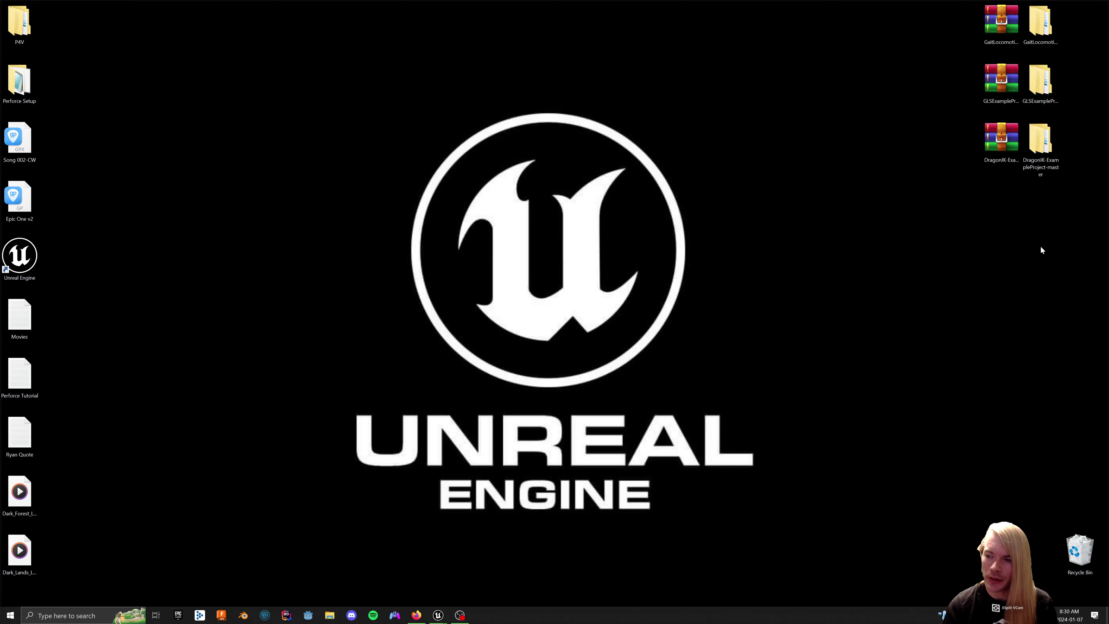
pyautogui.moveTo(1009, 217); pyautogui.dragTo(1004, 190)
pyautogui.moveTo(1002, 153); pyautogui.dragTo(1000, 144)
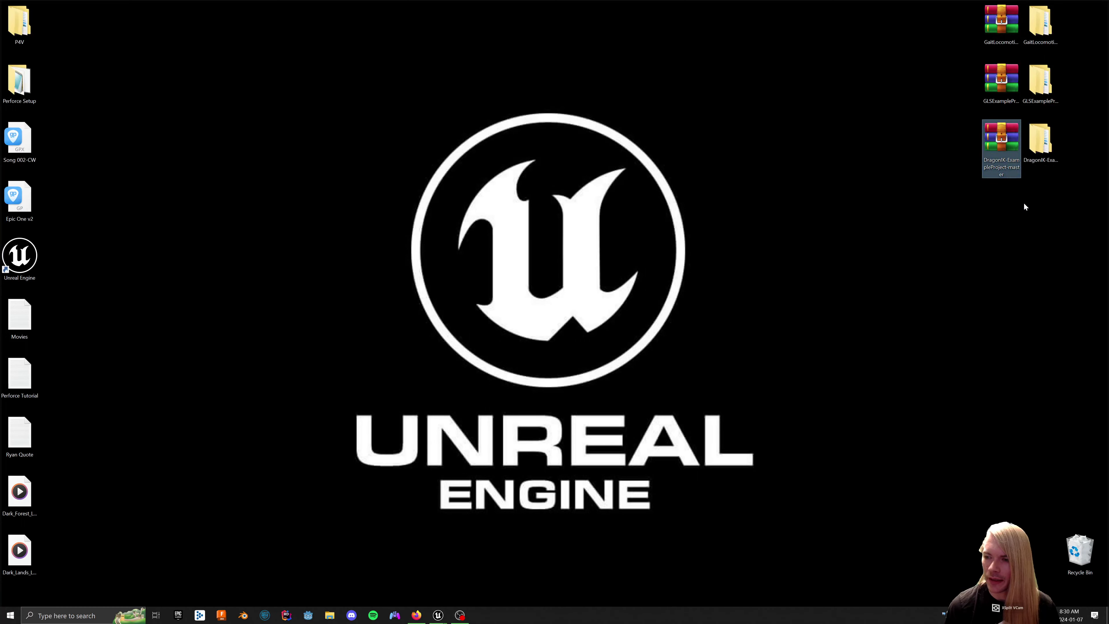
pyautogui.click(1048, 172)
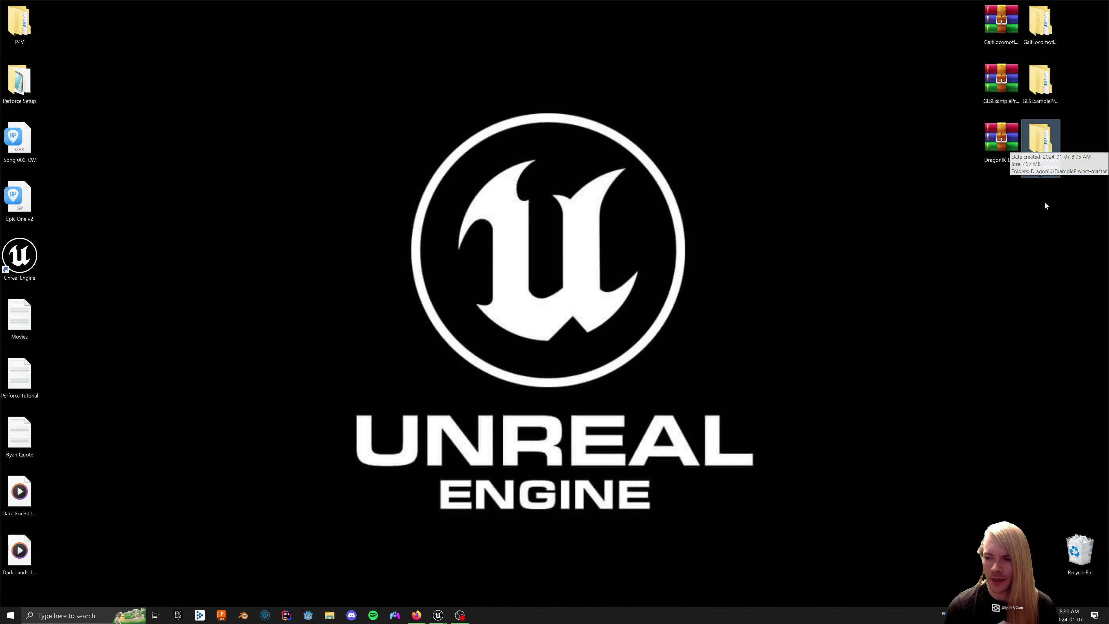
pyautogui.click(1047, 212)
# Switch to the PluginTestProject editor and examine the Dragon Aim Look Solver node in the camera aiming section of ThirdPerson_AnimBP's AnimGraph
pyautogui.moveTo(438, 615)
pyautogui.click(401, 567)
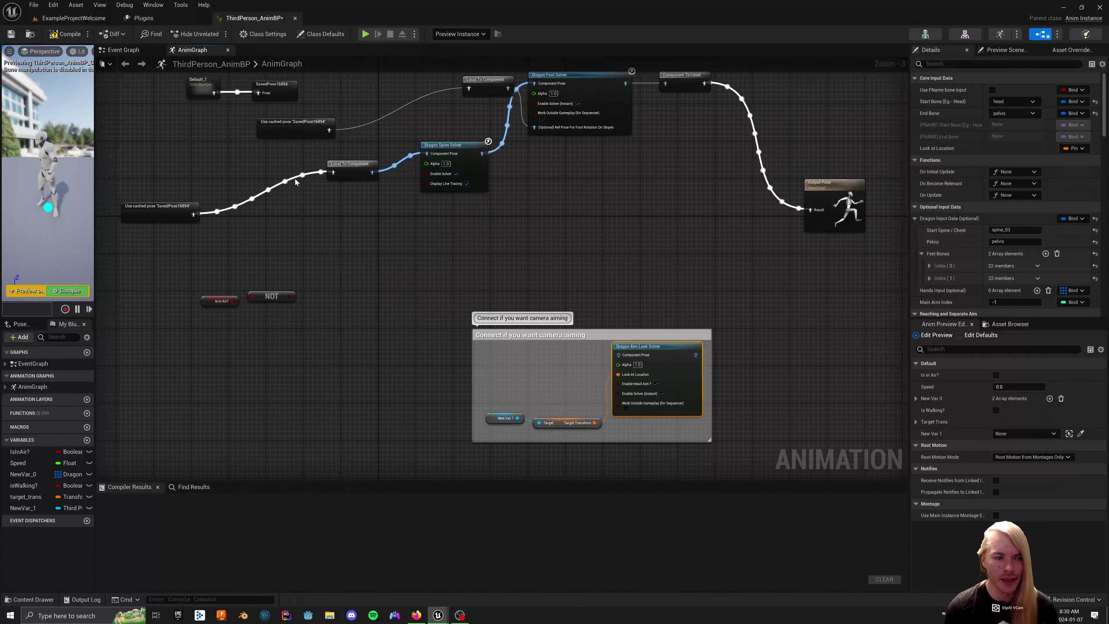
pyautogui.click(464, 228)
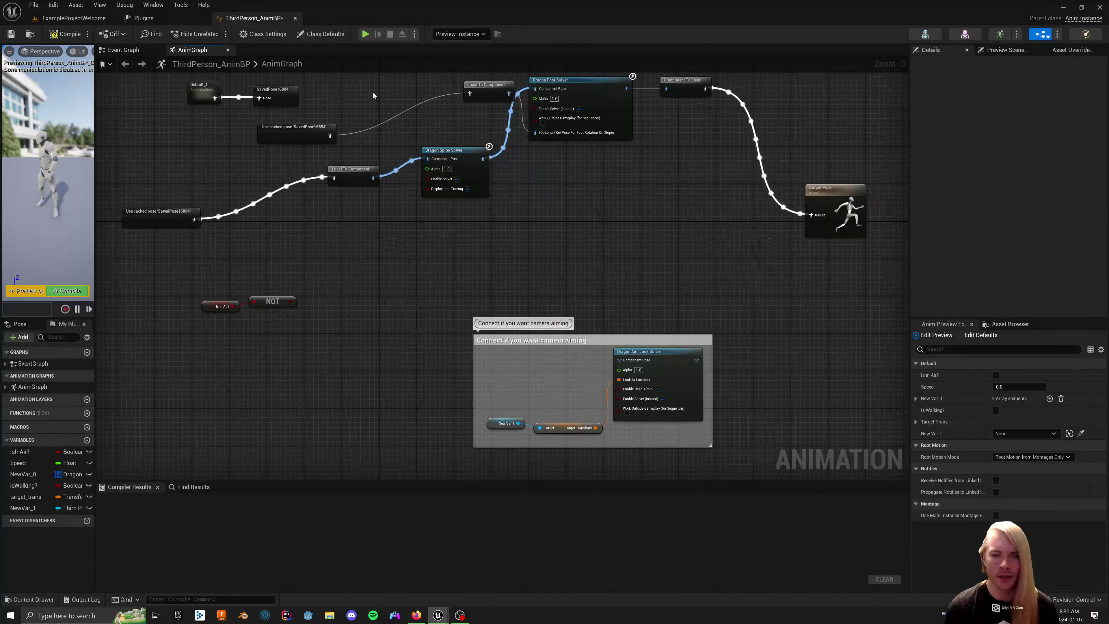
pyautogui.moveTo(372, 91); pyautogui.dragTo(690, 222)
pyautogui.click(664, 265)
pyautogui.moveTo(664, 266); pyautogui.dragTo(668, 205, button='right')
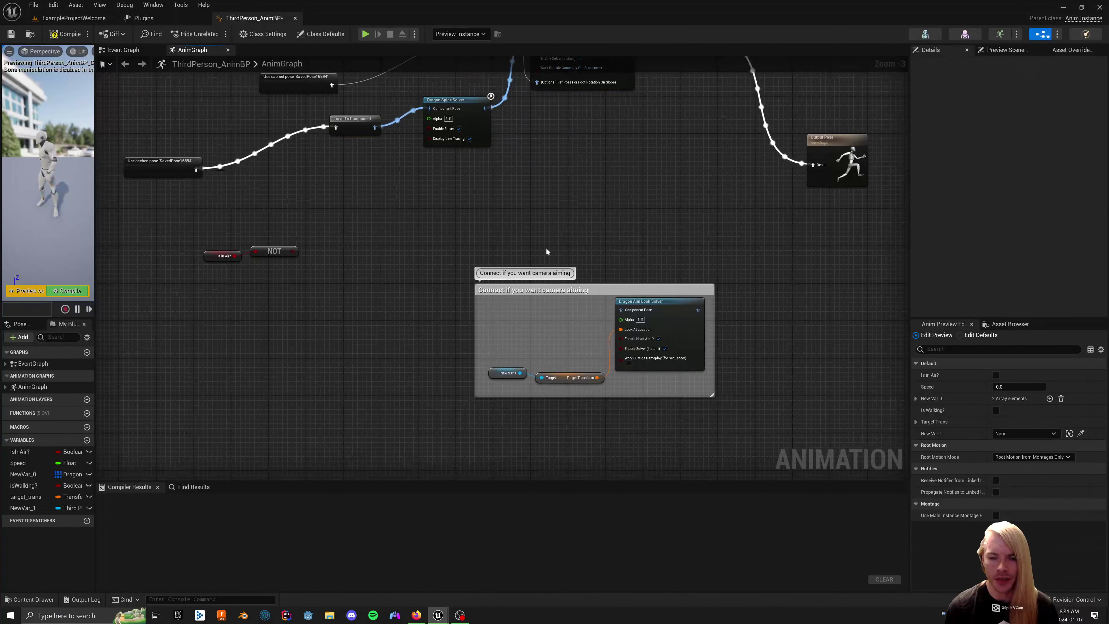
pyautogui.scroll(3, 634, 277)
pyautogui.moveTo(704, 357); pyautogui.dragTo(705, 296, button='right')
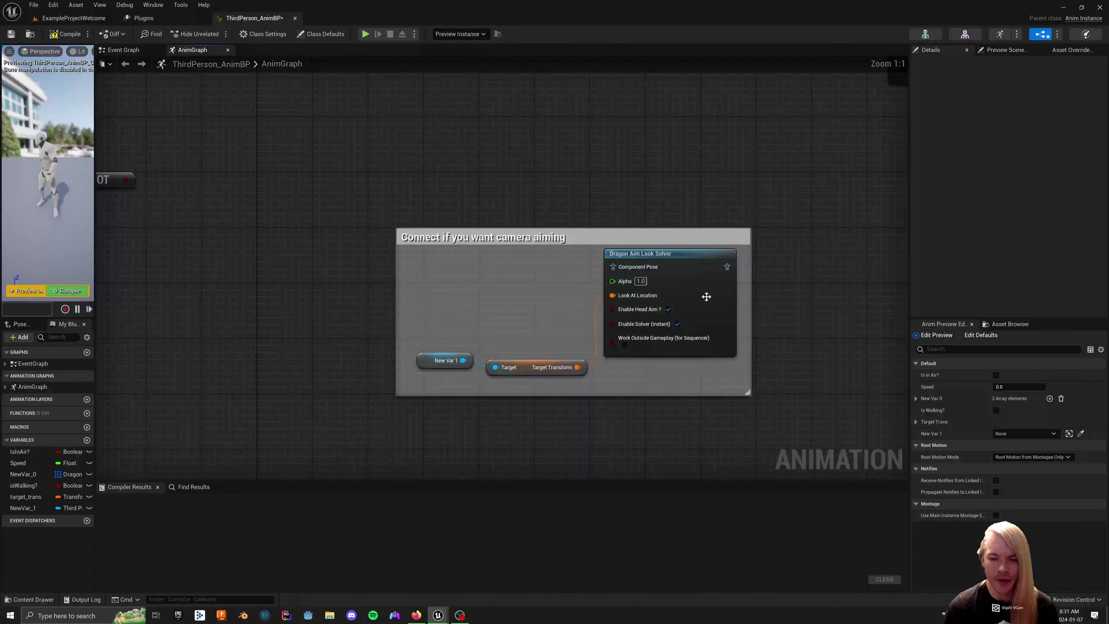
pyautogui.click(705, 296)
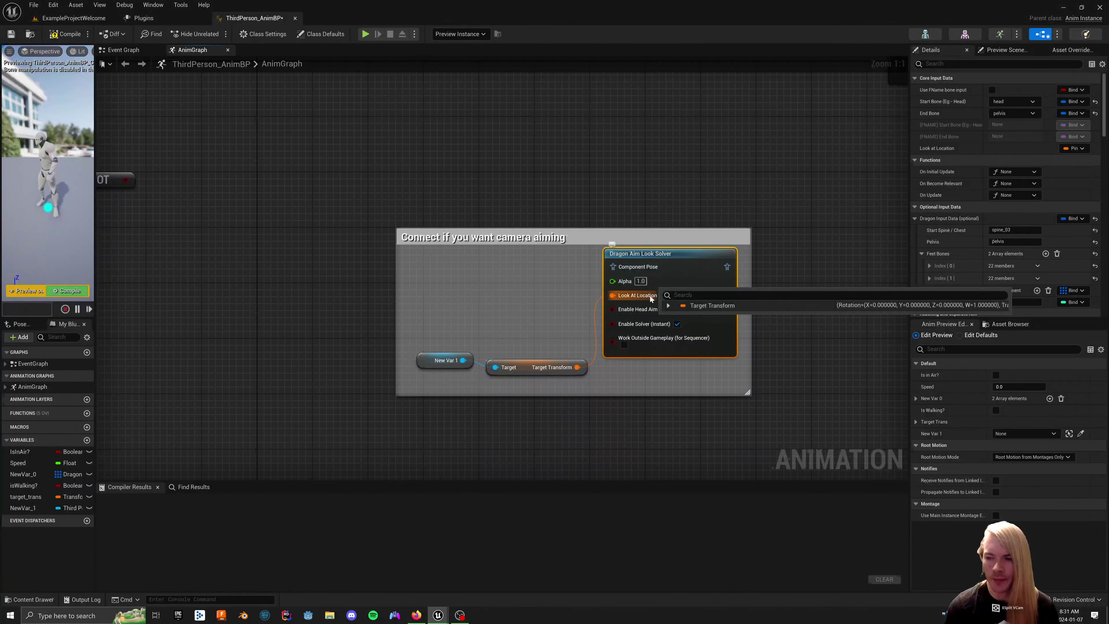
pyautogui.click(634, 180)
pyautogui.scroll(-1, 634, 180)
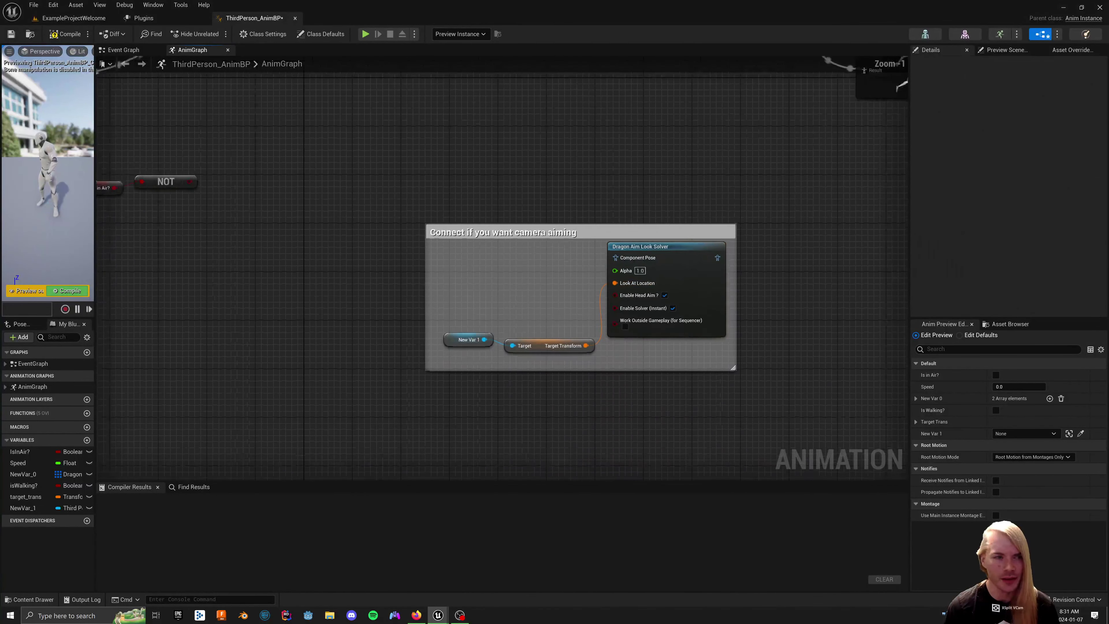
pyautogui.click(1064, 7)
# Switch to the GLS project editor and look through the Character and Animation/TutorialSeries folders of GaitExampleContent
pyautogui.moveTo(437, 616)
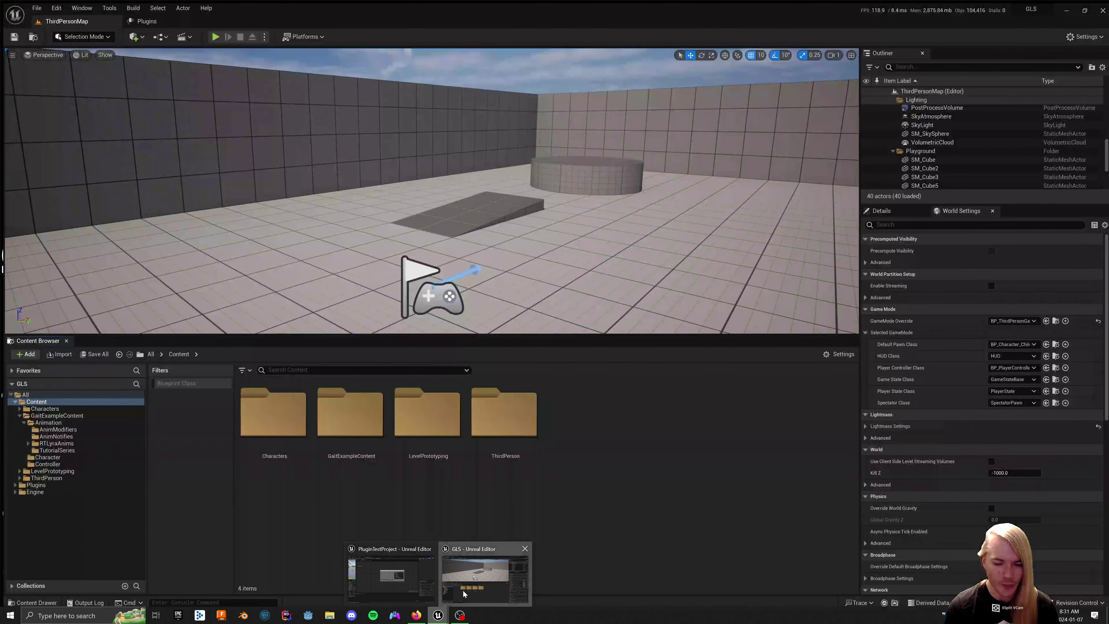
pyautogui.click(464, 594)
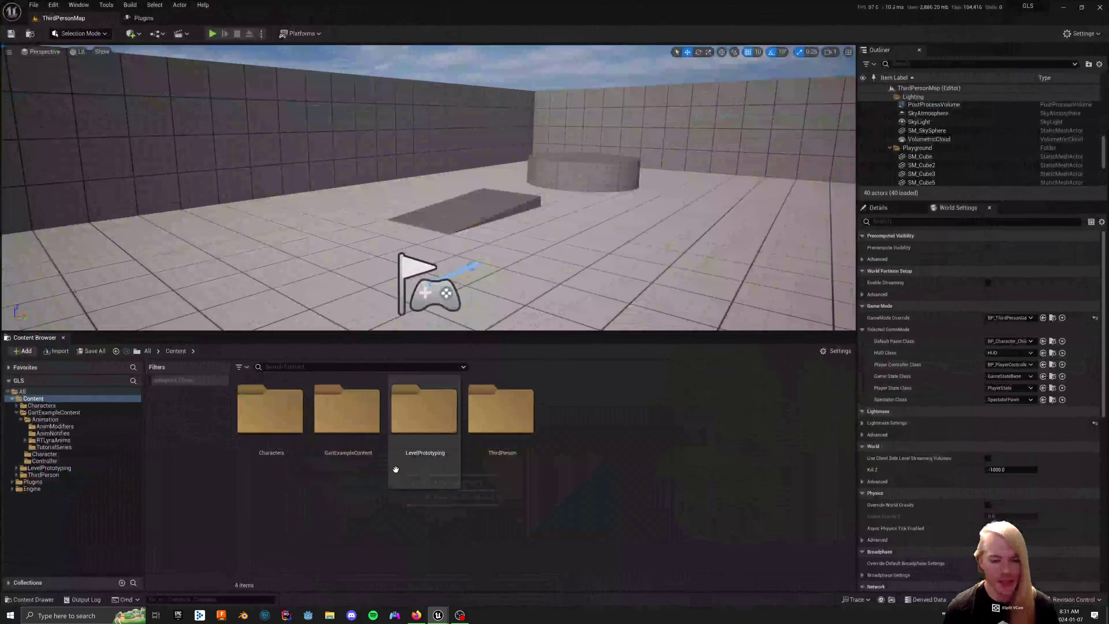
pyautogui.doubleClick(371, 446)
pyautogui.doubleClick(372, 450)
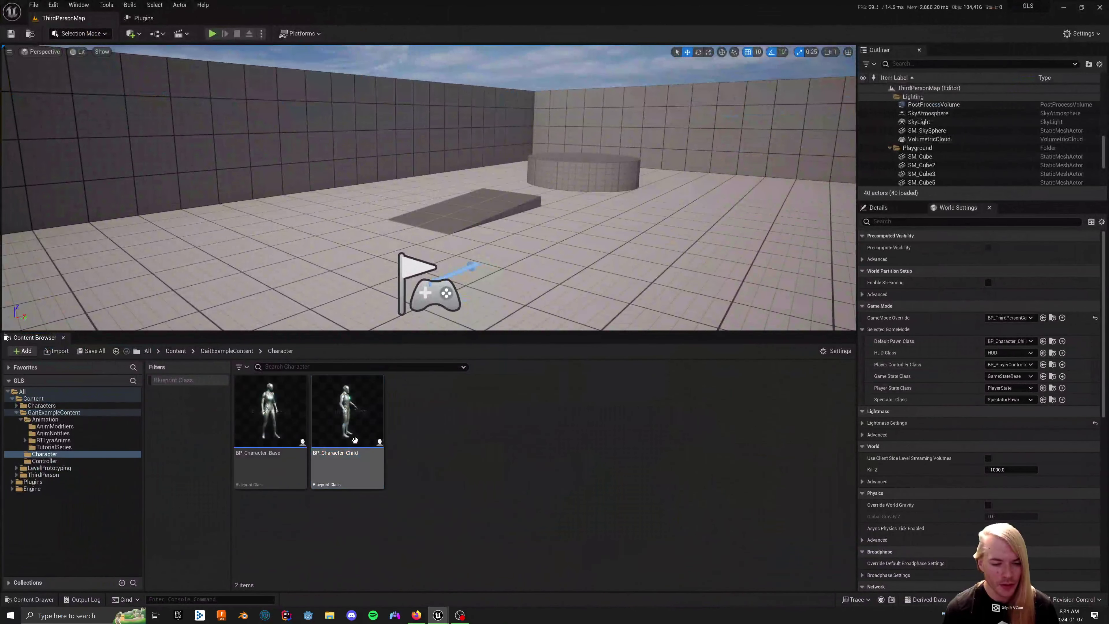
pyautogui.hotkey('alt', 'Left')
pyautogui.doubleClick(282, 411)
pyautogui.doubleClick(537, 410)
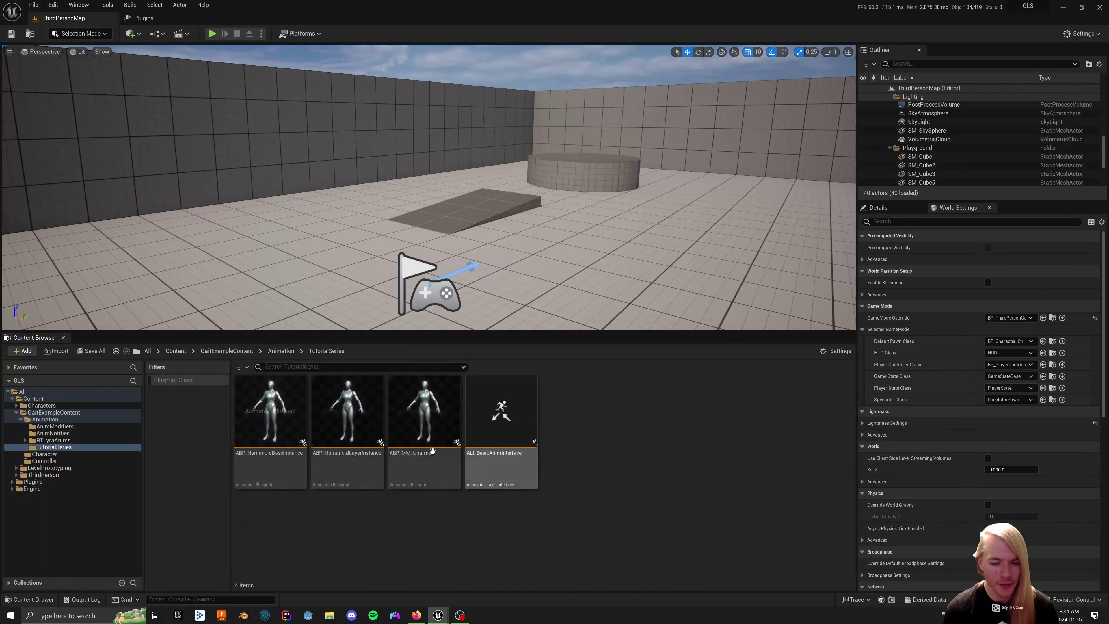
pyautogui.hotkey('alt', 'Left')
pyautogui.hotkey('alt', 'Left')
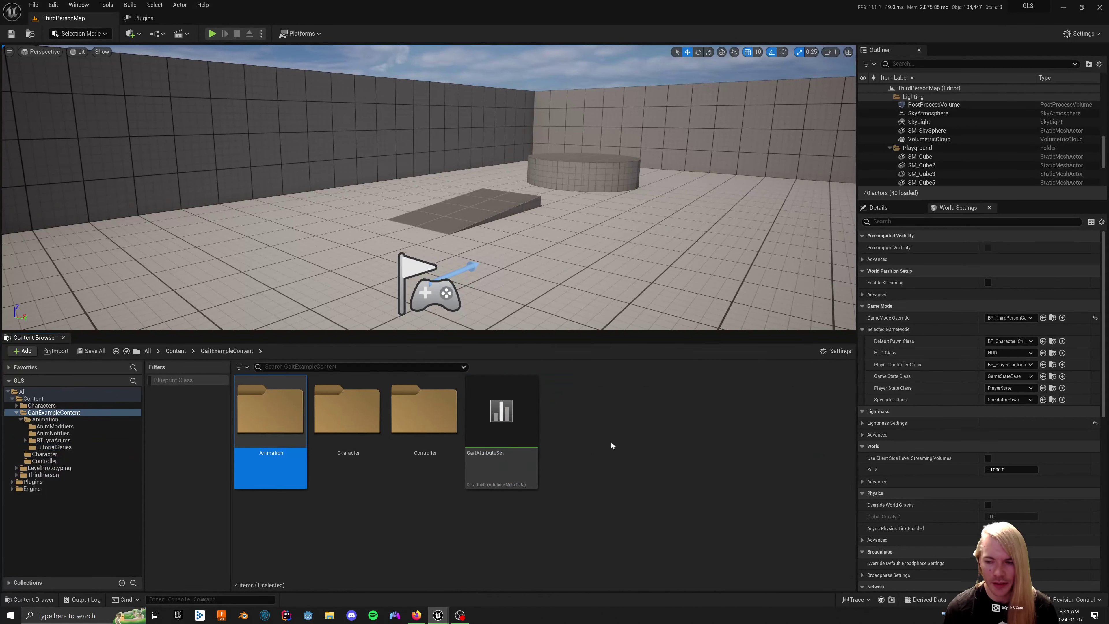
# Locate the game mode's default pawn class asset in the project content and open the BP_Character_Base blueprint beside it
pyautogui.click(1052, 342)
pyautogui.click(417, 439)
pyautogui.click(348, 420)
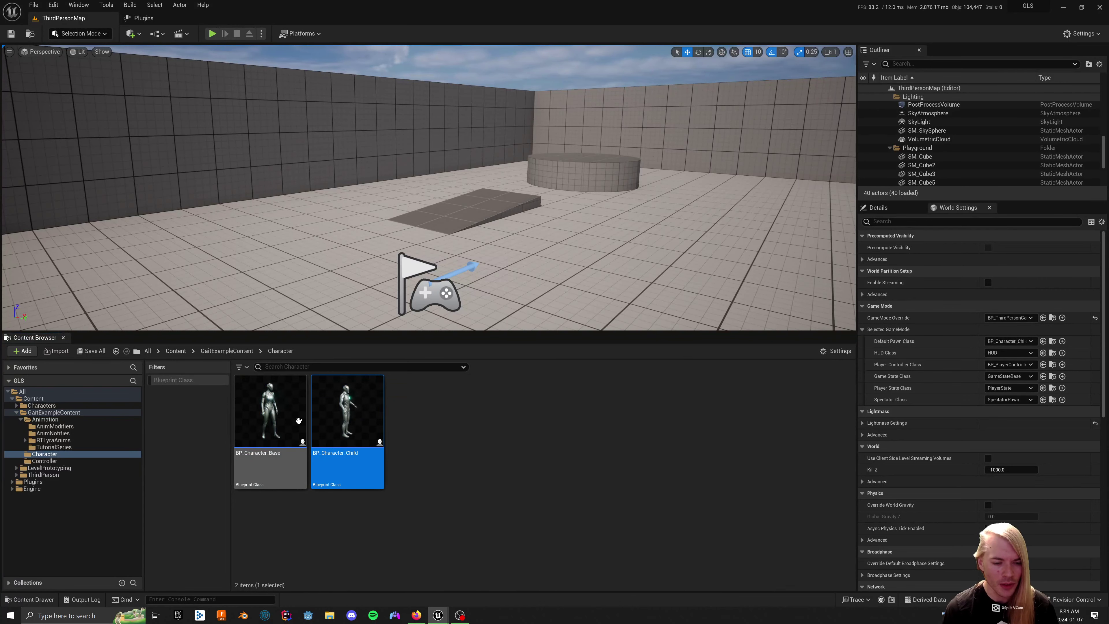
pyautogui.doubleClick(281, 410)
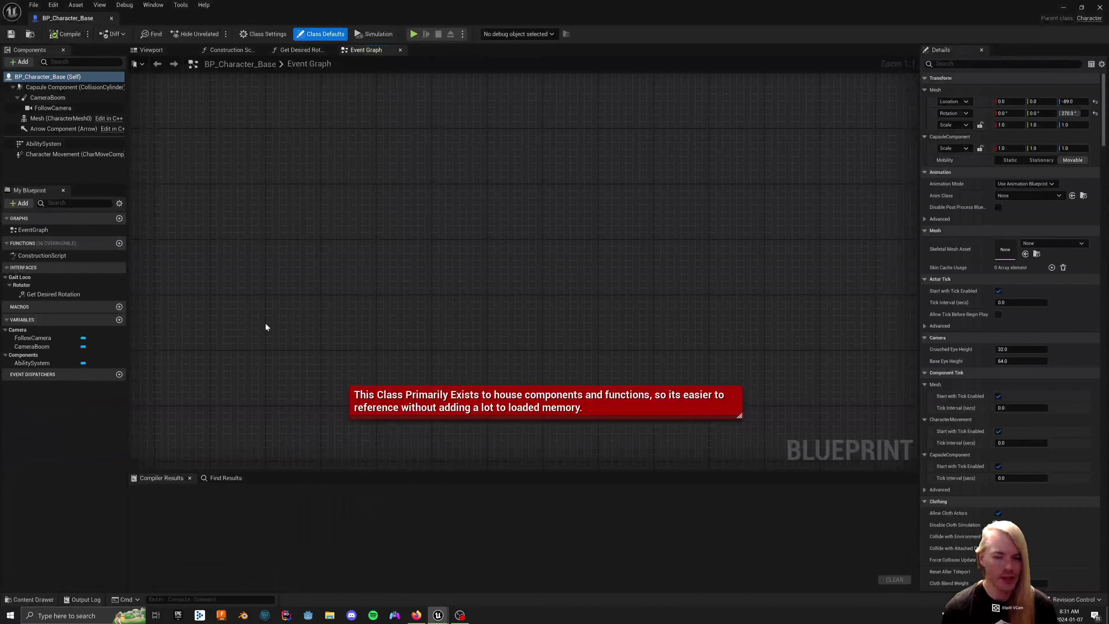
pyautogui.moveTo(265, 323); pyautogui.dragTo(744, 436)
pyautogui.click(547, 326)
pyautogui.moveTo(231, 268); pyautogui.dragTo(184, 244, button='right')
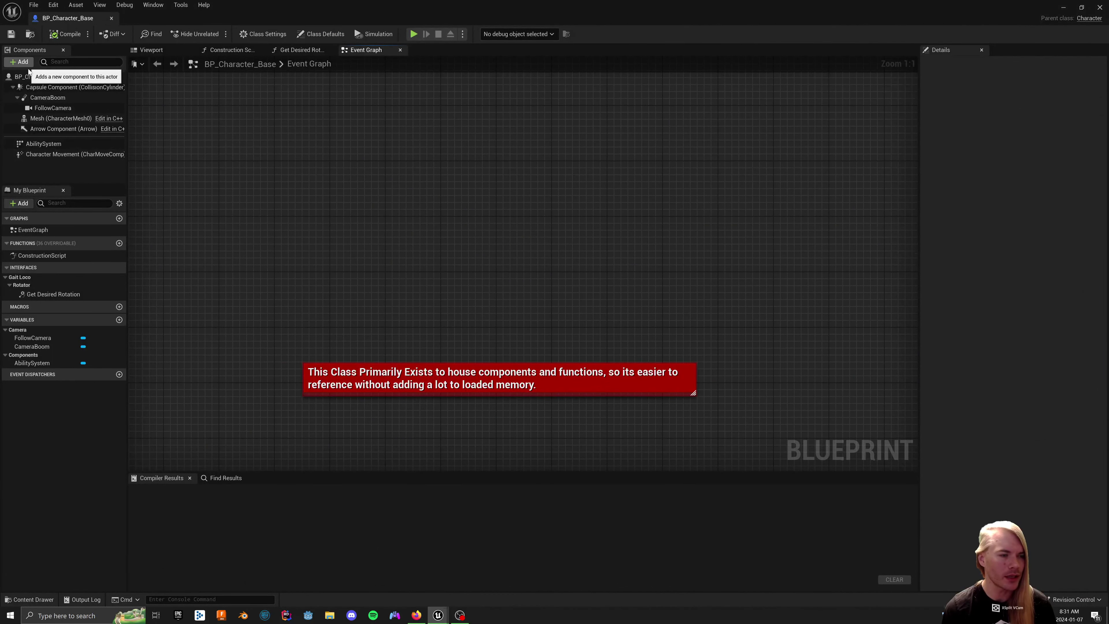
# Add a Gait Anim component to BP_Character_Base
pyautogui.click(20, 62)
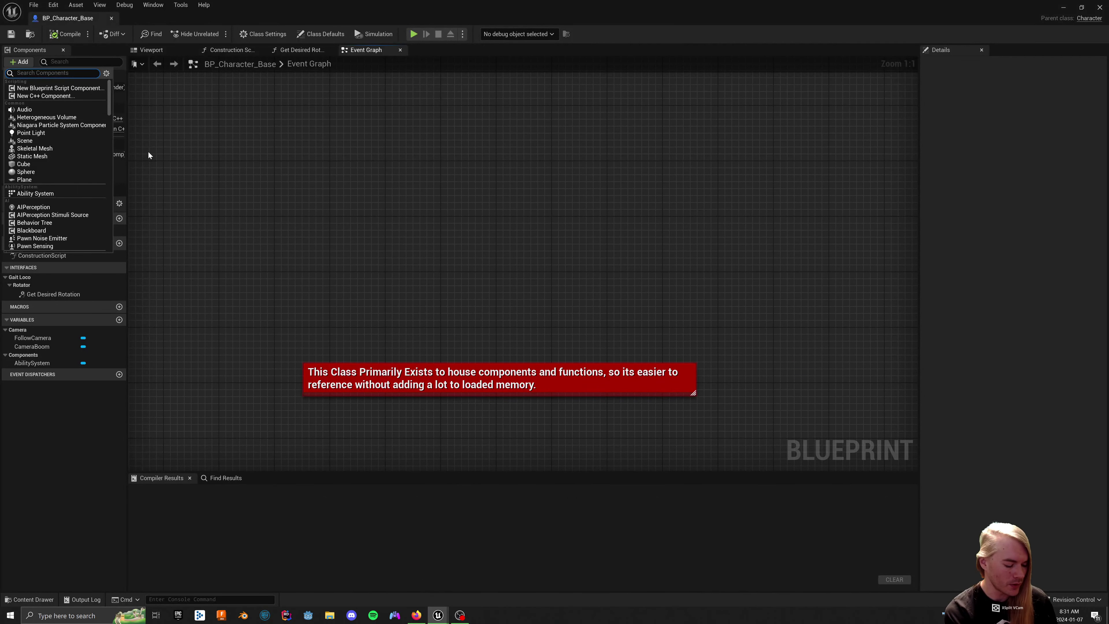
pyautogui.write('Gait')
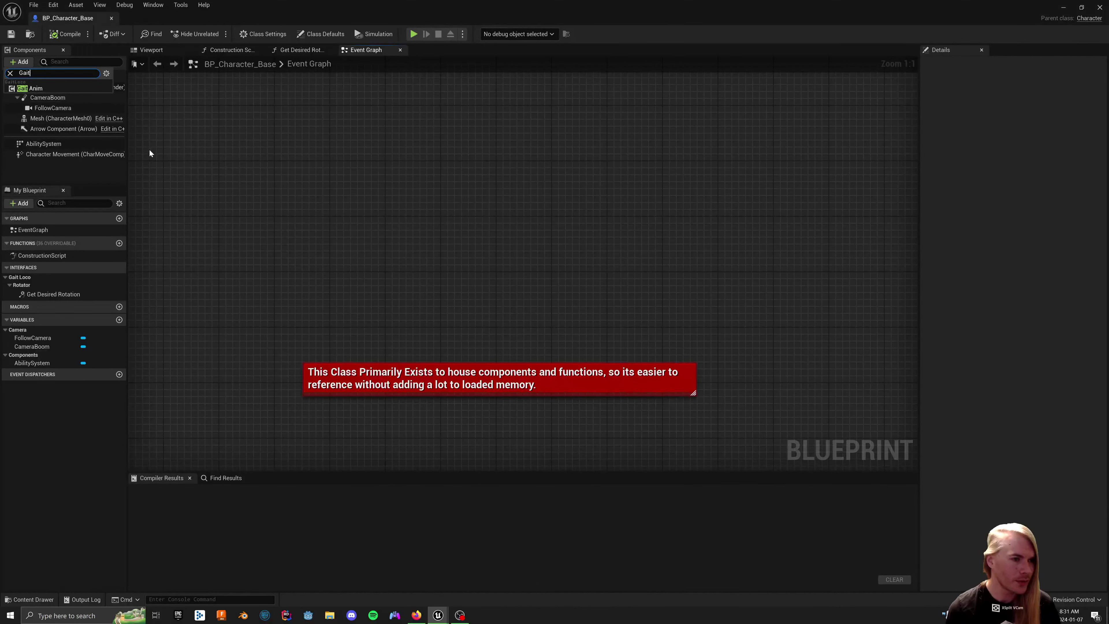
pyautogui.click(30, 88)
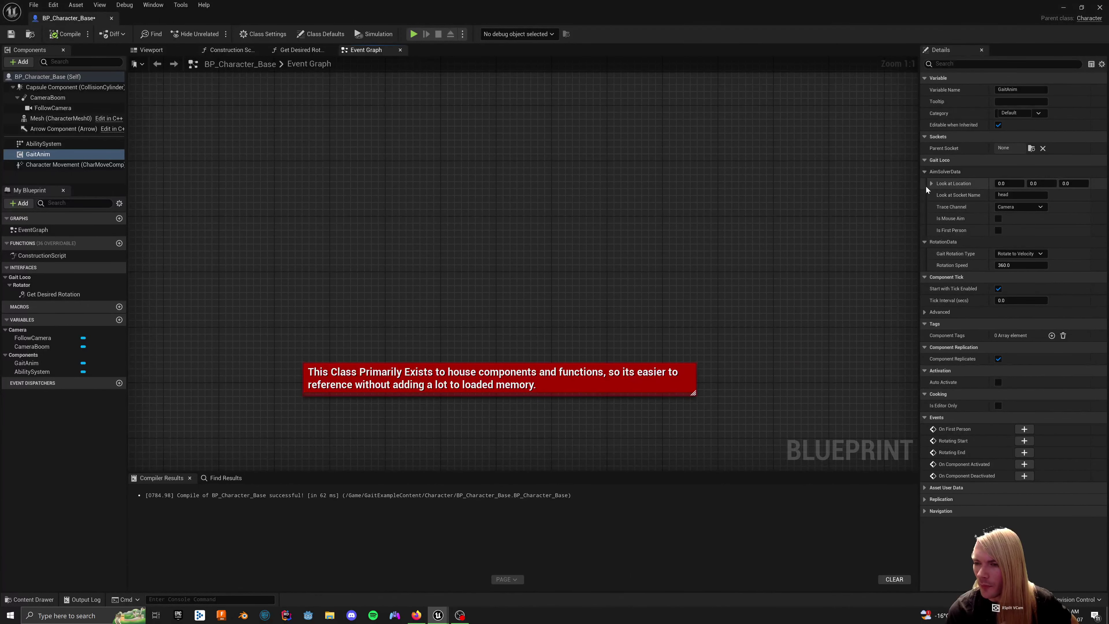
# Collapse the GaitAnim component's AimSolverData and review its Gait Rotation Type options, keeping Rotate to Velocity
pyautogui.click(924, 173)
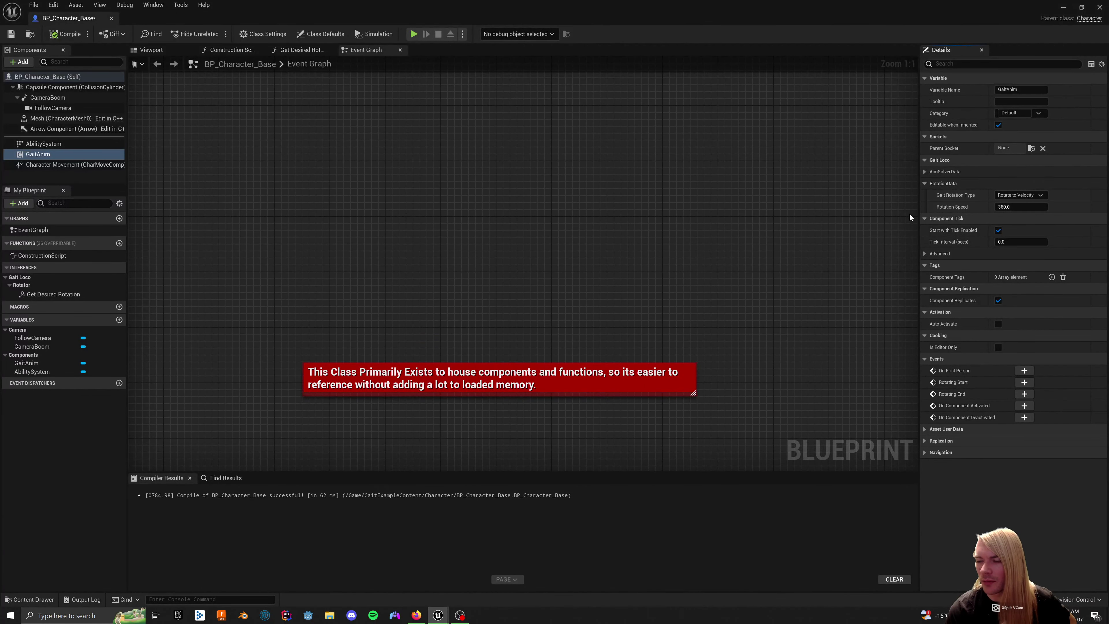
pyautogui.click(1020, 195)
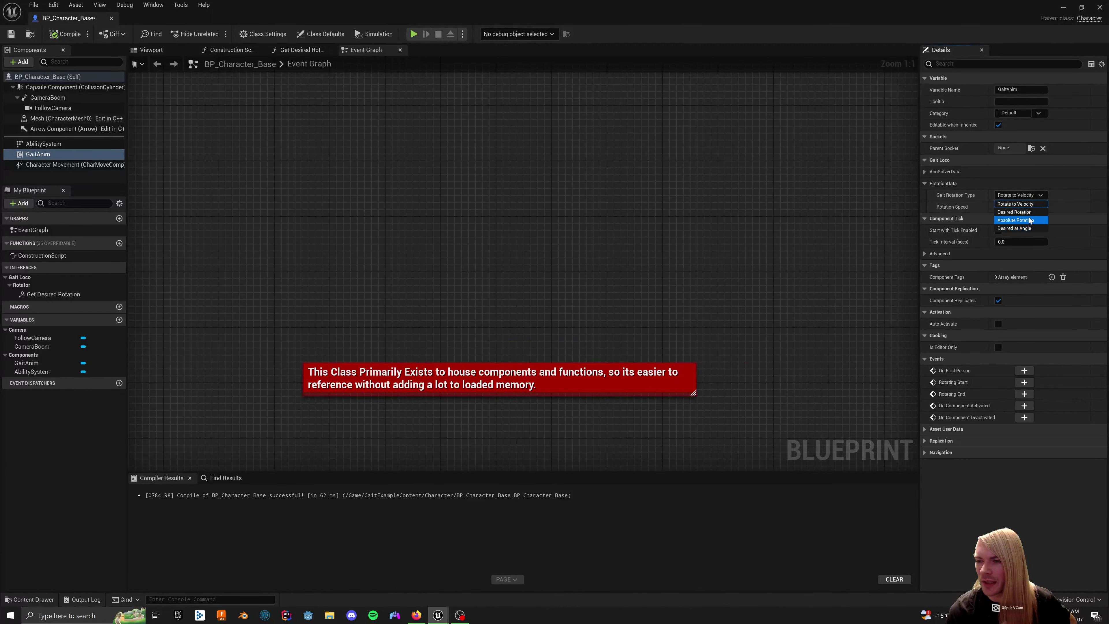
pyautogui.click(1016, 204)
pyautogui.click(1020, 195)
pyautogui.click(953, 195)
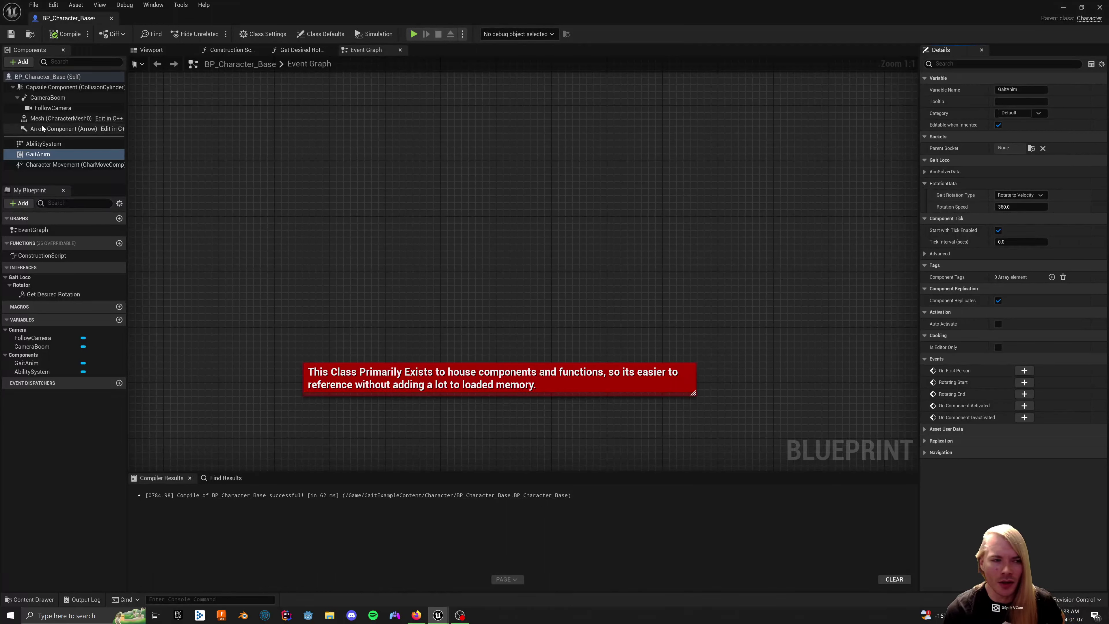
# Find the yaw settings in BP_Character_Base's class defaults and check Use Controller Rotation Yaw
pyautogui.click(317, 35)
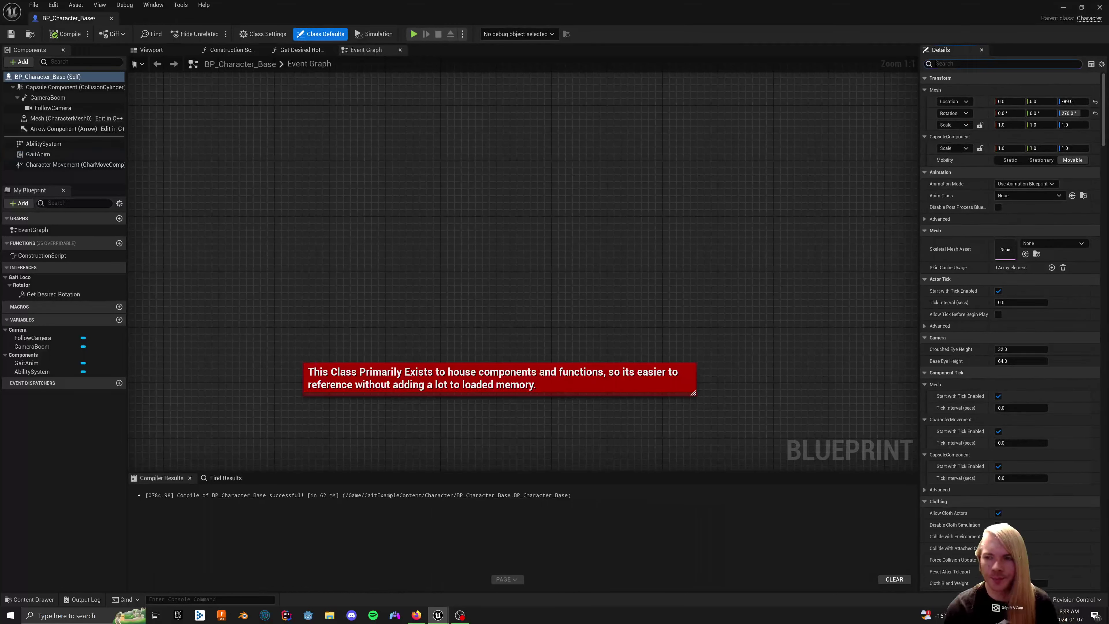
pyautogui.click(945, 64)
pyautogui.write('yaw')
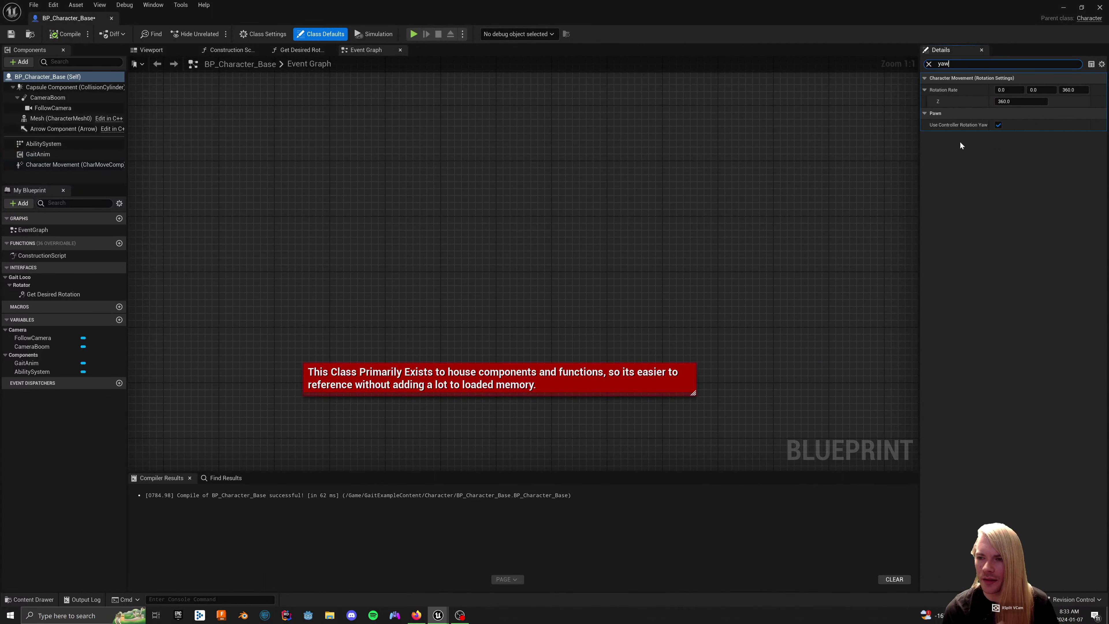
pyautogui.click(929, 65)
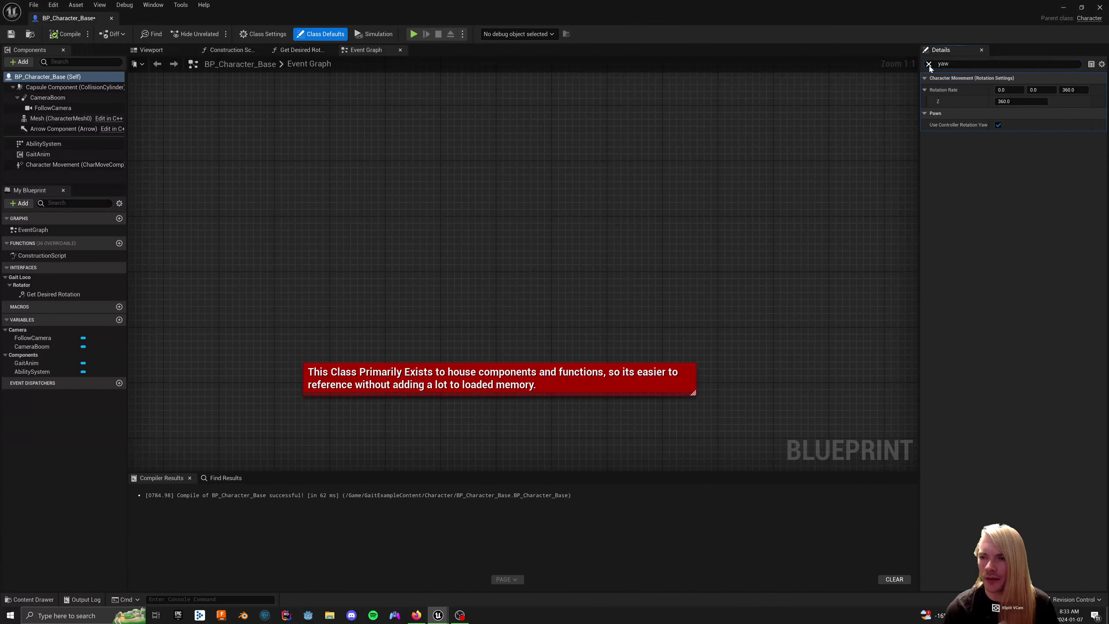
# Reselect the GaitAnim component, then compile, save and close BP_Character_Base
pyautogui.click(61, 155)
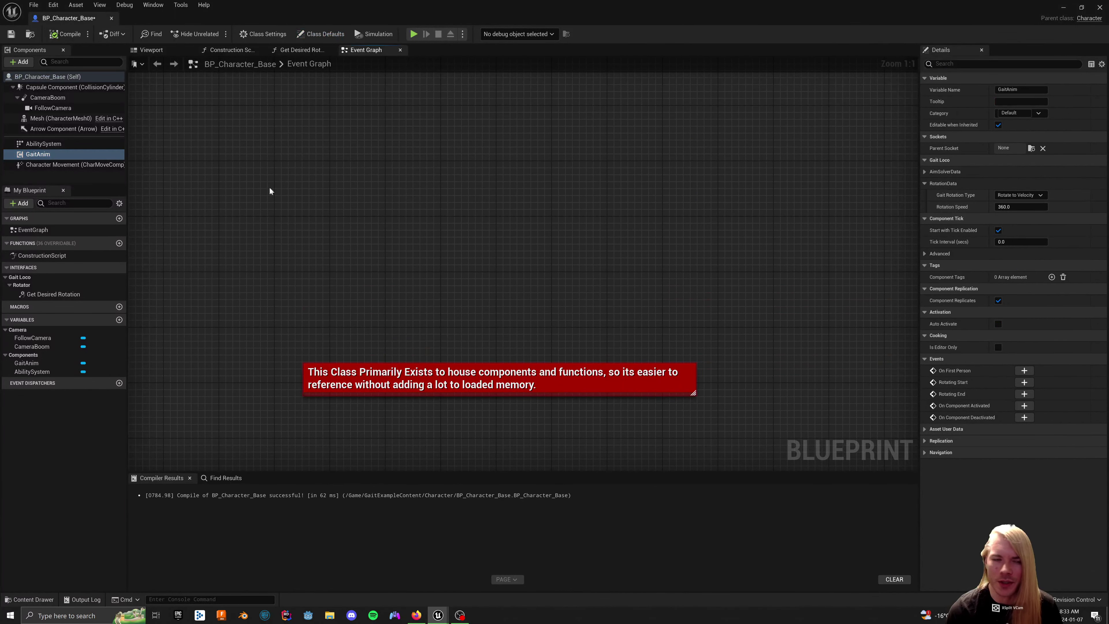
pyautogui.press('F7')
pyautogui.hotkey('ctrl', 's')
pyautogui.click(111, 17)
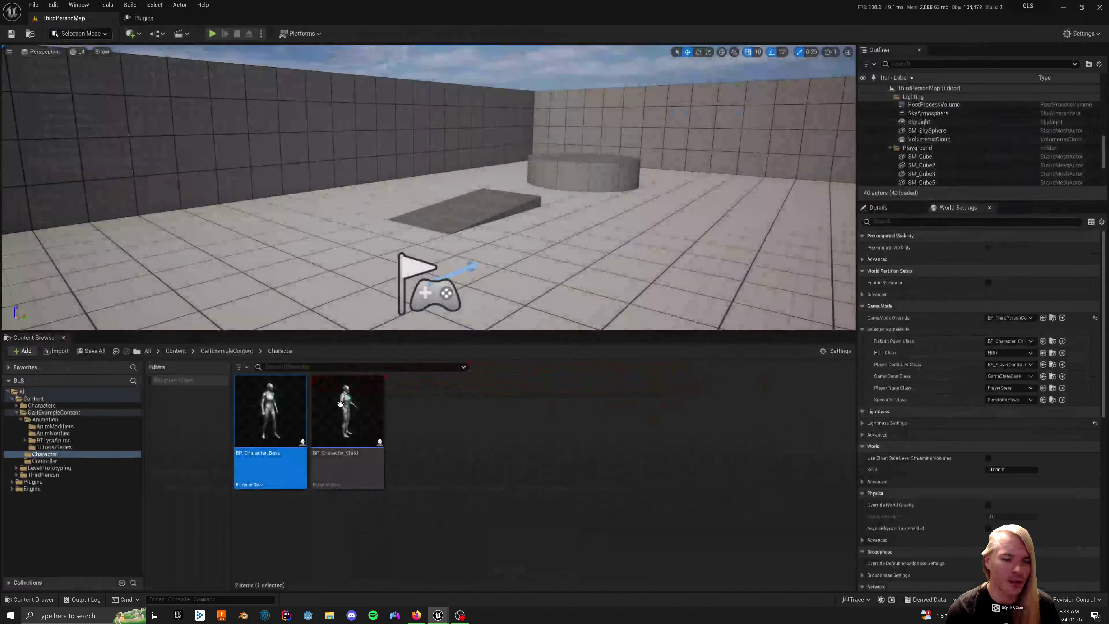
# Open BP_Character_Child and inspect its inherited AbilitySystem and GaitAnim components, including the Gait Rotation Type options
pyautogui.doubleClick(363, 420)
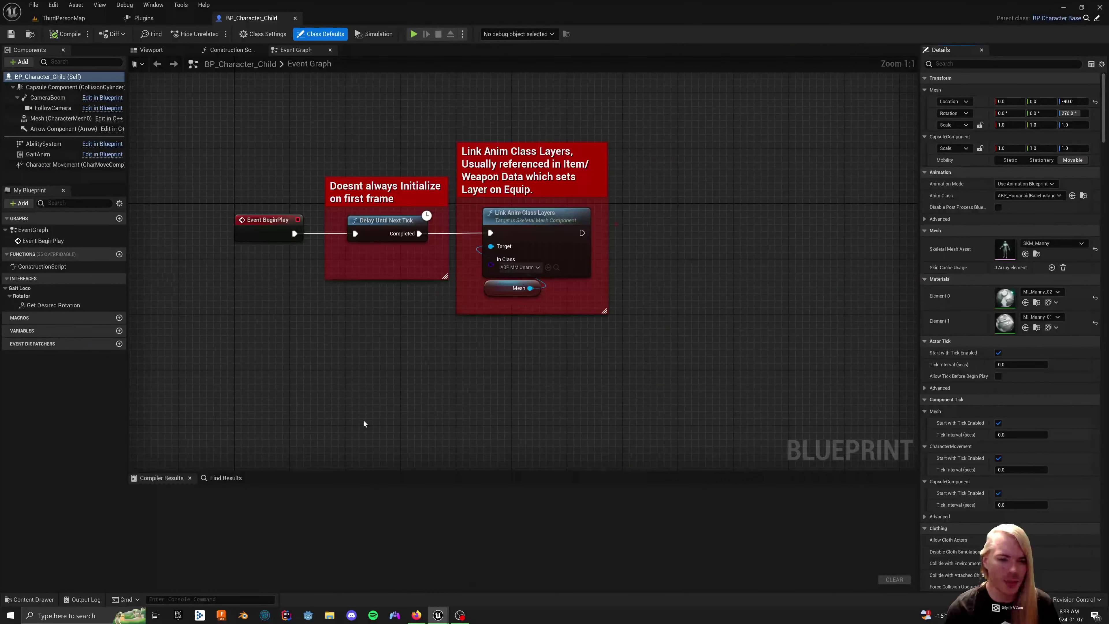
pyautogui.click(38, 143)
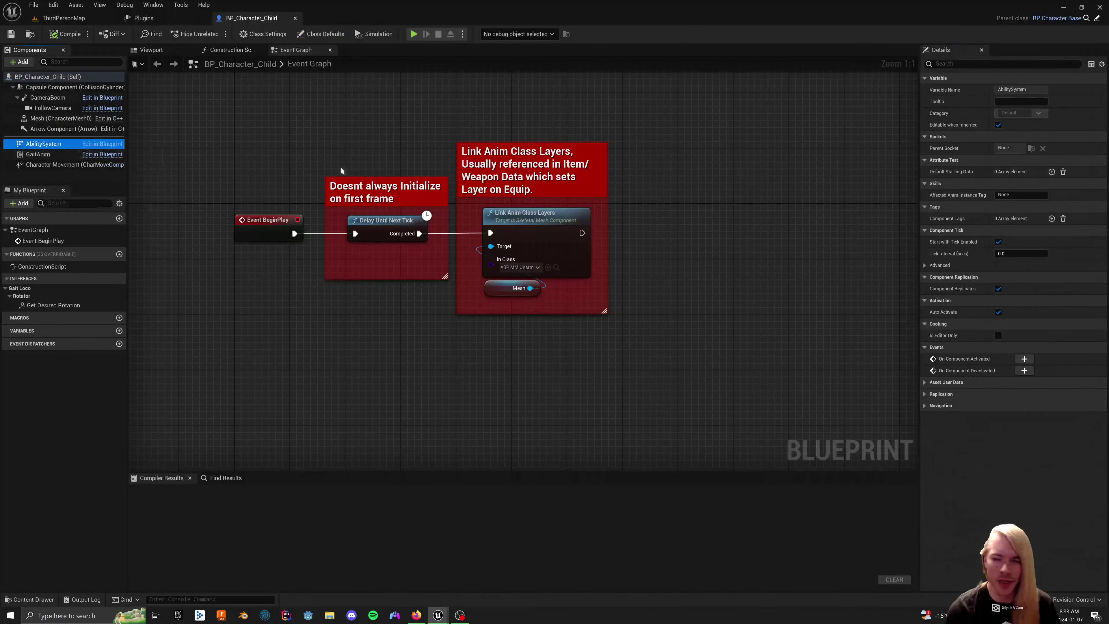
pyautogui.click(56, 154)
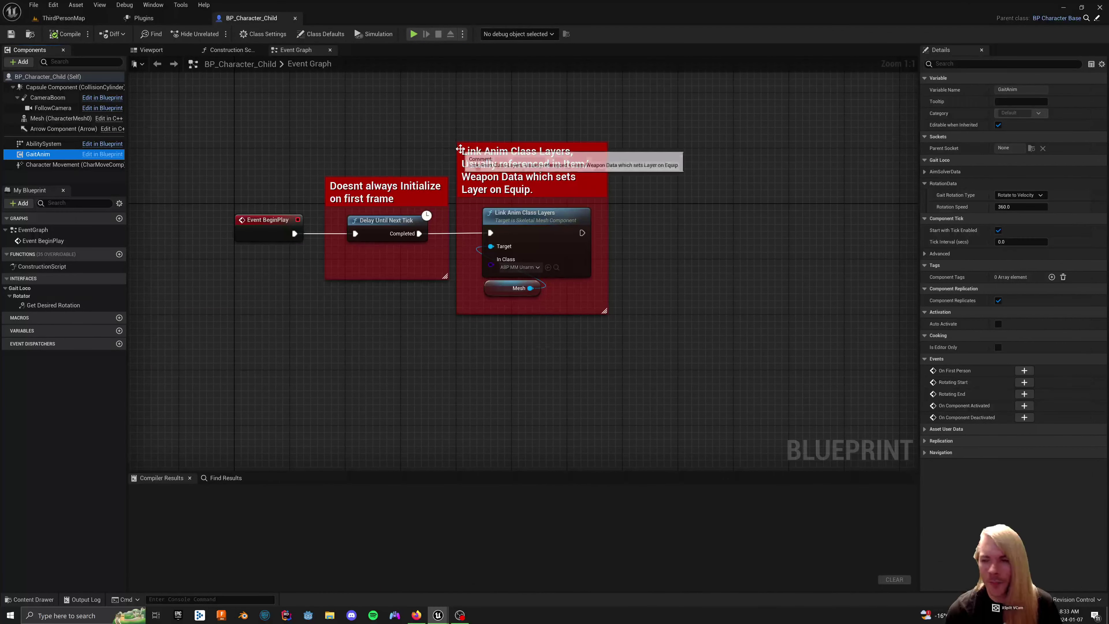
pyautogui.click(1020, 195)
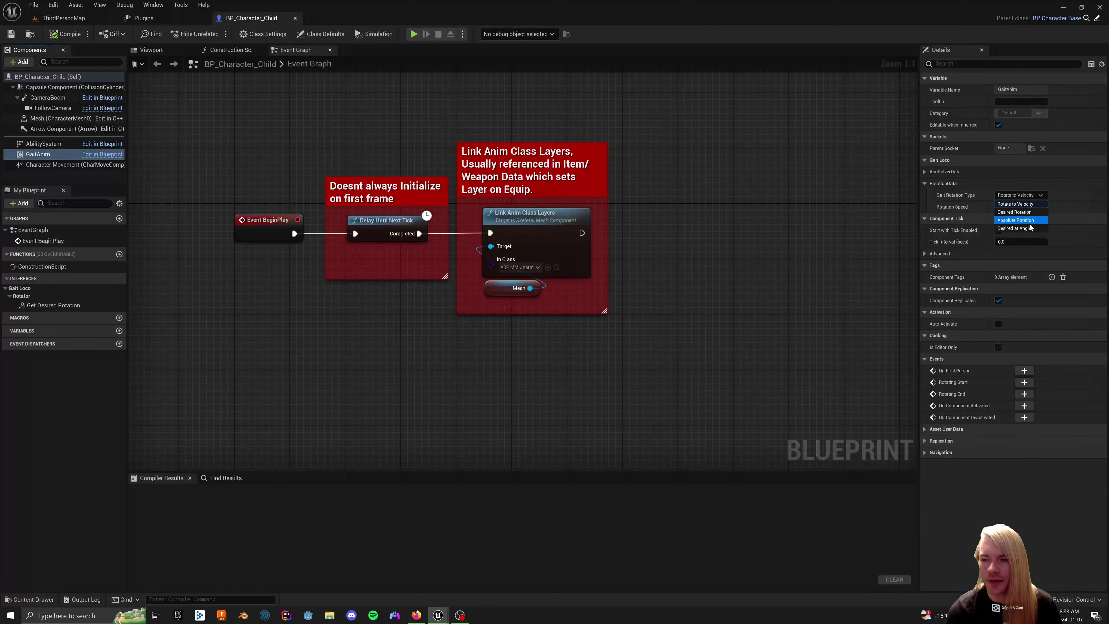
# Play ThirdPersonMap, run the character around to test the Rotate to Velocity behaviour, and stop the session
pyautogui.click(63, 18)
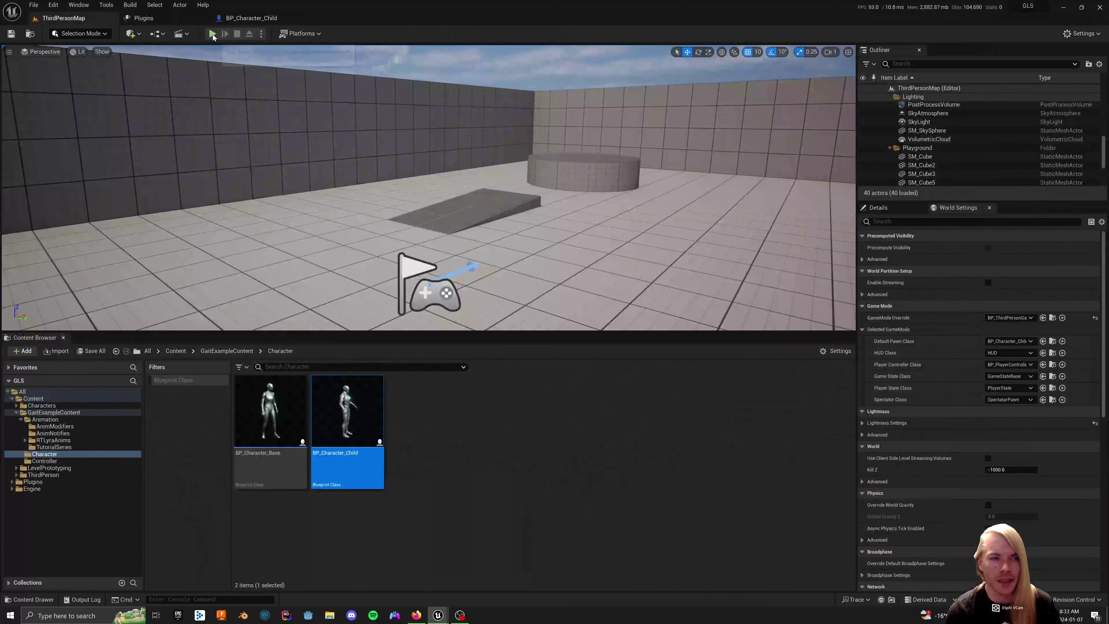
pyautogui.click(212, 34)
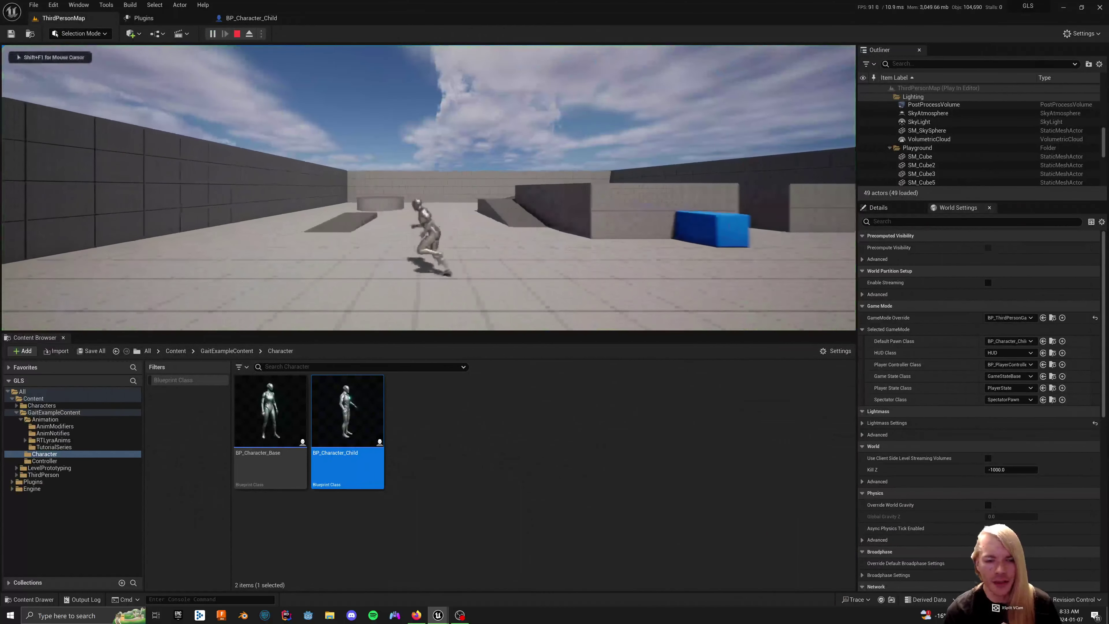
pyautogui.press('s')
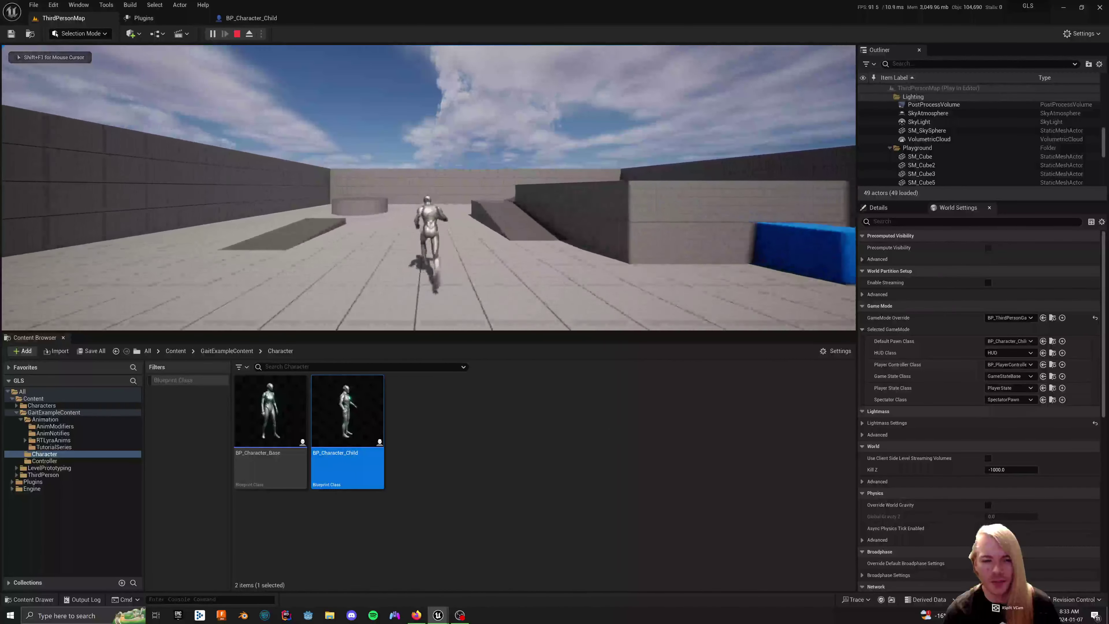
pyautogui.hotkey('shift', 'F1')
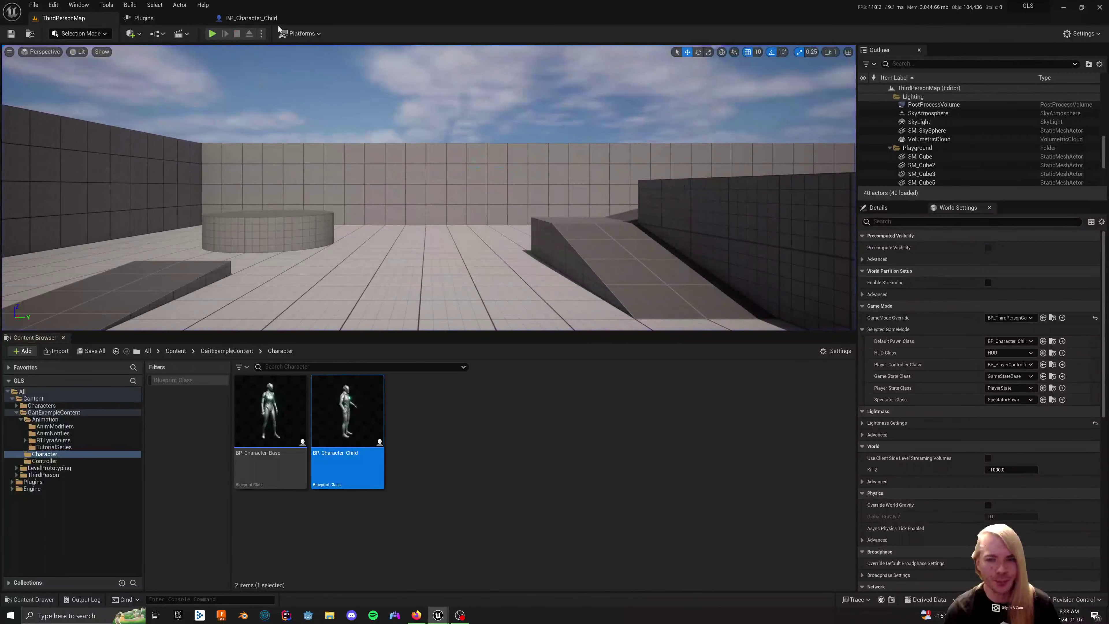
# Set the GaitAnim component's Gait Rotation Type to Absolute Rotation in BP_Character_Child and compile the blueprint
pyautogui.click(275, 20)
pyautogui.click(1019, 195)
pyautogui.click(1020, 218)
pyautogui.click(80, 32)
# Play ThirdPersonMap to test the changed rotation type while running, stop the session, and save BP_Character_Child
pyautogui.click(63, 18)
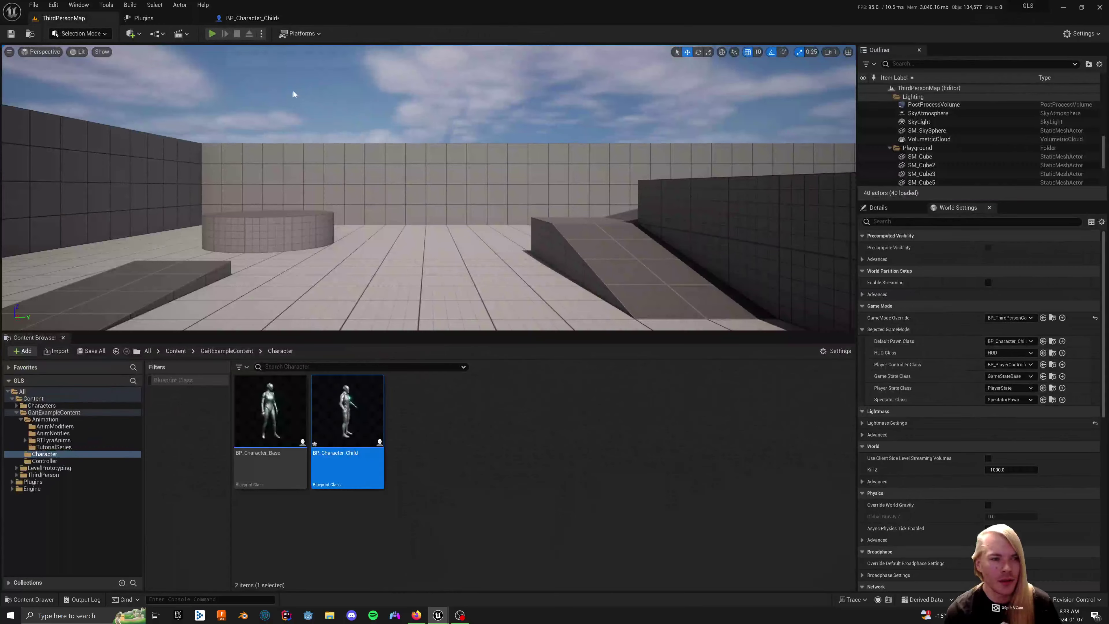
pyautogui.hotkey('alt', 'p')
pyautogui.press('w')
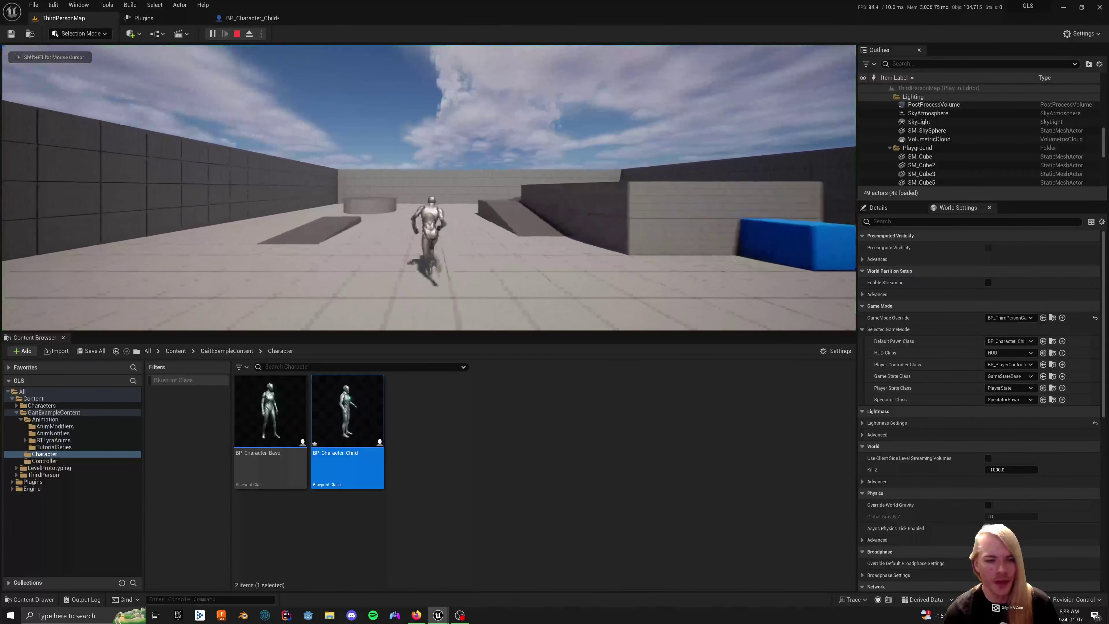
pyautogui.press('Escape')
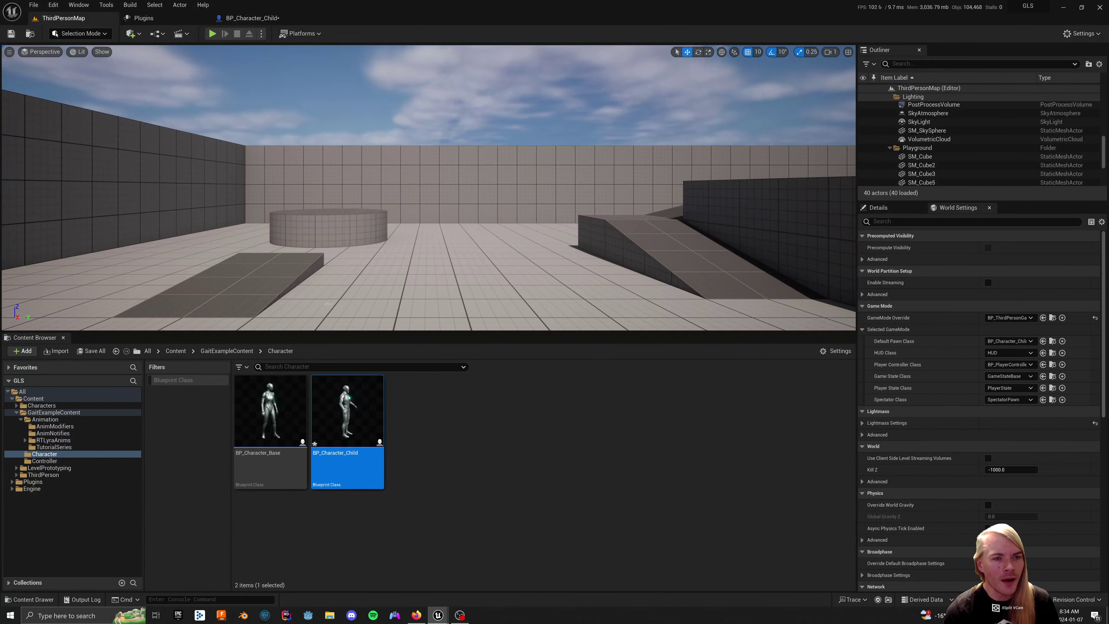
pyautogui.click(347, 335)
pyautogui.hotkey('ctrl', 's')
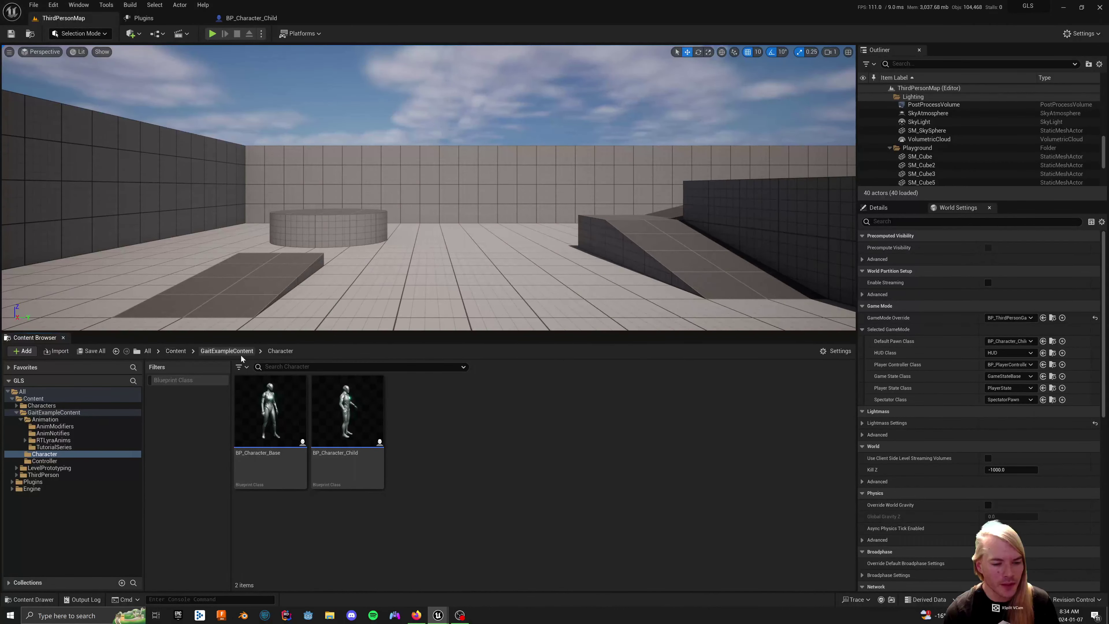
# Open ALI_BasicAnimInterface from the GaitExampleContent/Animation/TutorialSeries folder
pyautogui.click(227, 351)
pyautogui.doubleClick(270, 411)
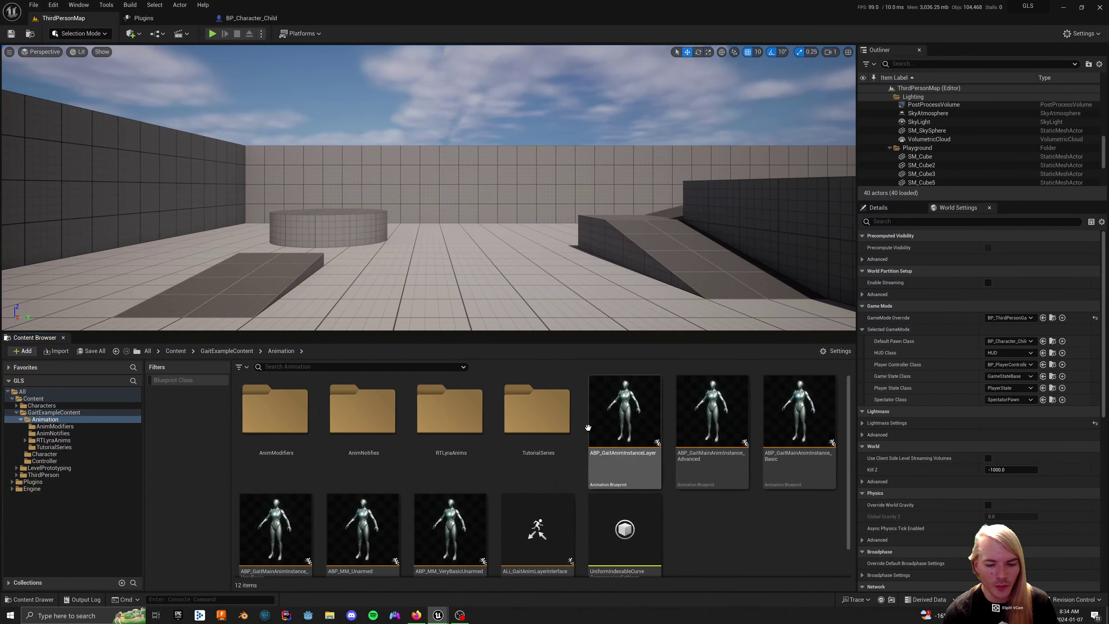
pyautogui.doubleClick(564, 425)
pyautogui.doubleClick(500, 420)
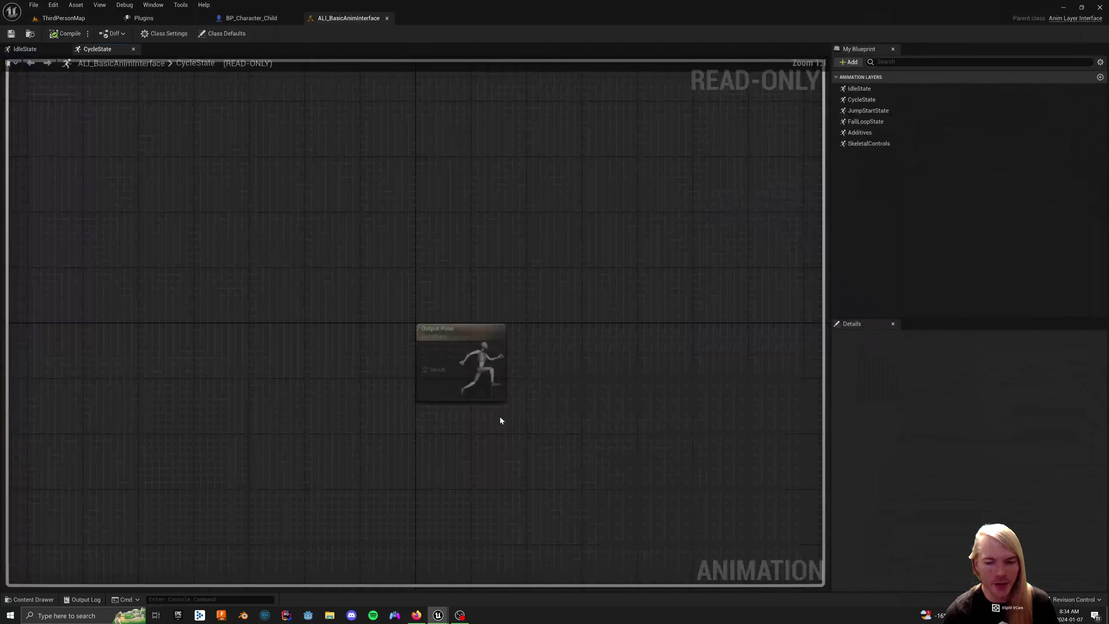
# Add an animation layer named Aiming to ALI_BasicAnimInterface
pyautogui.click(849, 62)
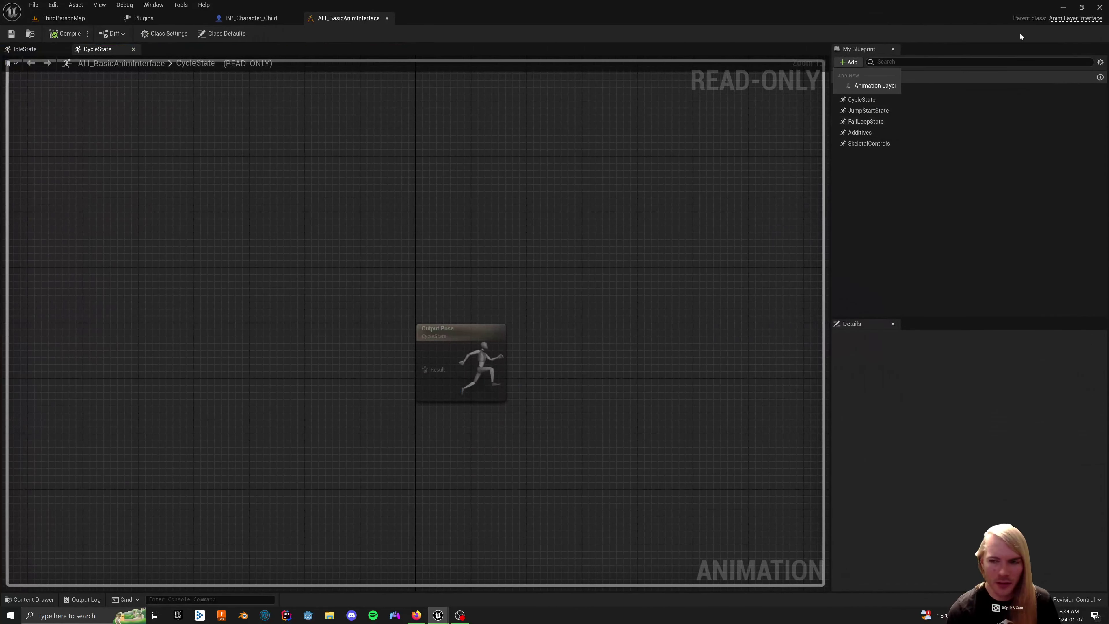
pyautogui.click(875, 85)
pyautogui.write('S')
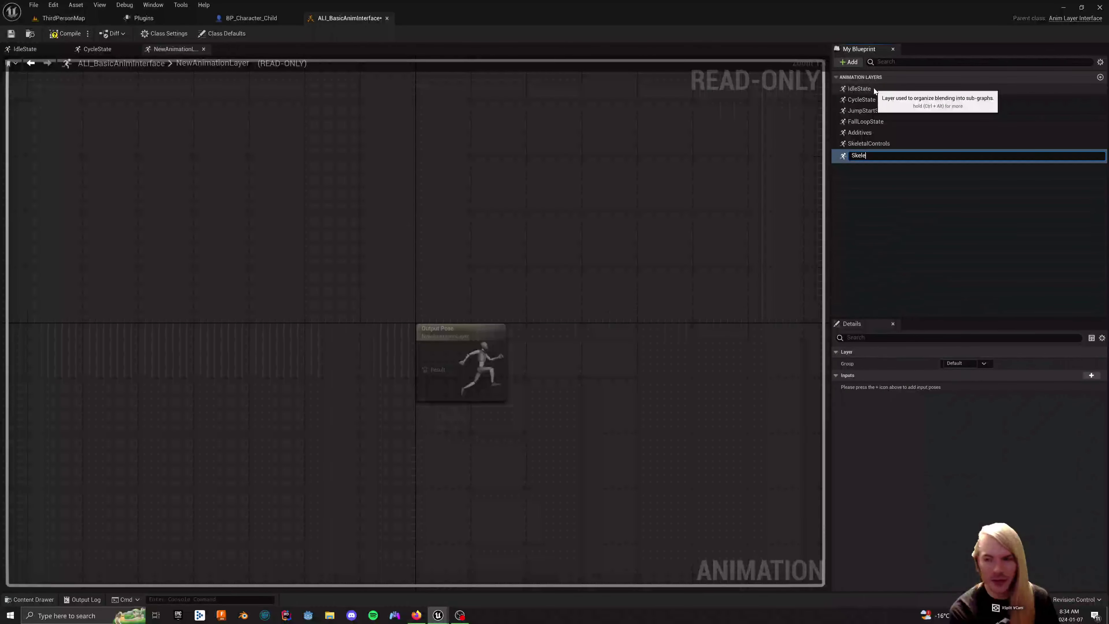
pyautogui.write('kel')
pyautogui.press('BackSpace')
pyautogui.press('BackSpace')
pyautogui.press('BackSpace')
pyautogui.press('BackSpace')
pyautogui.write('Al')
pyautogui.press('Return')
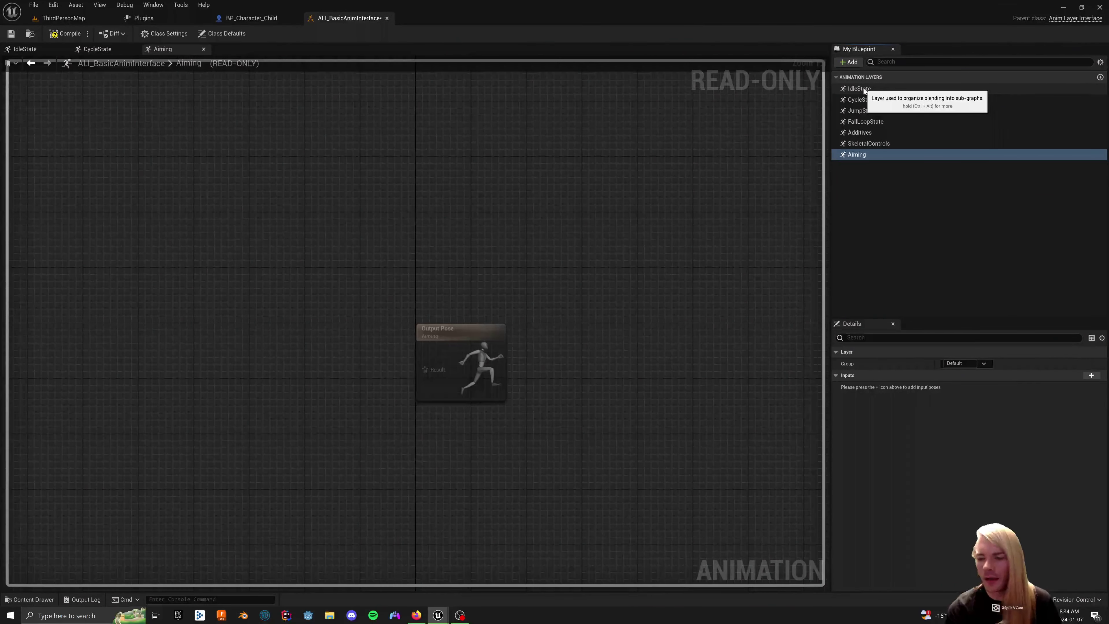
# Add an input pose named PreAim to the Aiming layer, and compile and save the interface
pyautogui.click(1091, 375)
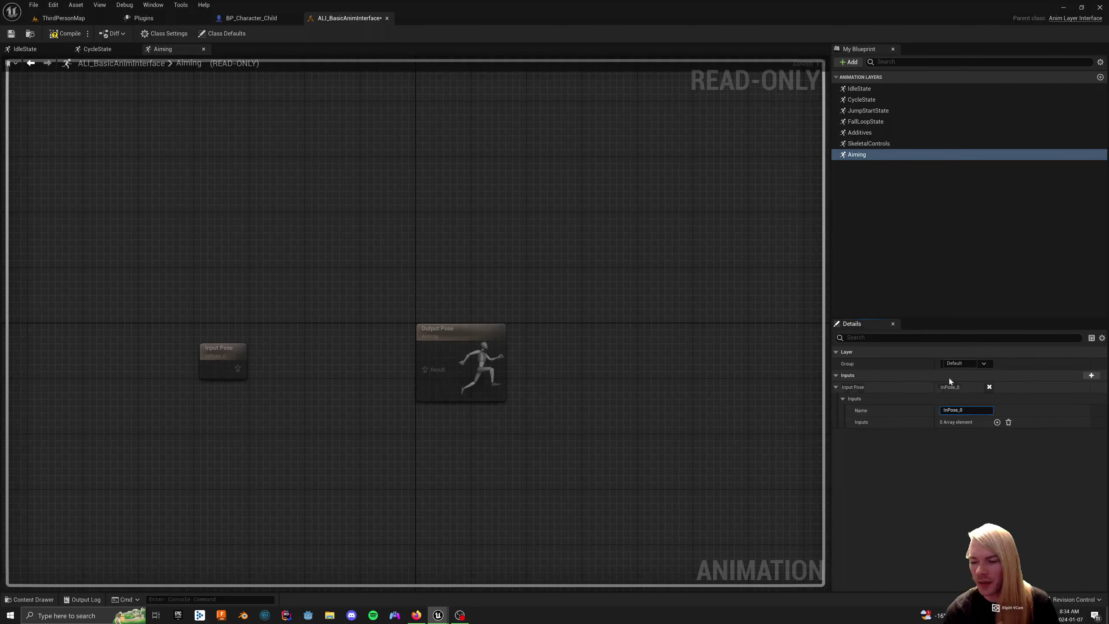
pyautogui.press('BackSpace')
pyautogui.press('BackSpace')
pyautogui.click(877, 147)
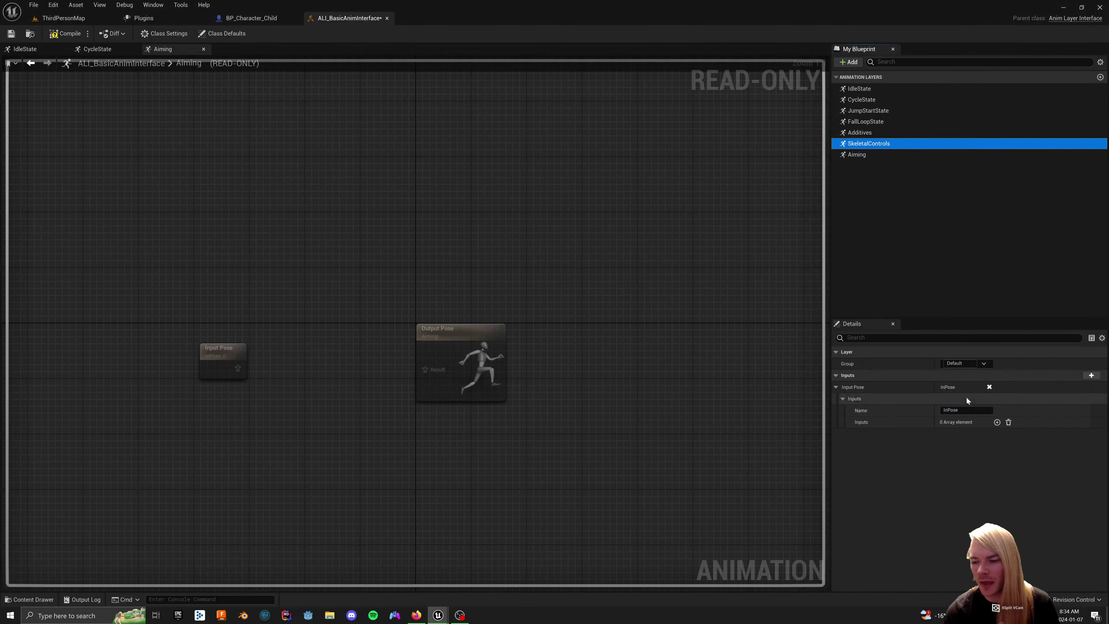
pyautogui.click(858, 155)
pyautogui.click(966, 410)
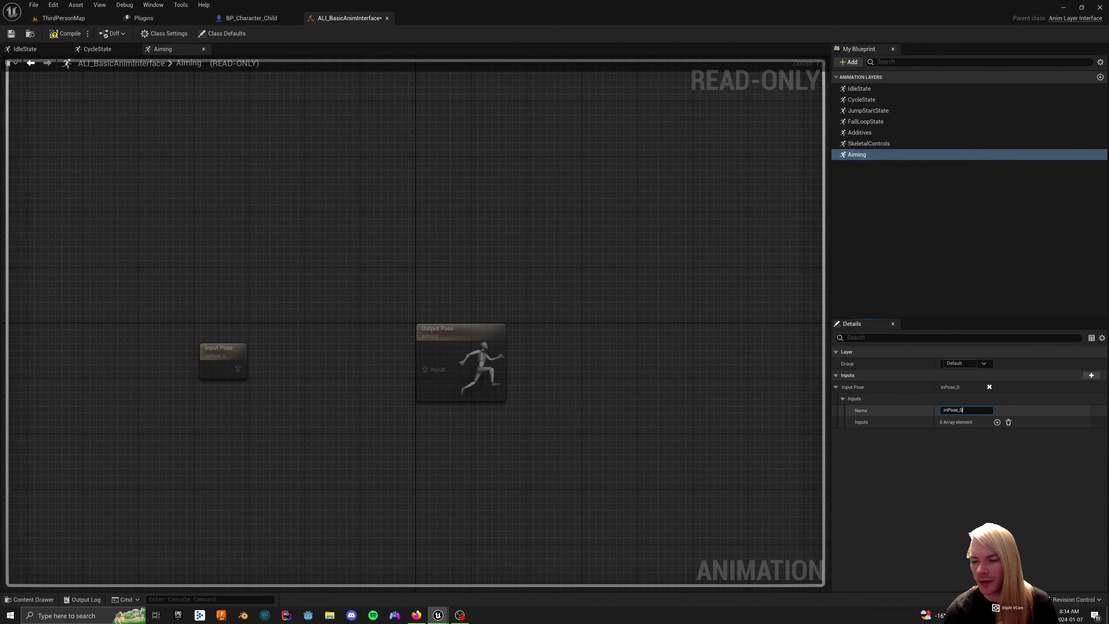
pyautogui.write('PreAim')
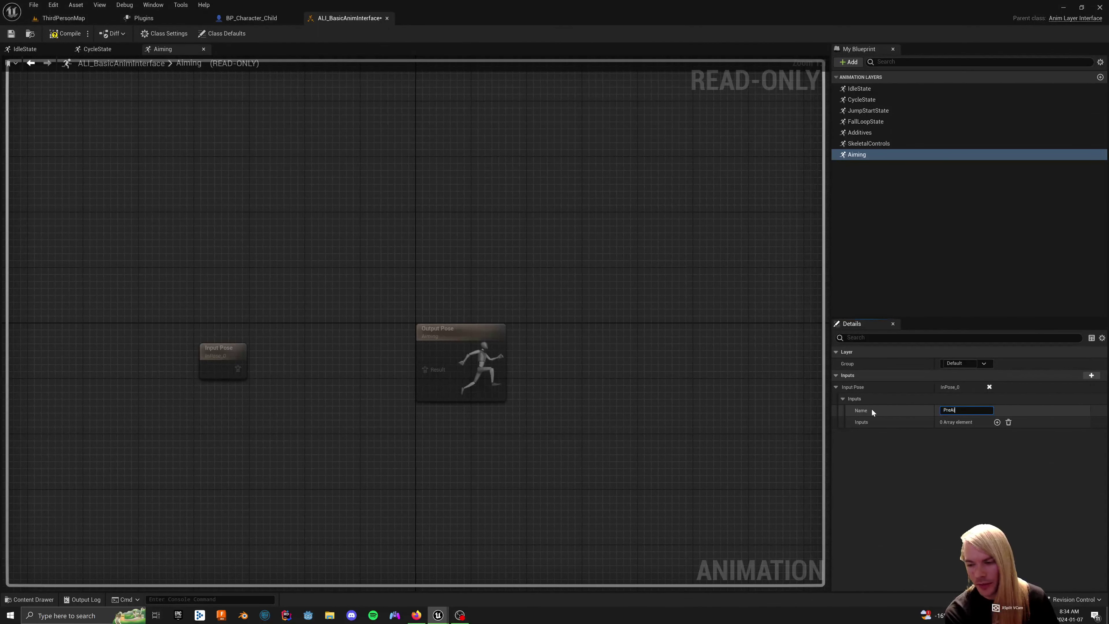
pyautogui.press('Return')
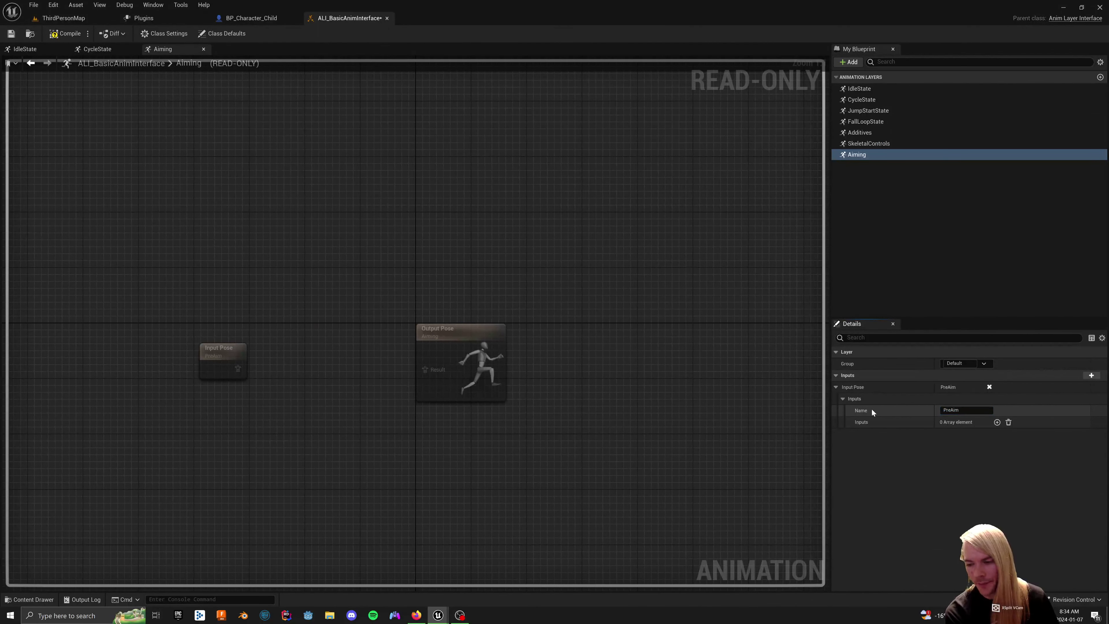
pyautogui.click(65, 33)
pyautogui.click(11, 34)
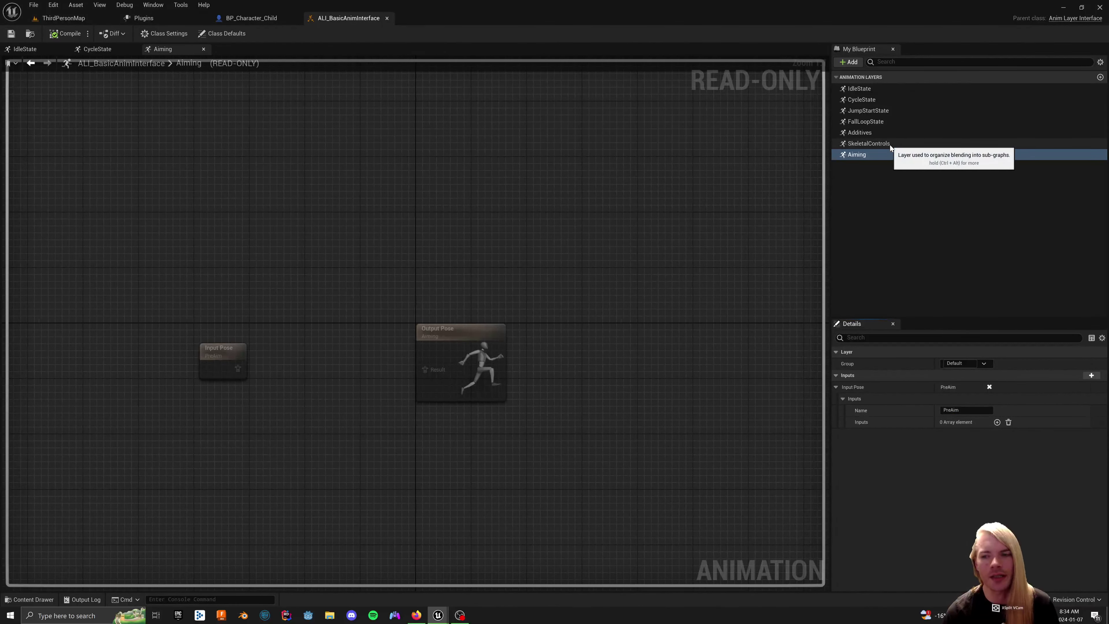
# Open the ABP_HumanoidBaseInstance animation blueprint from the TutorialSeries folder
pyautogui.click(262, 19)
pyautogui.click(369, 19)
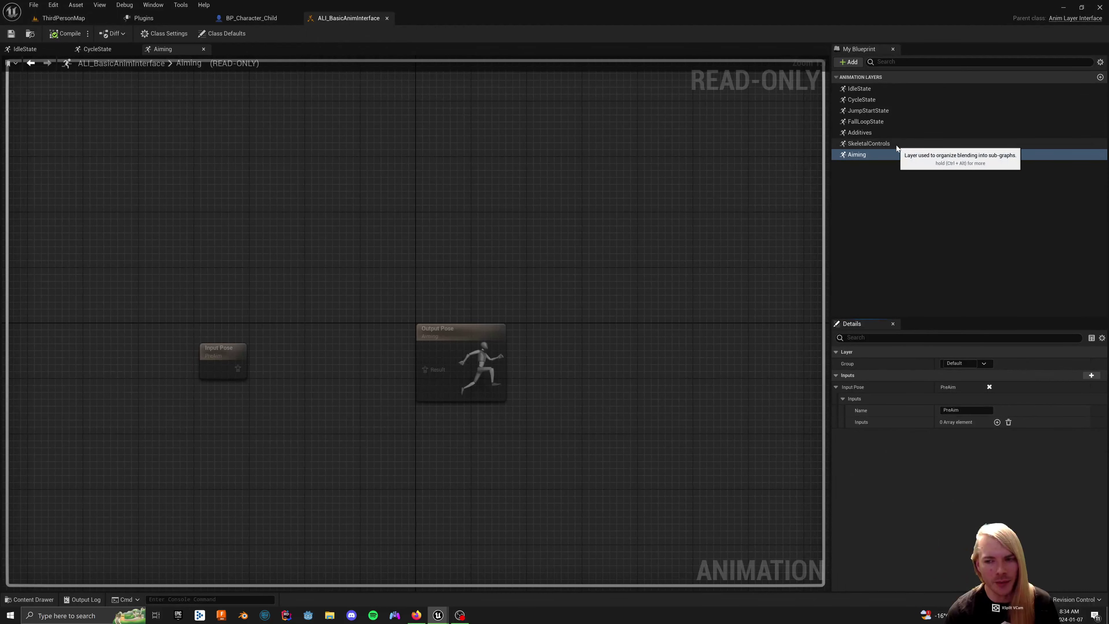
pyautogui.click(59, 21)
pyautogui.click(503, 515)
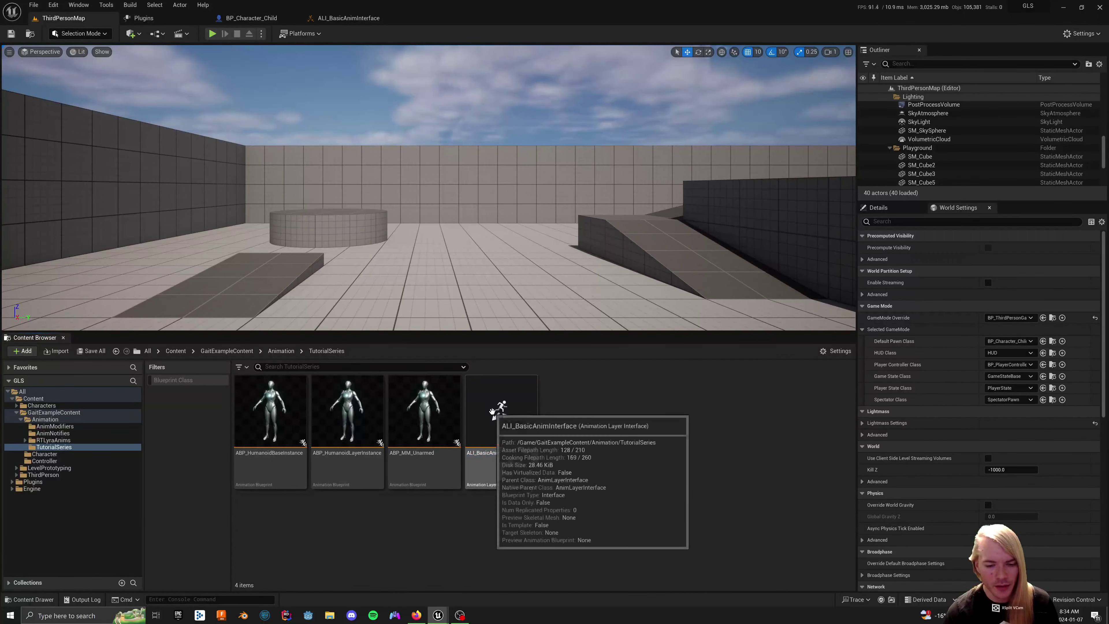
pyautogui.doubleClick(268, 430)
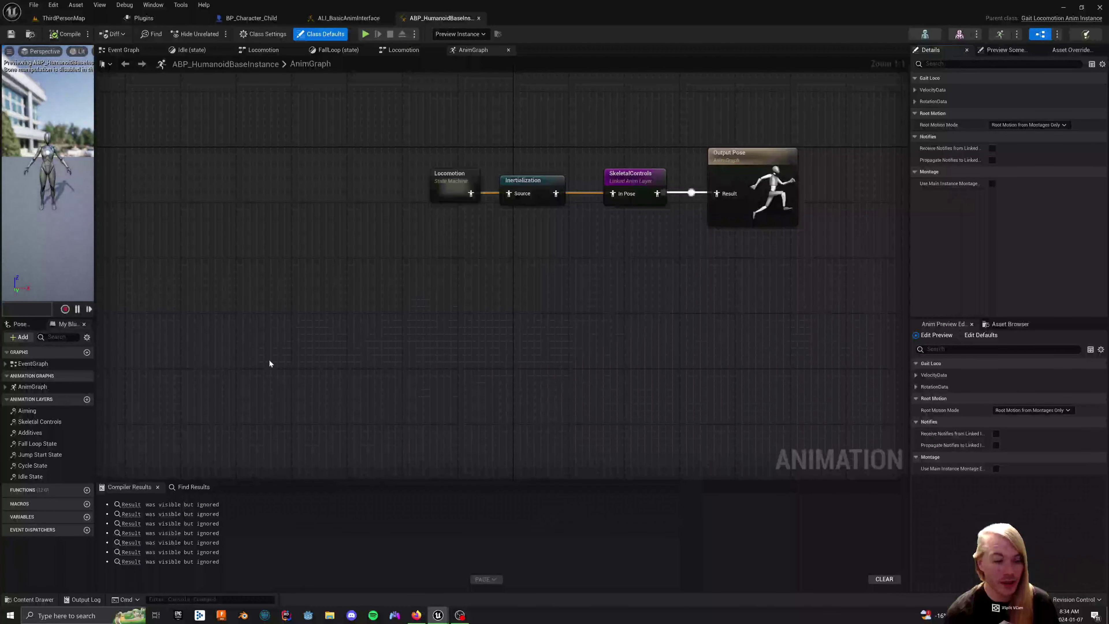
# Insert the Aiming linked layer between the Locomotion state machine and the Inertialization node in the AnimGraph, wiring its Pre Aim input and output
pyautogui.moveTo(454, 187); pyautogui.dragTo(295, 189)
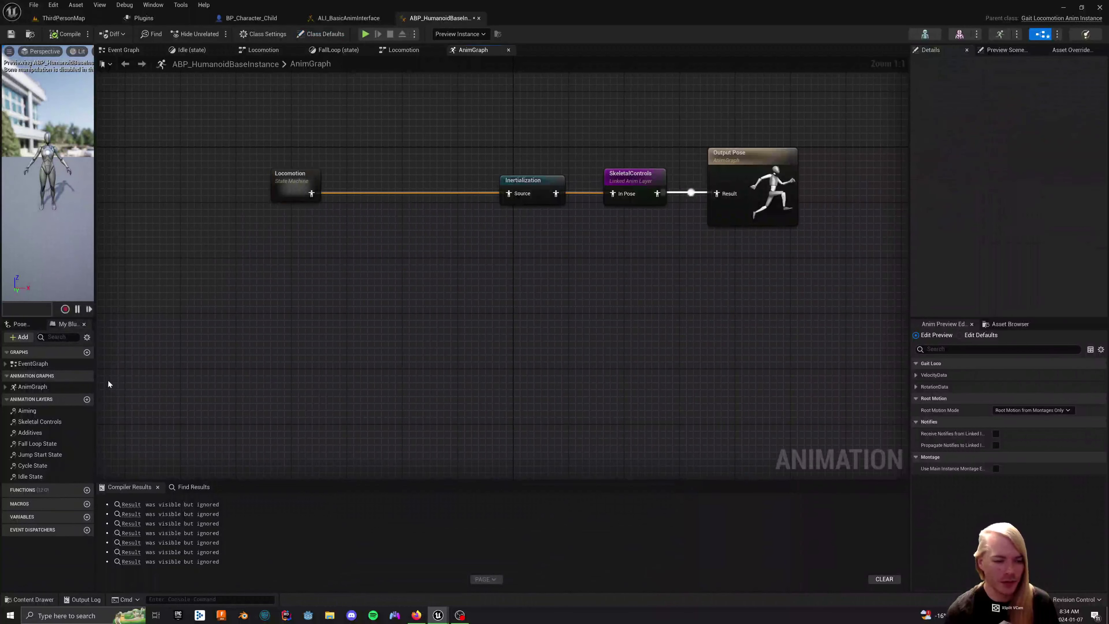
pyautogui.click(28, 411)
pyautogui.moveTo(40, 411); pyautogui.dragTo(384, 285)
pyautogui.moveTo(435, 258); pyautogui.dragTo(417, 188)
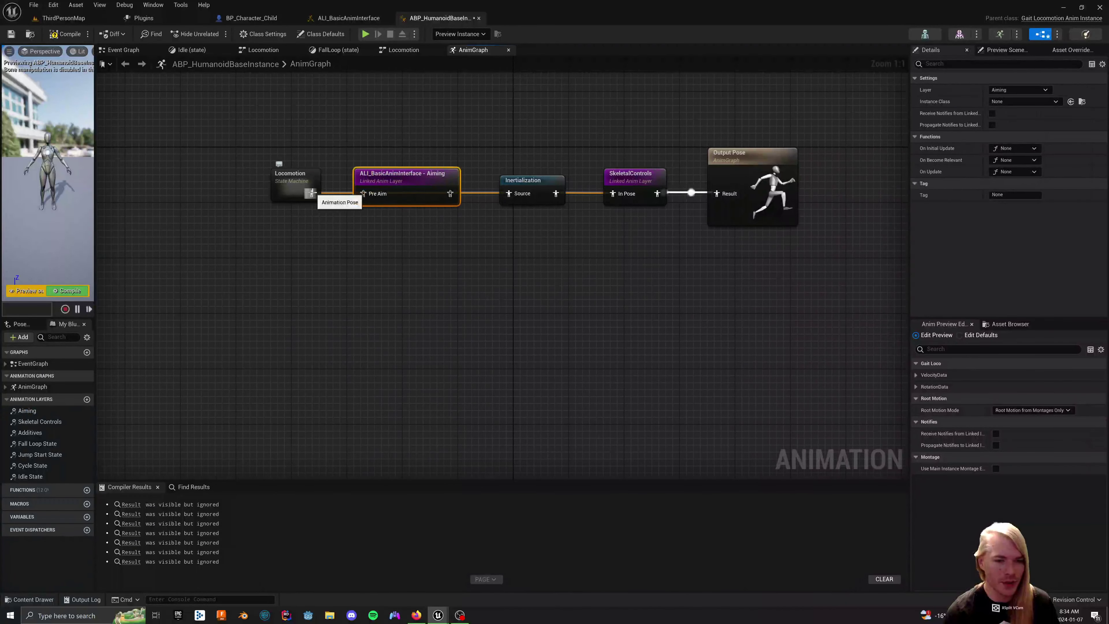
pyautogui.moveTo(311, 193); pyautogui.dragTo(382, 195)
pyautogui.moveTo(451, 193); pyautogui.dragTo(516, 192)
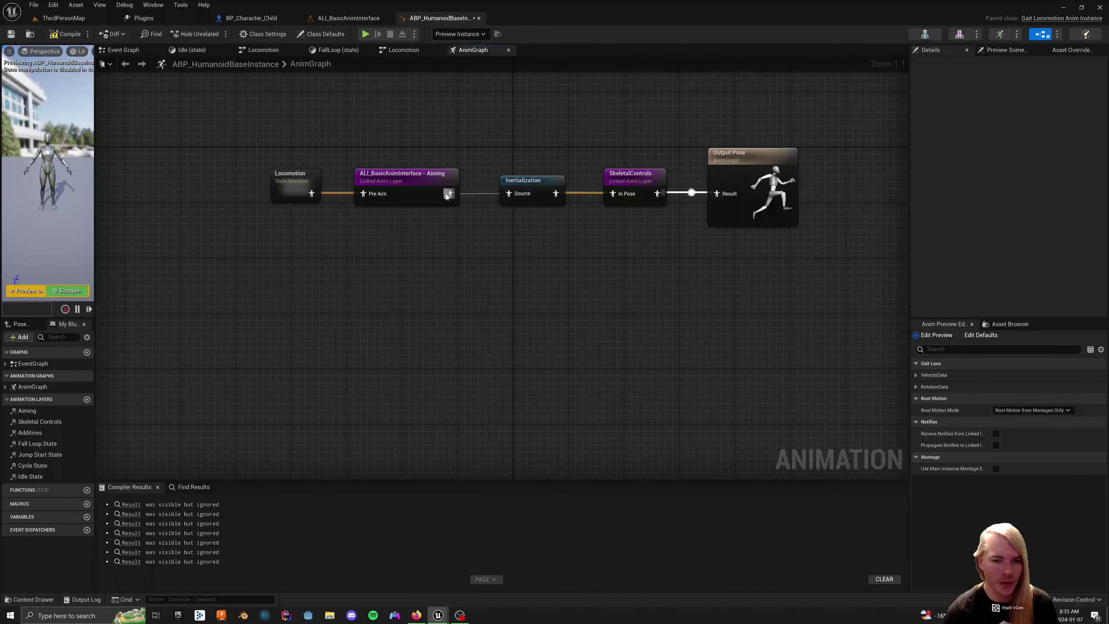
# Tidy the spacing of the Locomotion and Aiming nodes before Inertialization, and compile and save ABP_HumanoidBaseInstance
pyautogui.moveTo(421, 175); pyautogui.dragTo(435, 175)
pyautogui.moveTo(292, 183); pyautogui.dragTo(313, 183)
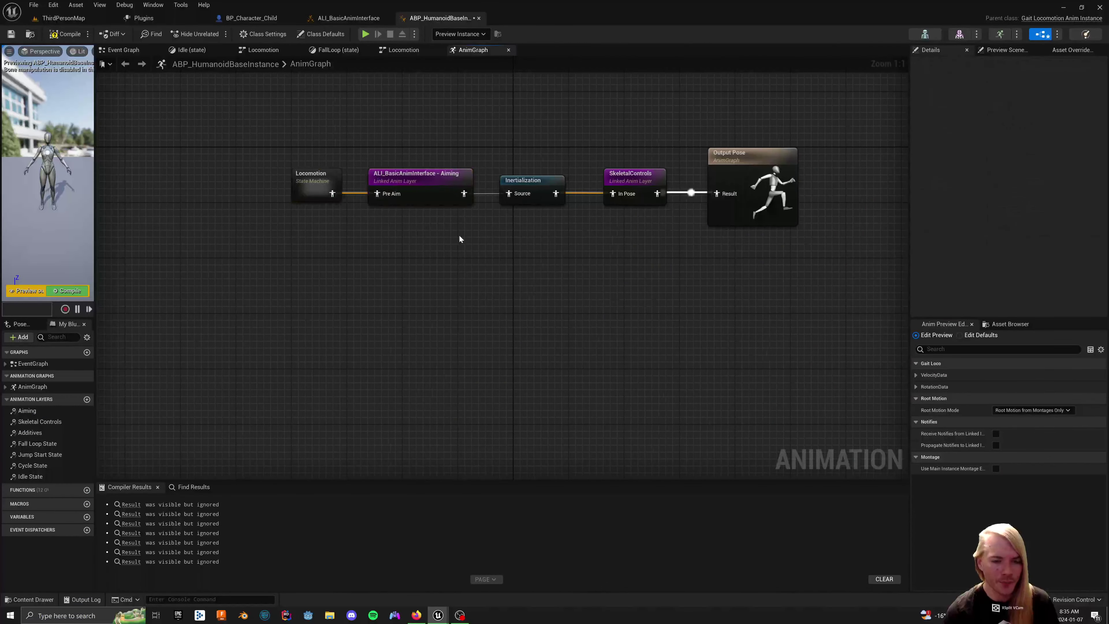
pyautogui.click(55, 34)
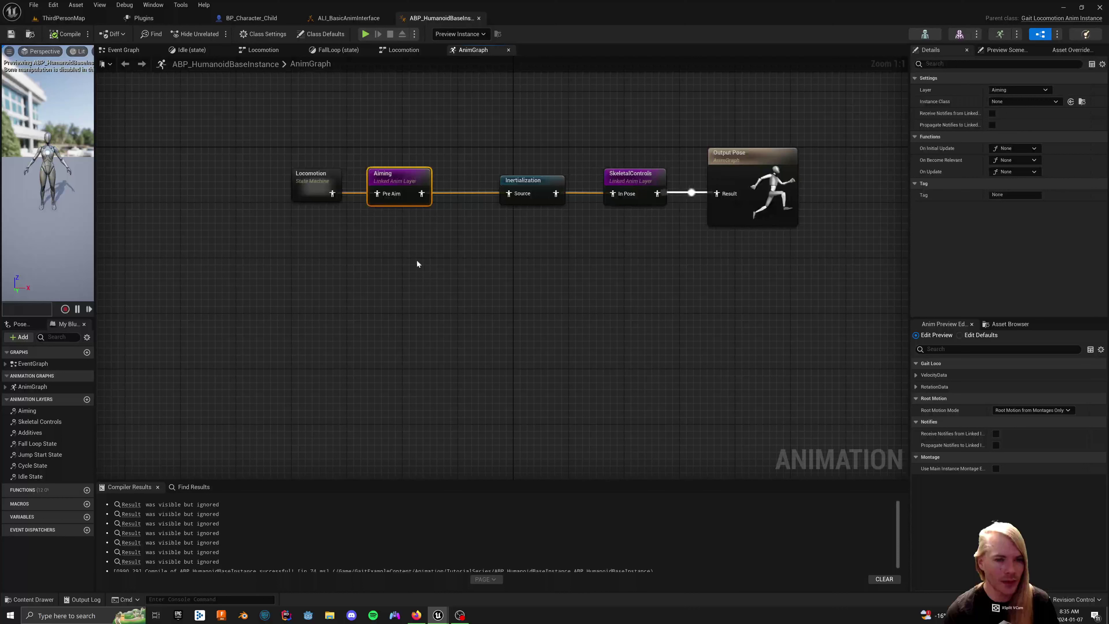
pyautogui.moveTo(426, 267); pyautogui.dragTo(354, 177)
pyautogui.click(321, 158)
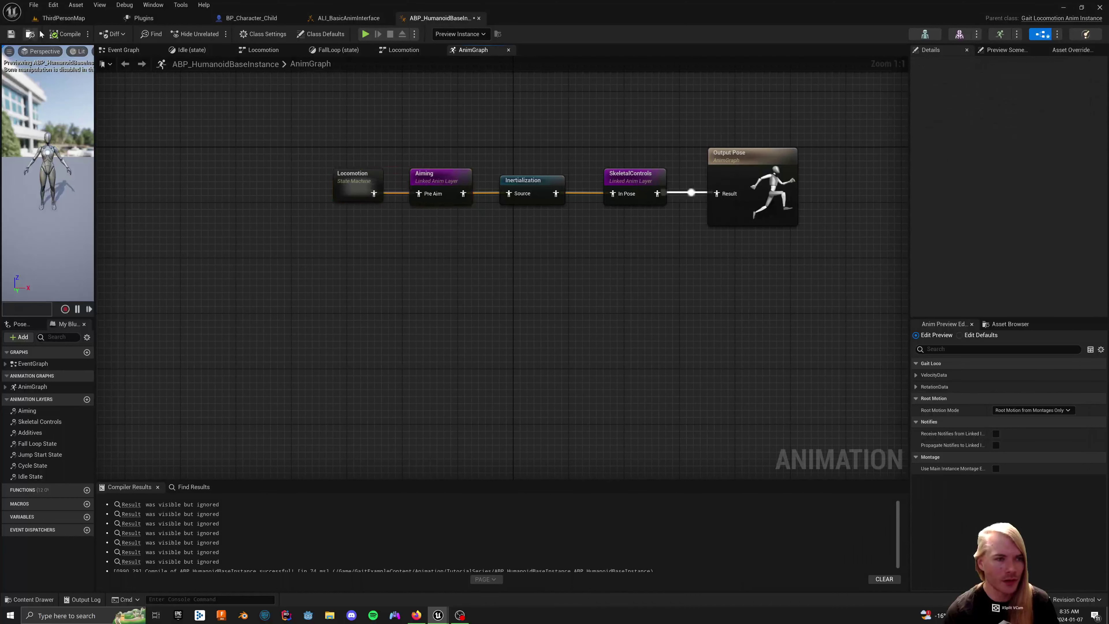
pyautogui.moveTo(499, 142); pyautogui.dragTo(469, 142, button='right')
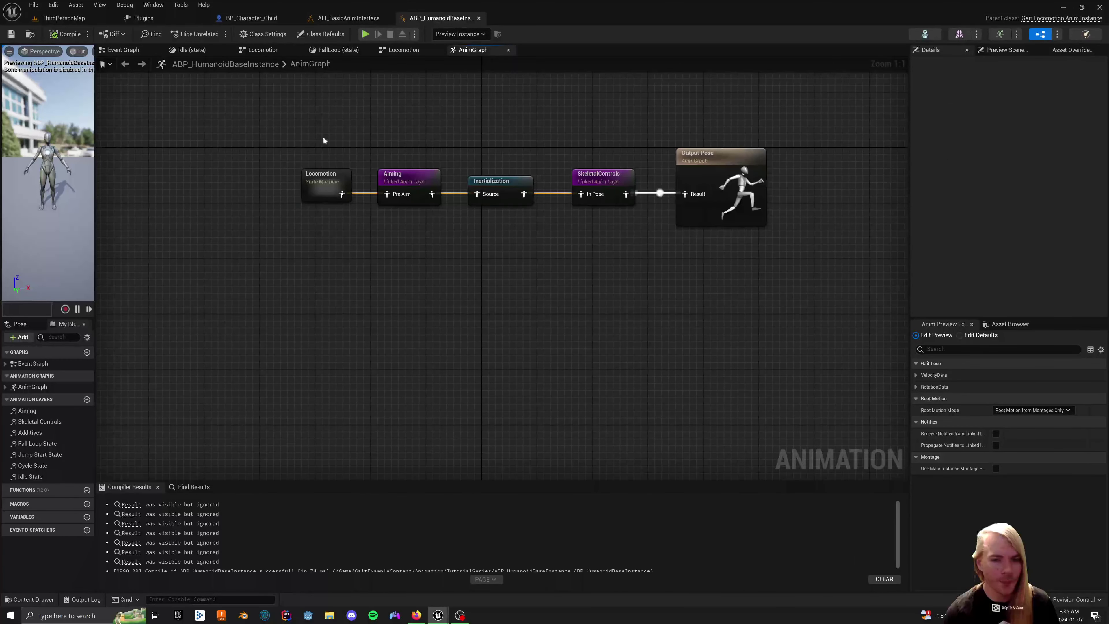
# Review the order of the Aiming, Inertialization and SkeletalControls nodes in the AnimGraph
pyautogui.click(402, 175)
pyautogui.click(513, 184)
pyautogui.click(597, 174)
pyautogui.click(585, 144)
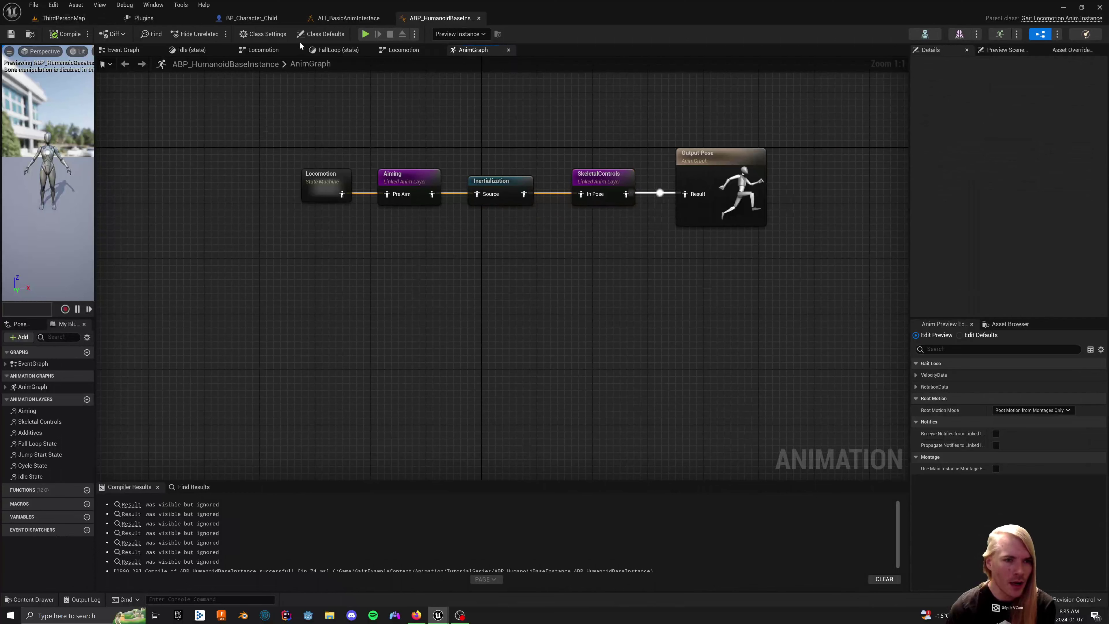
# Open the ABP_HumanoidLayerInstance animation blueprint from the TutorialSeries folder
pyautogui.click(323, 22)
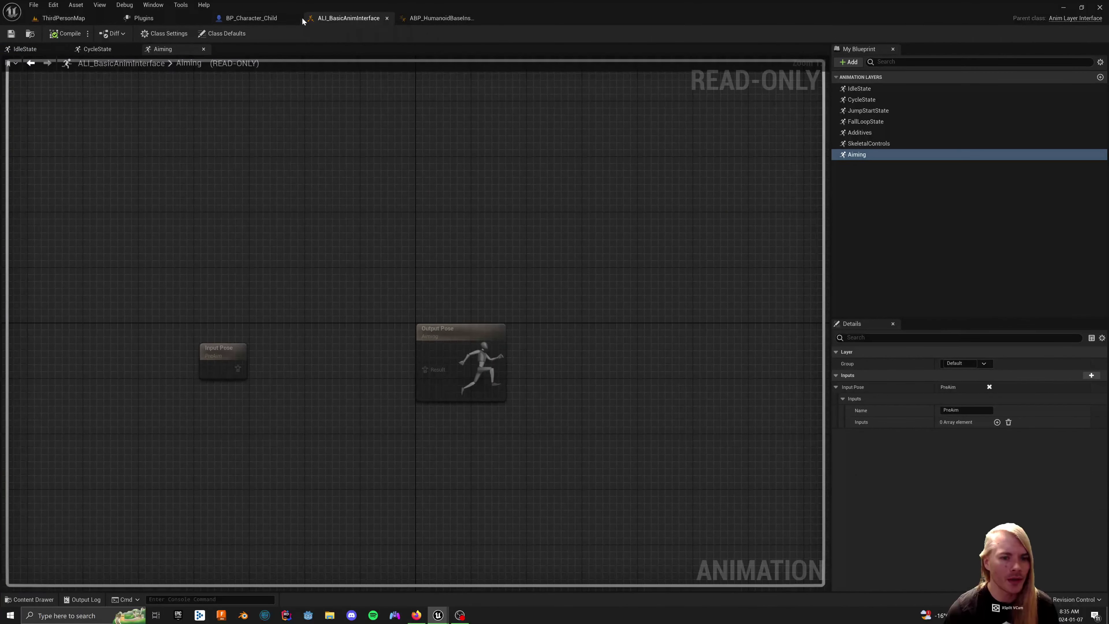
pyautogui.click(251, 18)
pyautogui.click(83, 20)
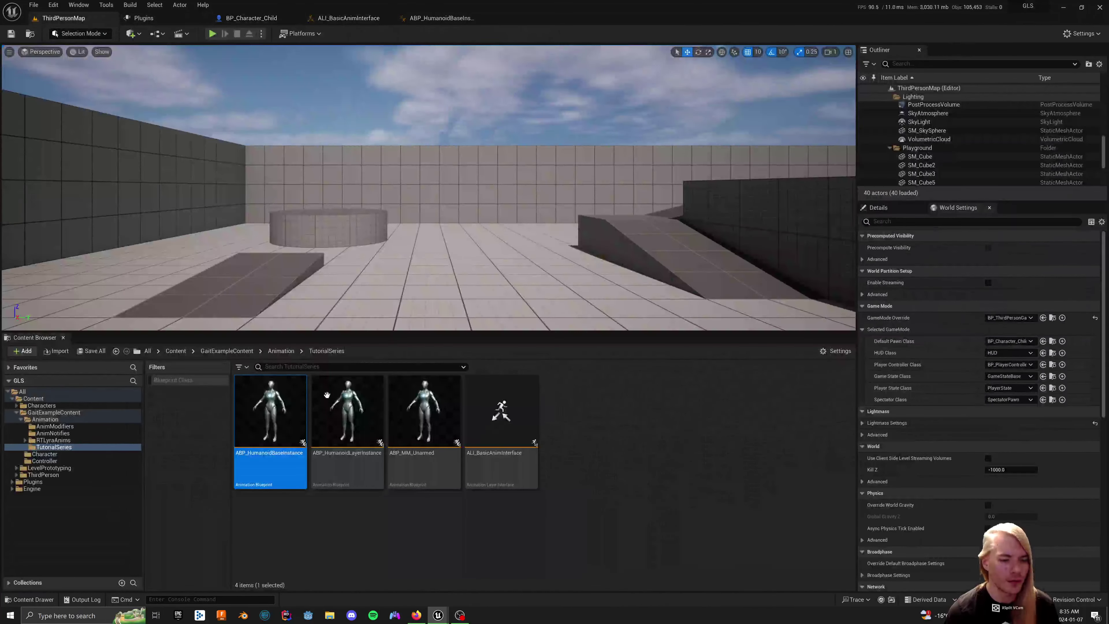
pyautogui.doubleClick(349, 457)
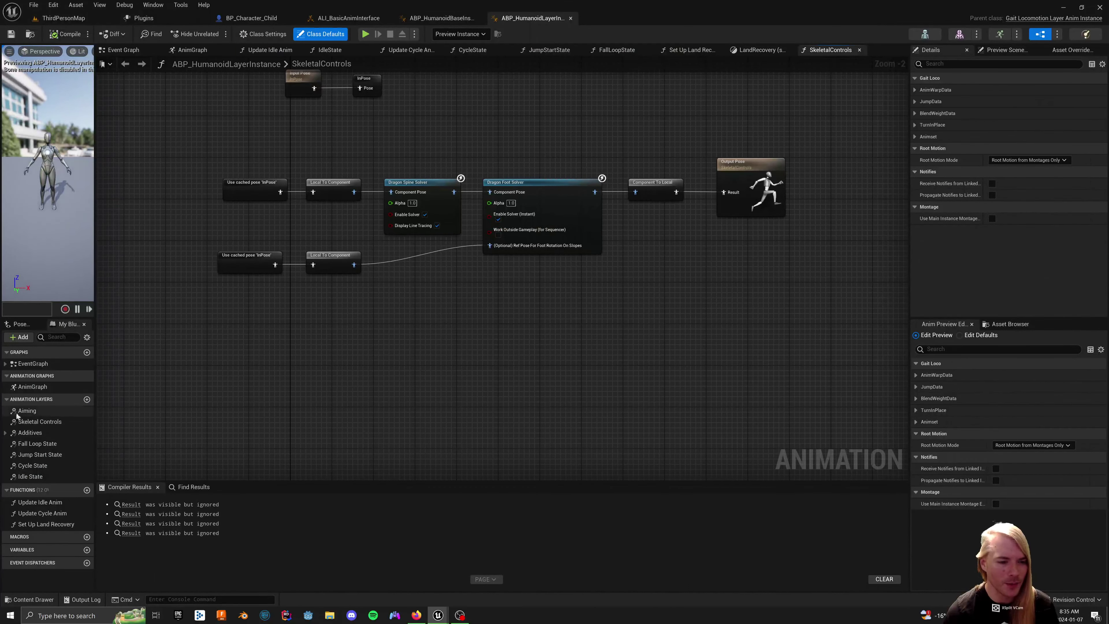
# Open the Aiming layer graph in ABP_HumanoidLayerInstance and move the Output Pose node farther from the Input Pose
pyautogui.doubleClick(27, 411)
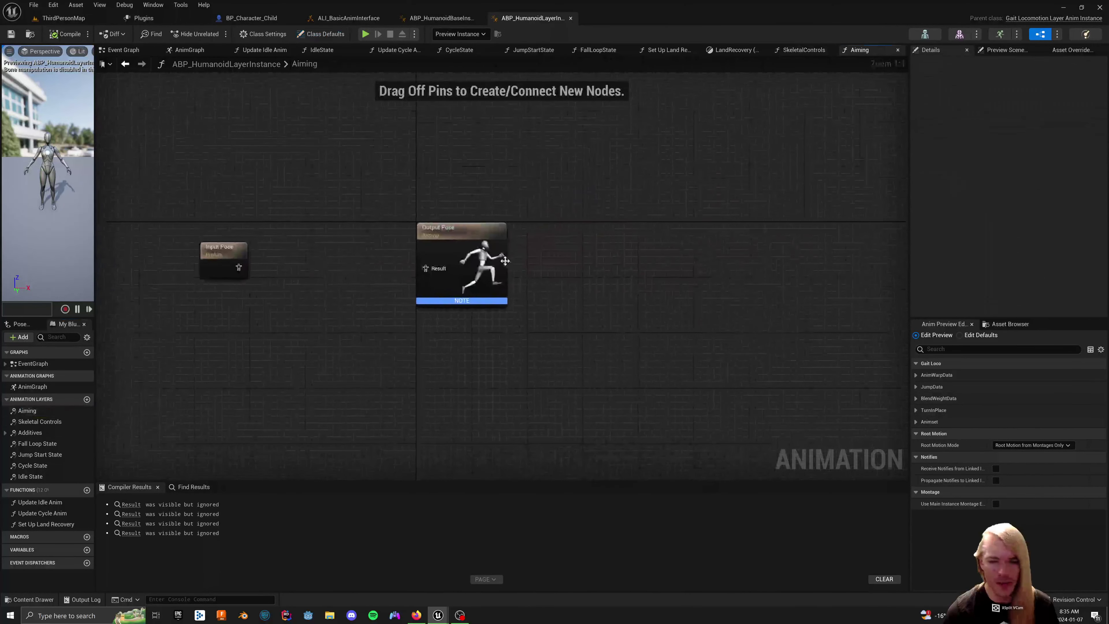
pyautogui.moveTo(503, 260); pyautogui.dragTo(695, 259)
pyautogui.click(501, 315)
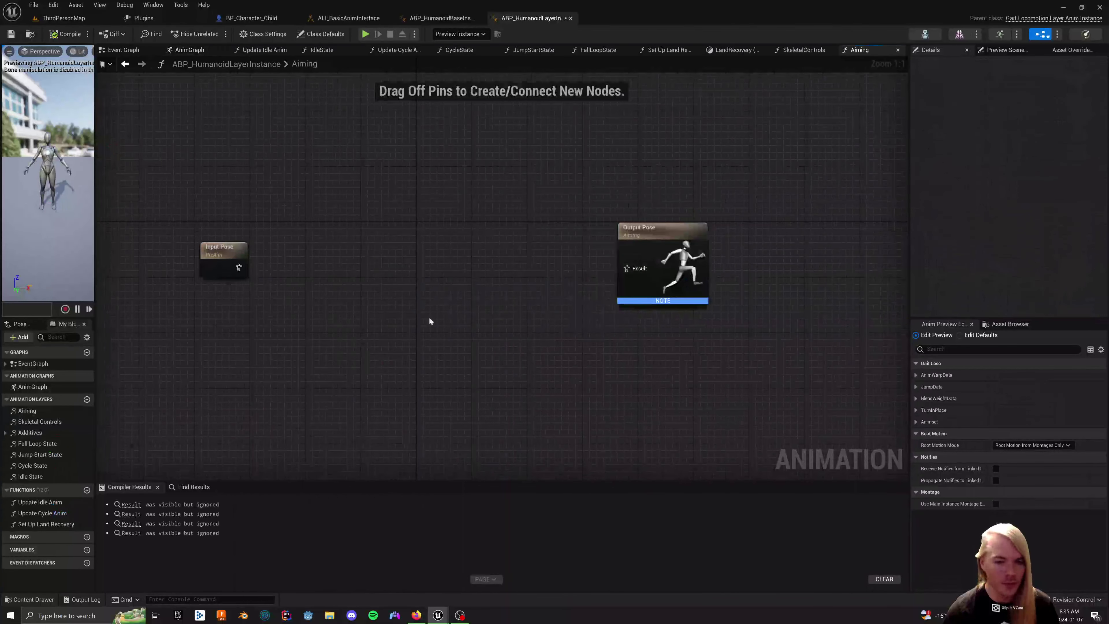
# Paste the Dragon Aim Look Solver node into the Aiming graph and move the Output Pose farther away to make room
pyautogui.hotkey('ctrl', 'v')
pyautogui.moveTo(516, 340); pyautogui.dragTo(501, 289, button='right')
pyautogui.moveTo(651, 179); pyautogui.dragTo(688, 179)
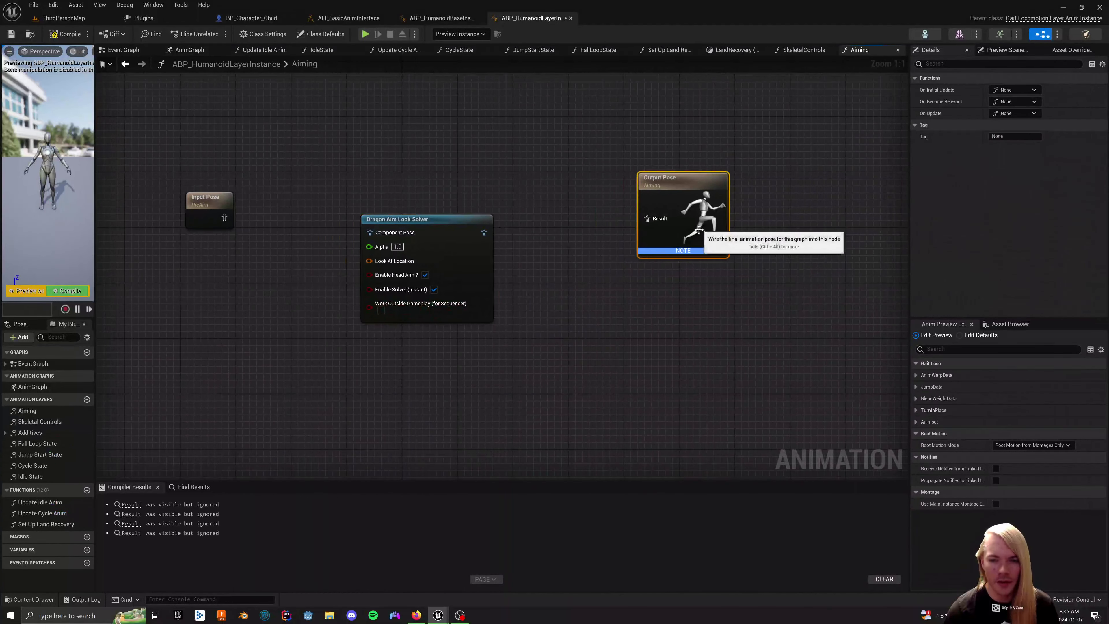
# Wire the Input Pose through the Dragon Aim Look Solver to the Output Pose with space conversions, and align the nodes
pyautogui.click(477, 233)
pyautogui.moveTo(224, 217); pyautogui.dragTo(369, 232)
pyautogui.click(313, 208)
pyautogui.press('q')
pyautogui.moveTo(498, 218); pyautogui.dragTo(647, 218)
pyautogui.moveTo(543, 203); pyautogui.dragTo(576, 221)
# Review the Dragon Aim Look Solver's start and end bones, spine and pelvis inputs, and feet bone settings
pyautogui.click(487, 228)
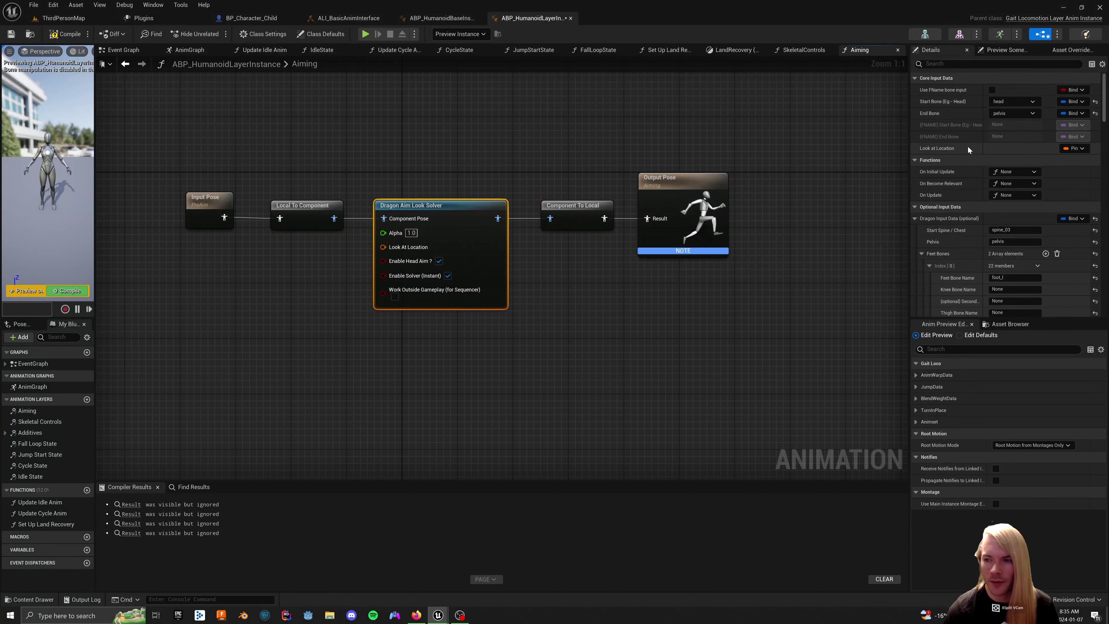
pyautogui.click(1008, 230)
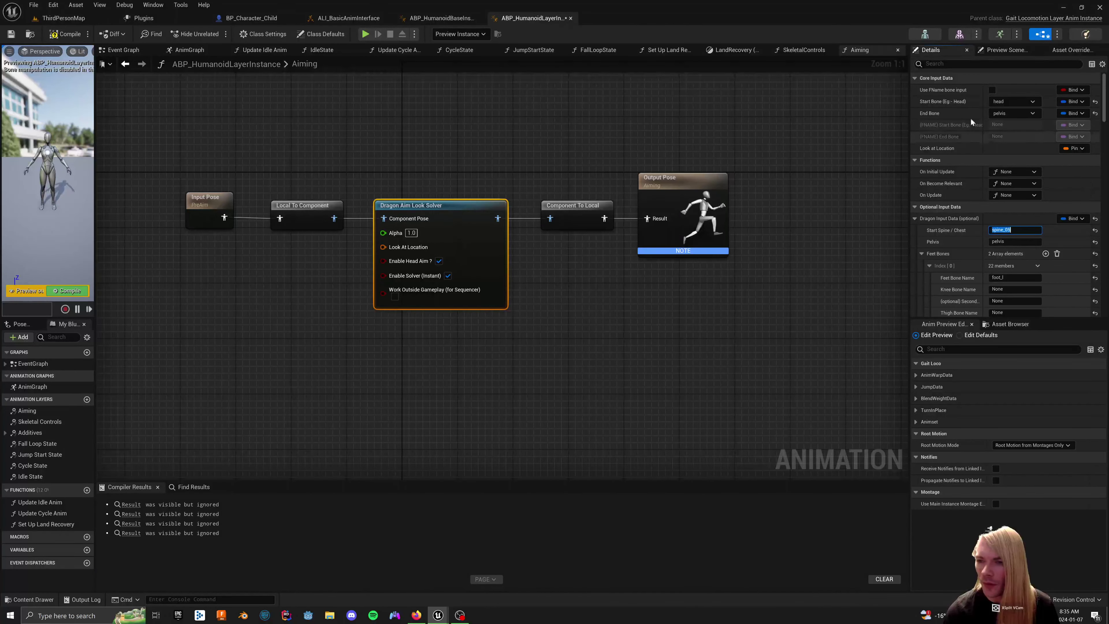
pyautogui.scroll(-5, 971, 114)
pyautogui.scroll(-3, 968, 149)
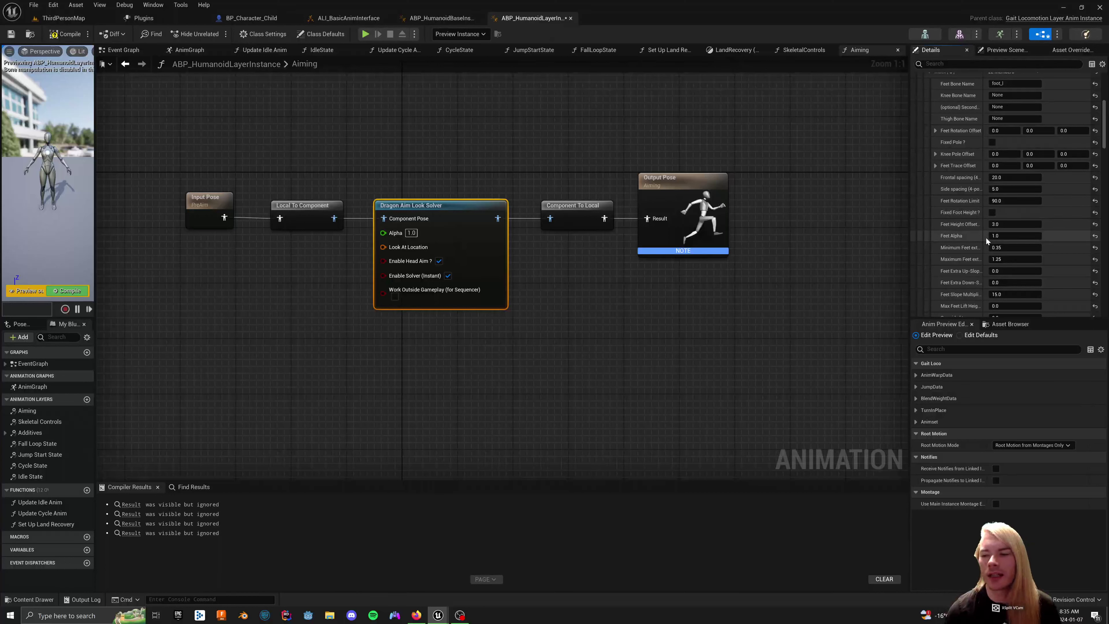
pyautogui.click(521, 115)
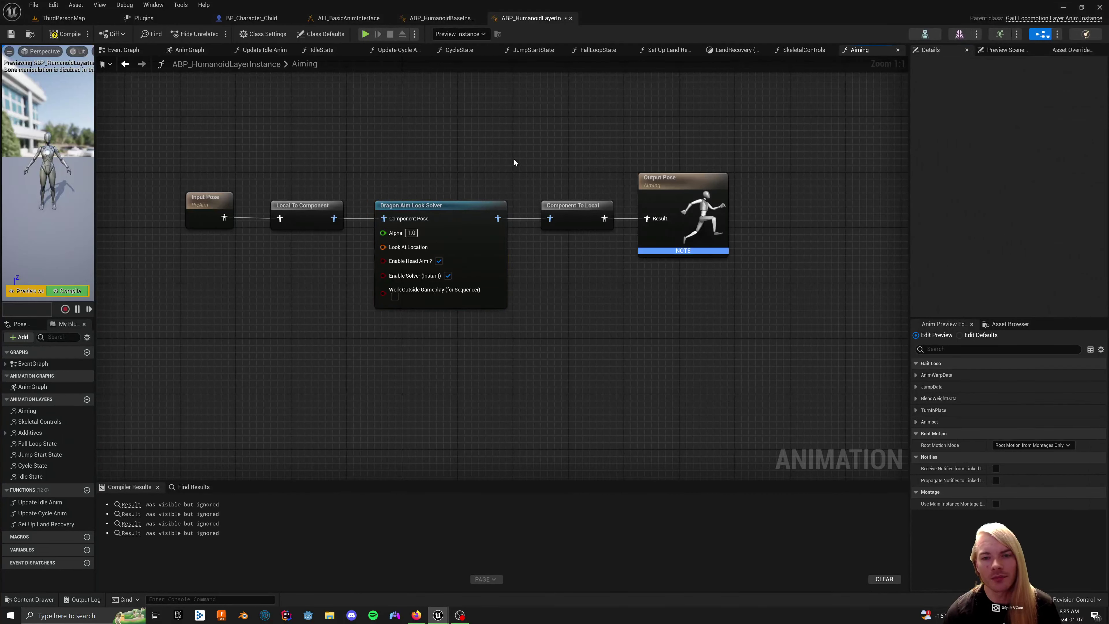
# Set the Feet Height Offset to 1.0 in the Dragon Aim Look Solver's feet bone settings
pyautogui.click(477, 223)
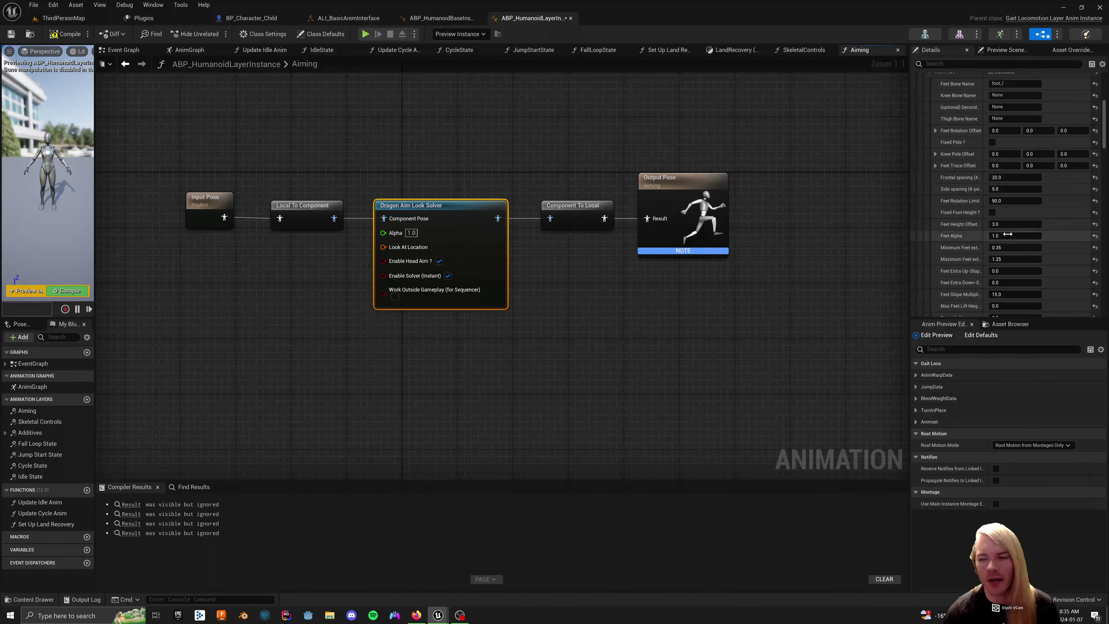
pyautogui.click(998, 226)
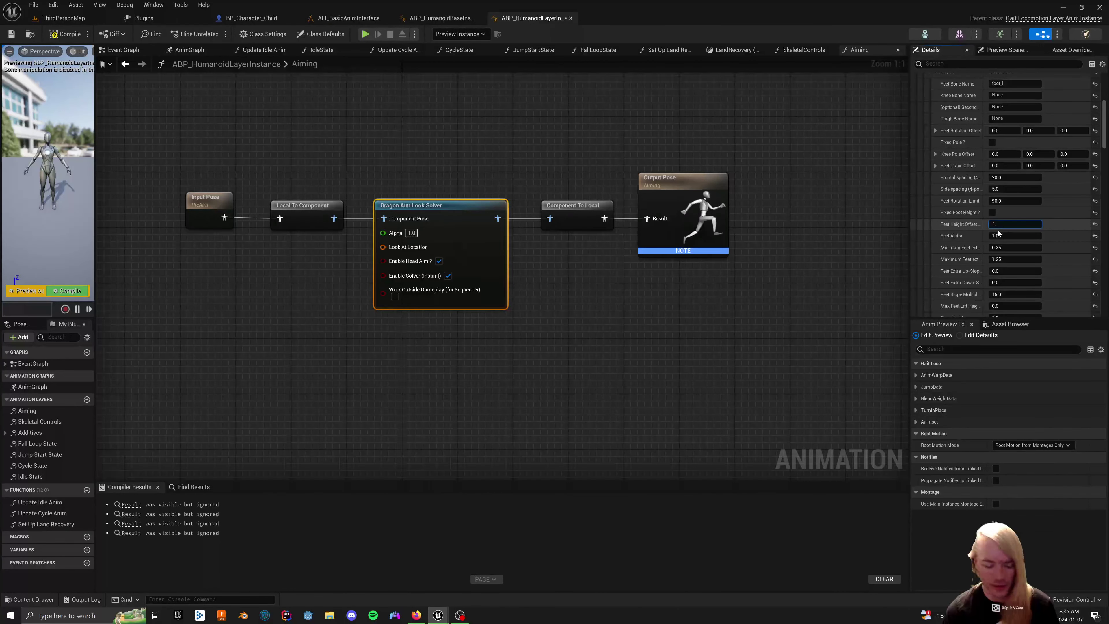
pyautogui.write('3')
pyautogui.press('Return')
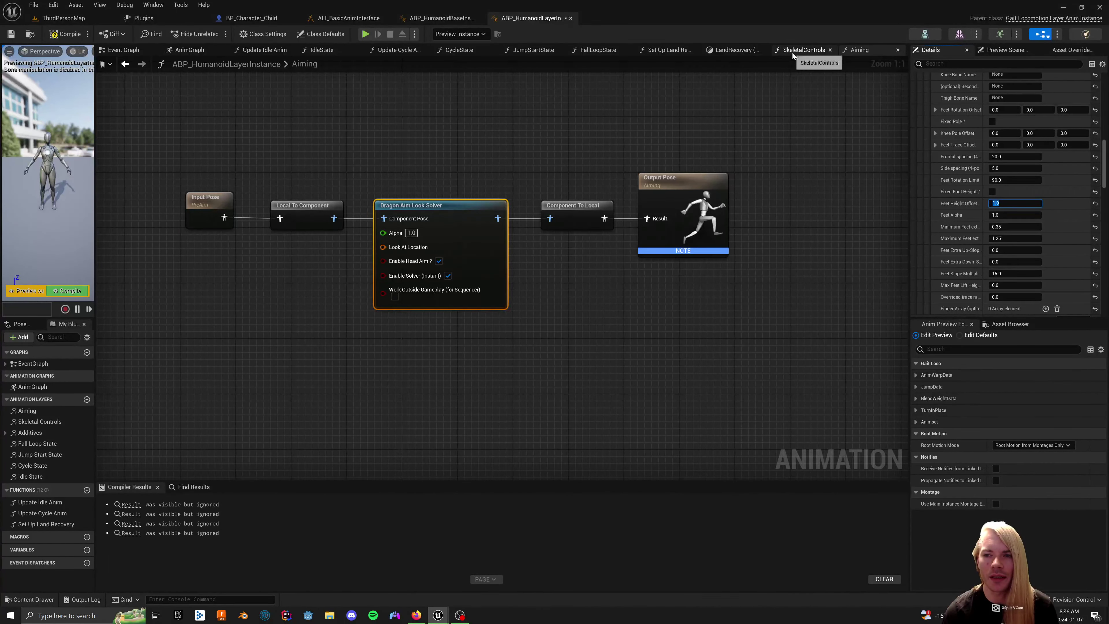
# Examine the feet bone settings of the Dragon Spine Solver and Dragon Feet Solver in the SkeletalControls layer for comparison
pyautogui.click(808, 49)
pyautogui.click(447, 201)
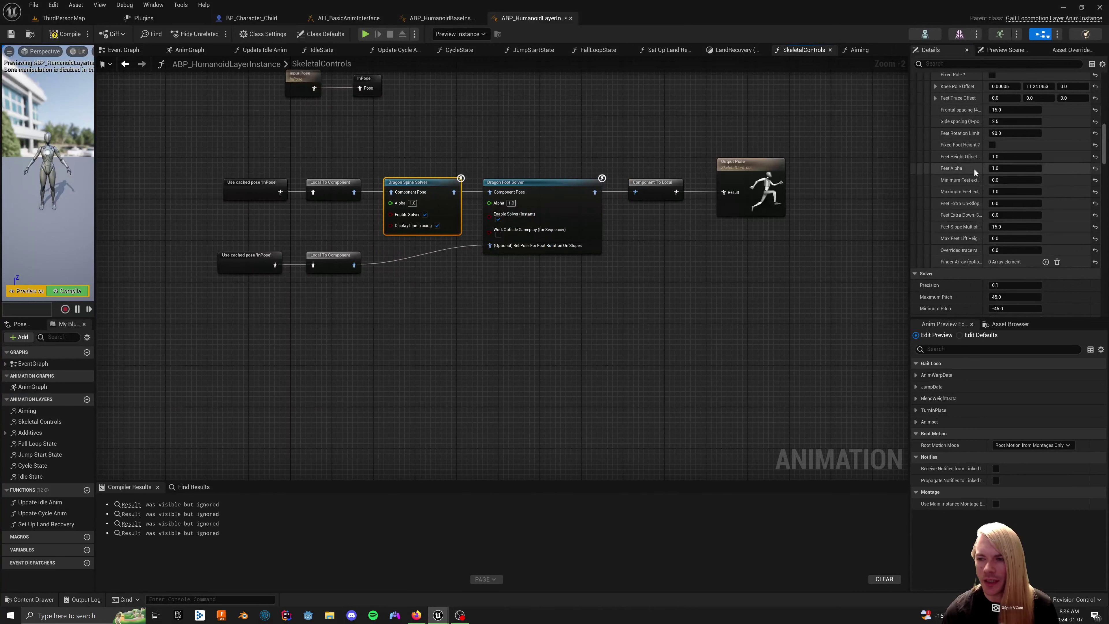
pyautogui.scroll(-3, 963, 162)
pyautogui.scroll(5, 965, 173)
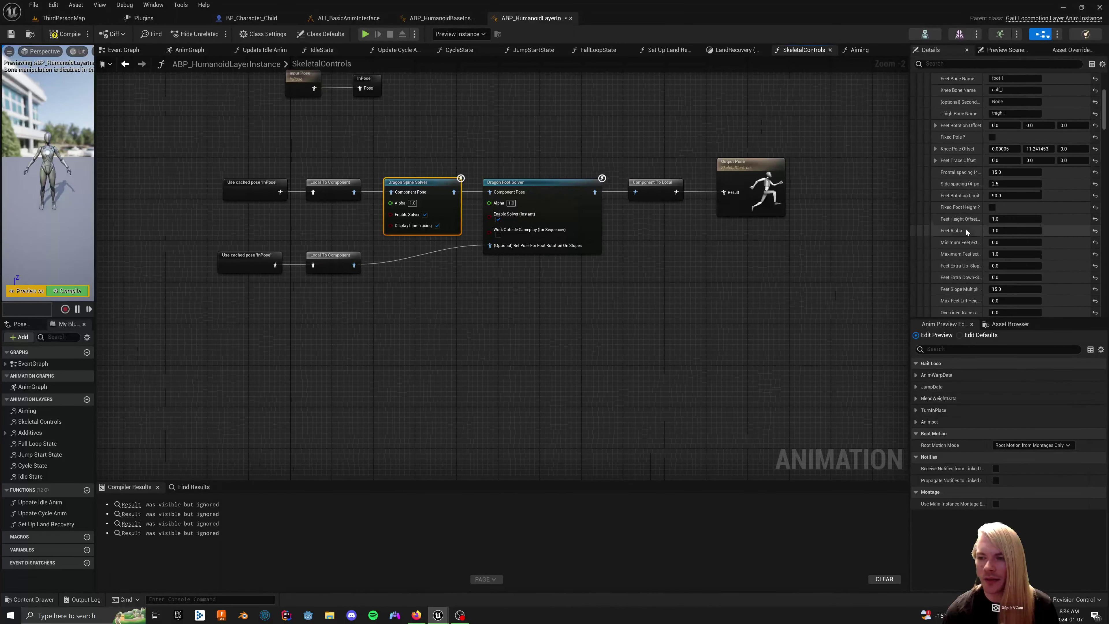
pyautogui.click(568, 214)
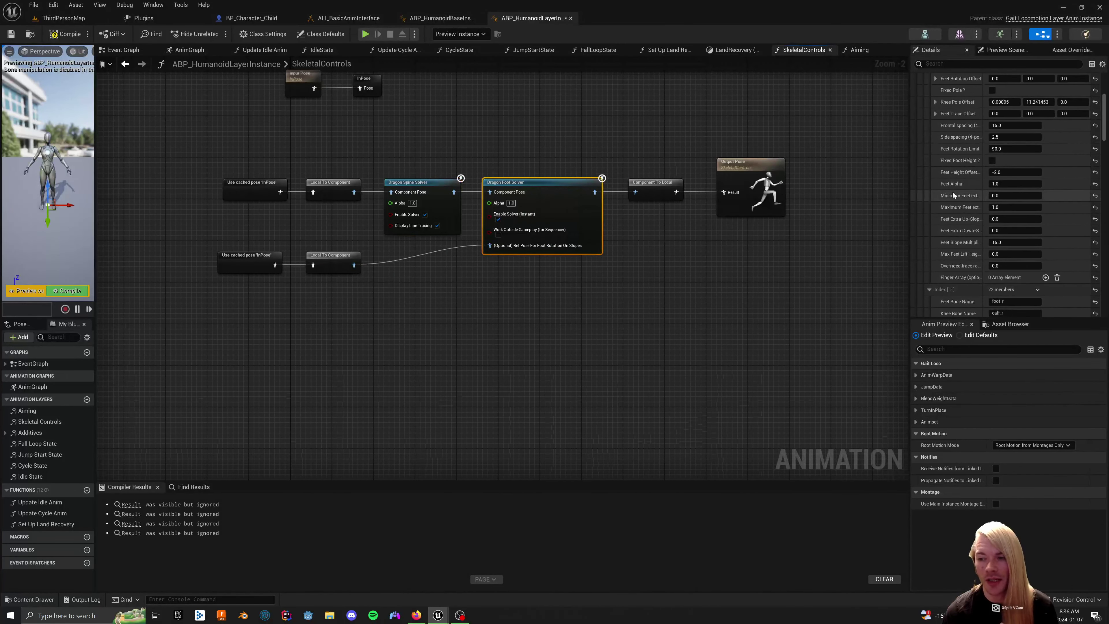
pyautogui.scroll(-3, 958, 193)
pyautogui.scroll(-5, 961, 208)
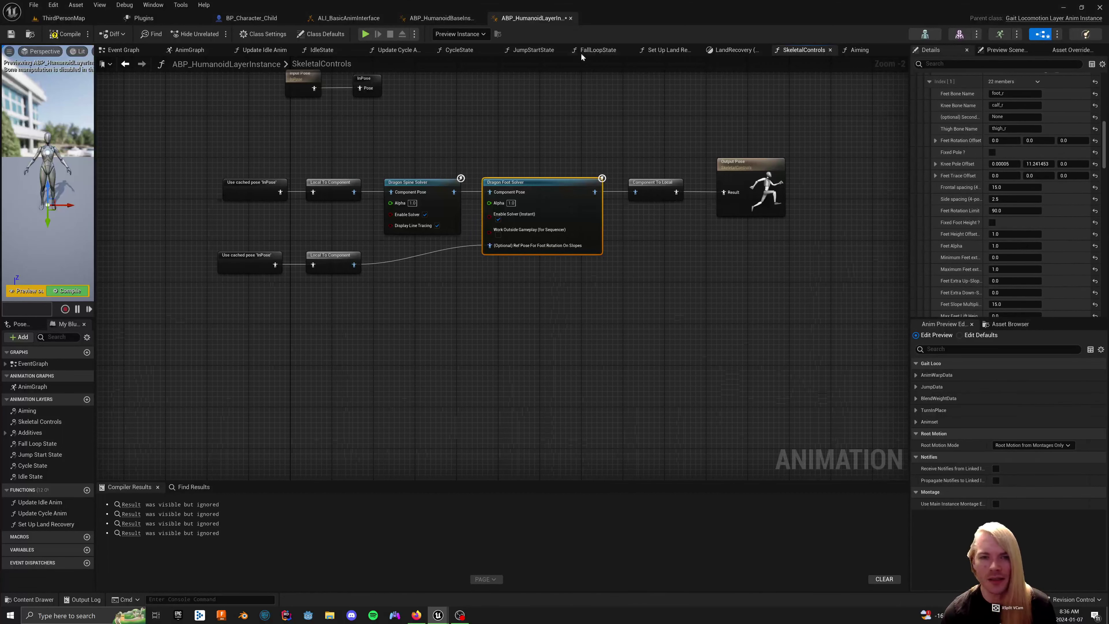
# Return to the Aiming layer graph and check the Dragon Aim Look Solver's feet bone and core input settings
pyautogui.click(458, 19)
pyautogui.click(360, 16)
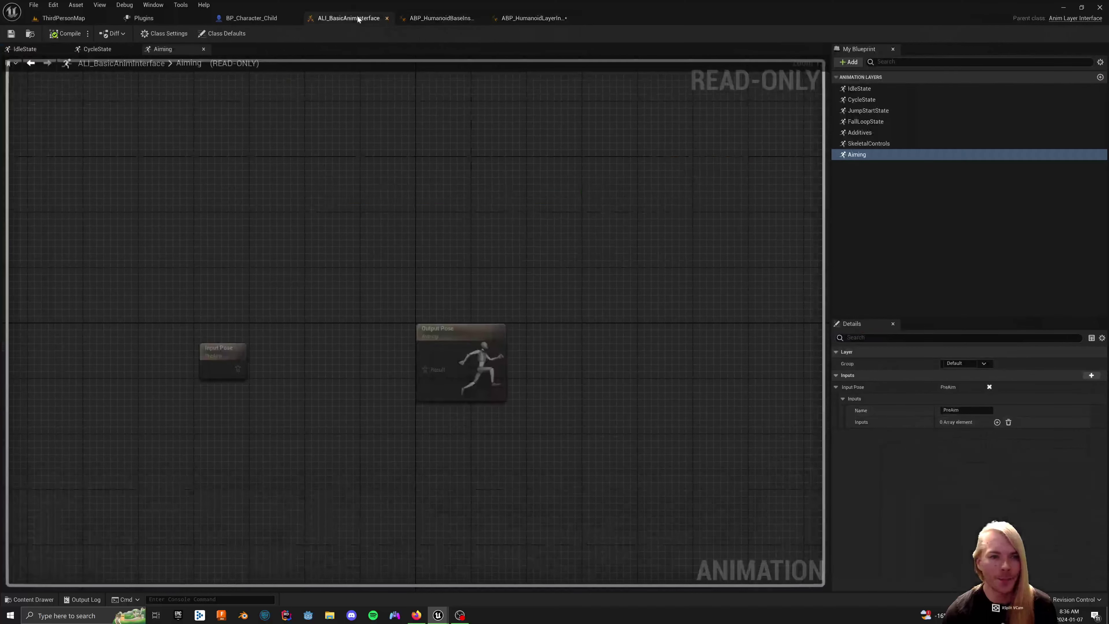
pyautogui.click(533, 18)
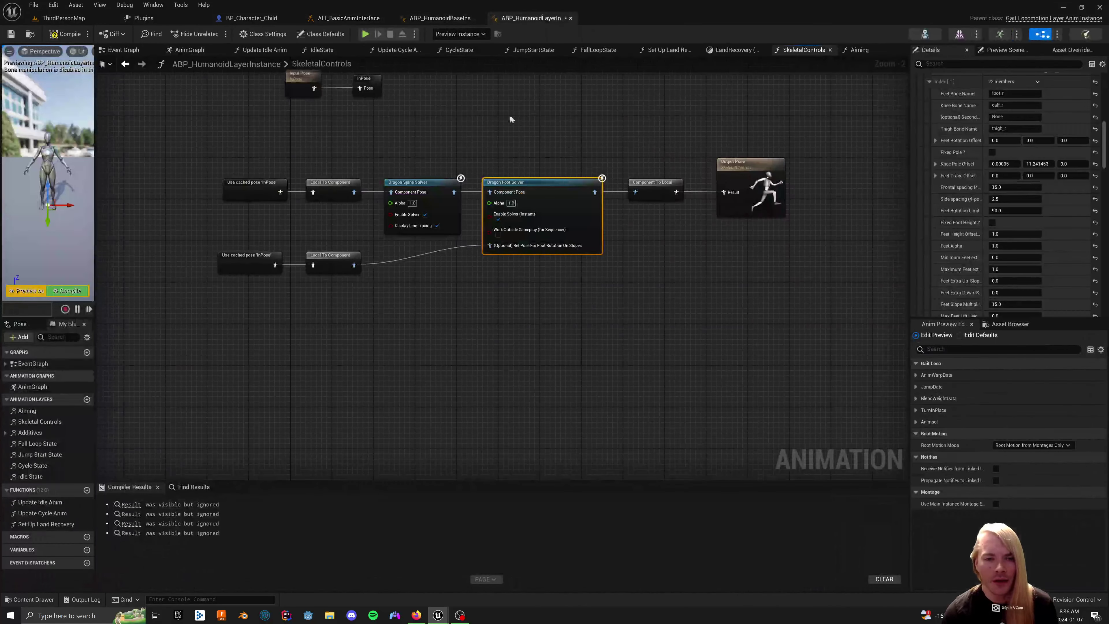
pyautogui.click(869, 48)
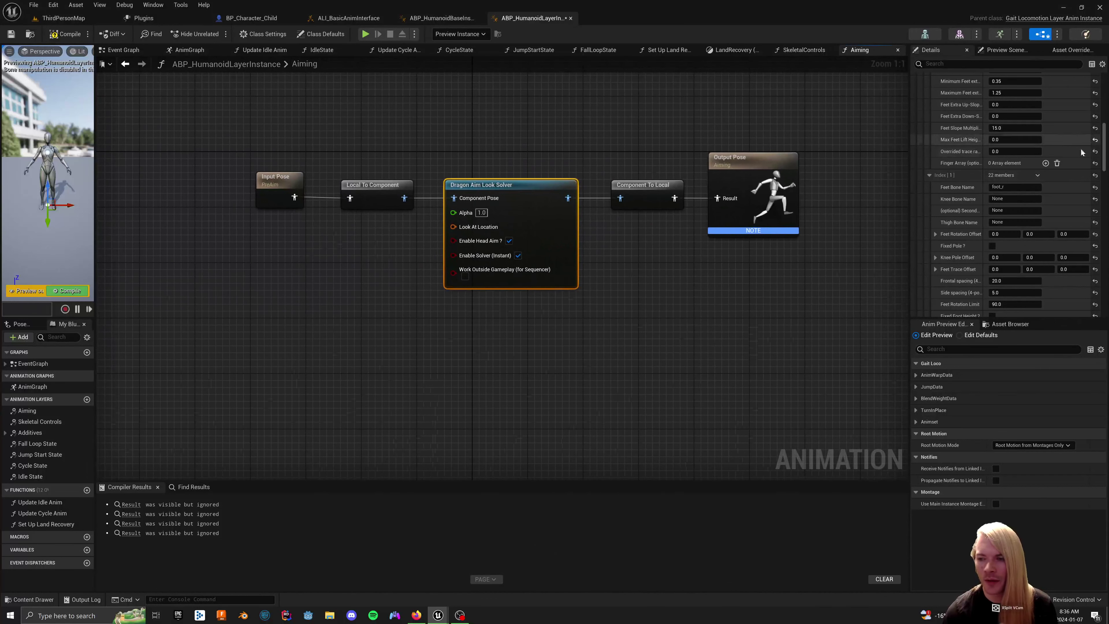
pyautogui.scroll(-4, 998, 256)
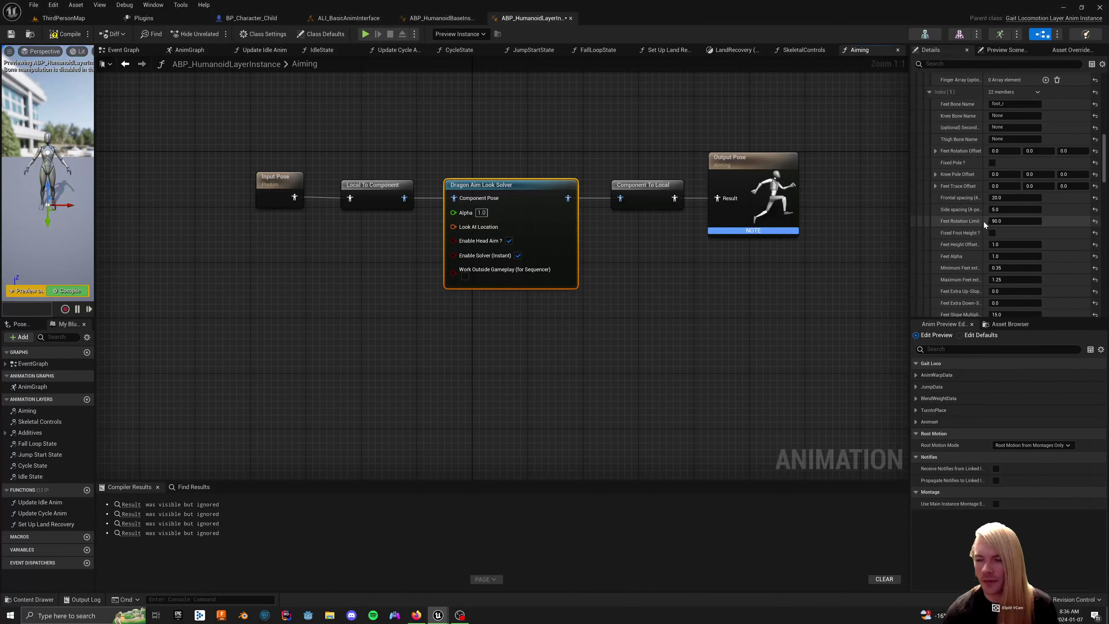
pyautogui.scroll(-1, 995, 252)
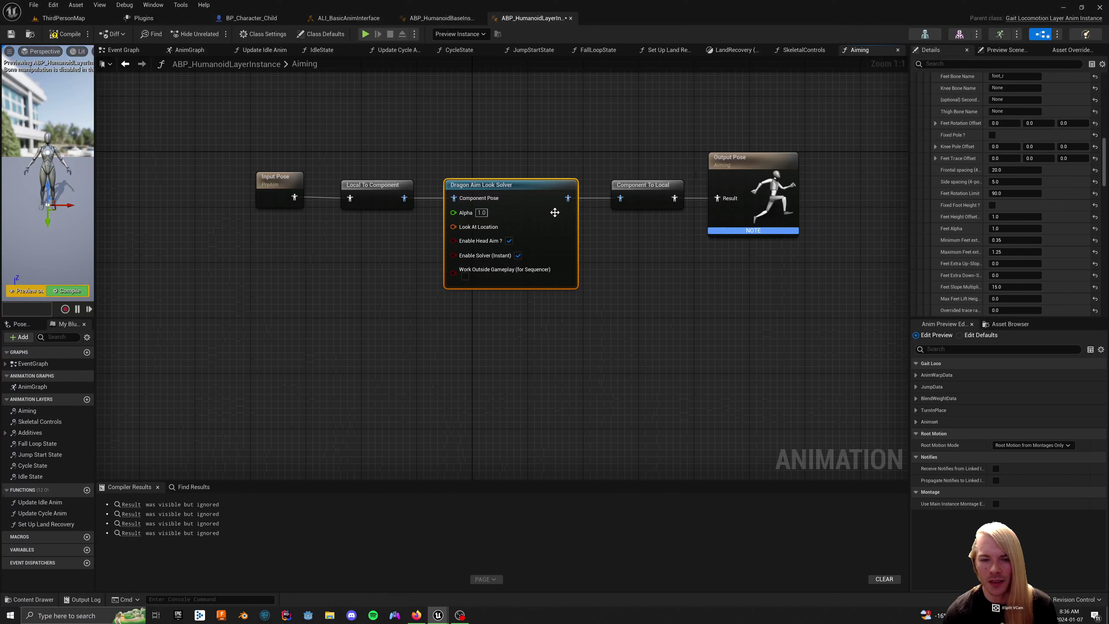
pyautogui.scroll(20, 969, 163)
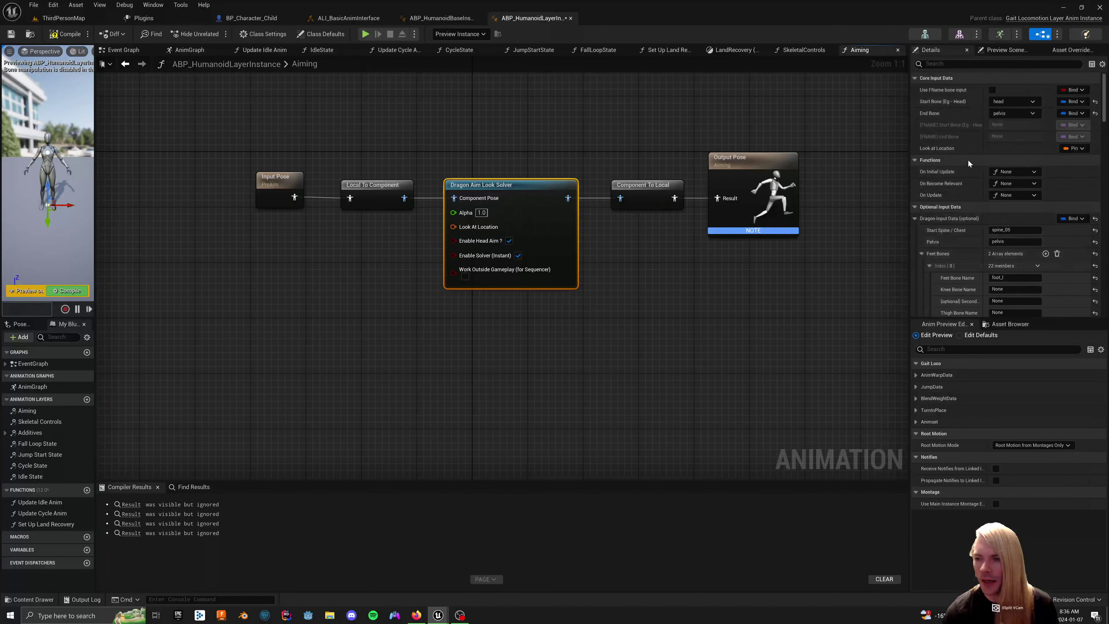
# Bind the Dragon Aim Look Solver's Look at Location to the AimSolverTransform property of MainAnimBp
pyautogui.moveTo(936, 150)
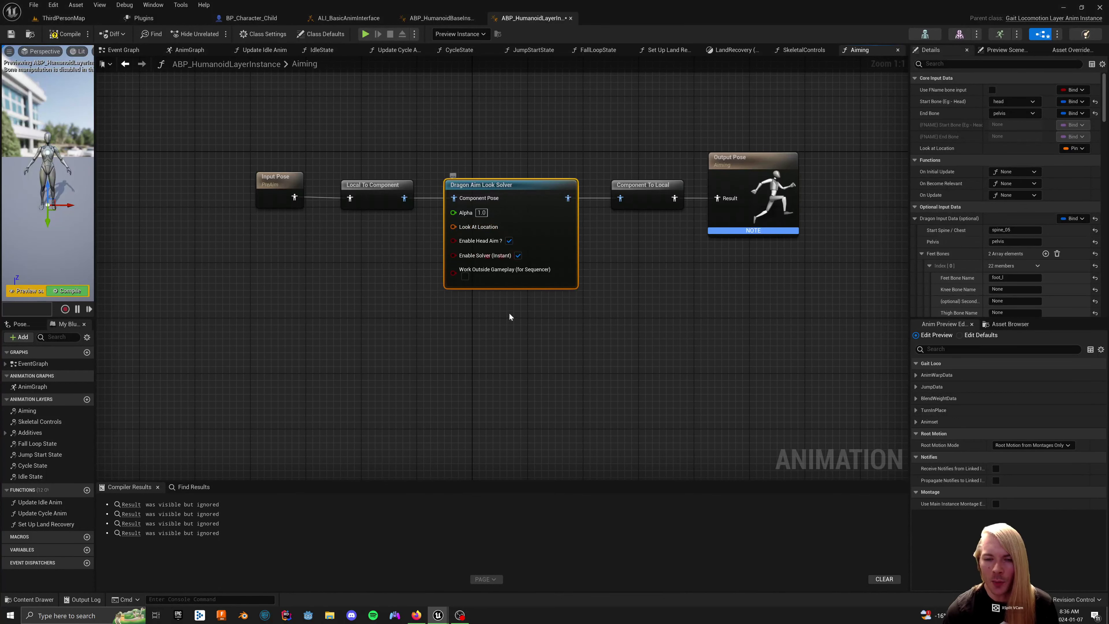
pyautogui.click(1075, 149)
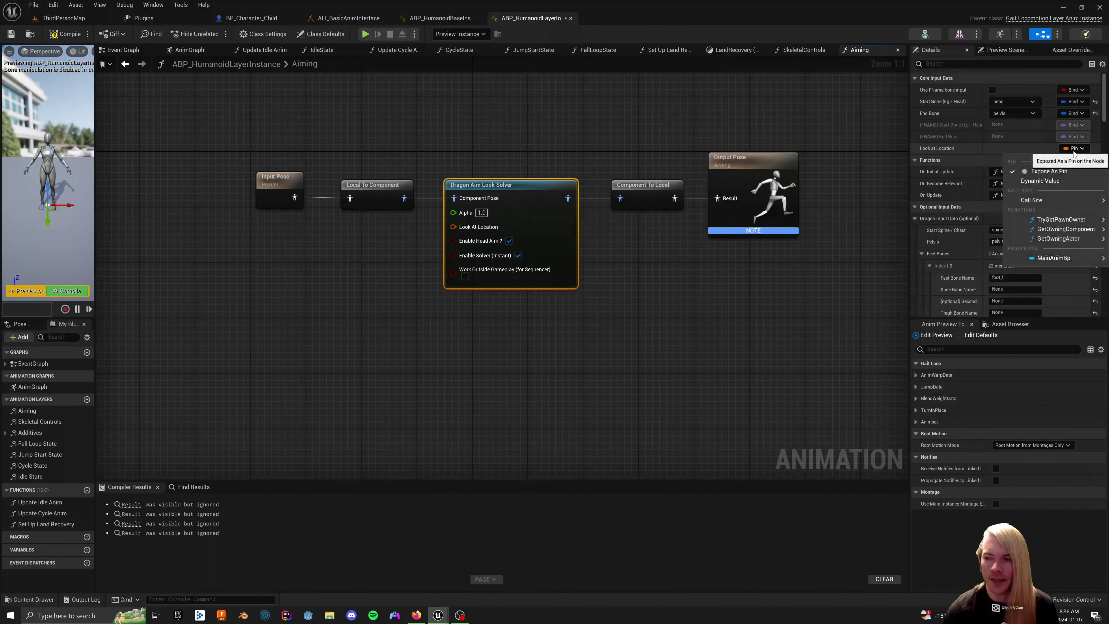
pyautogui.moveTo(1054, 257)
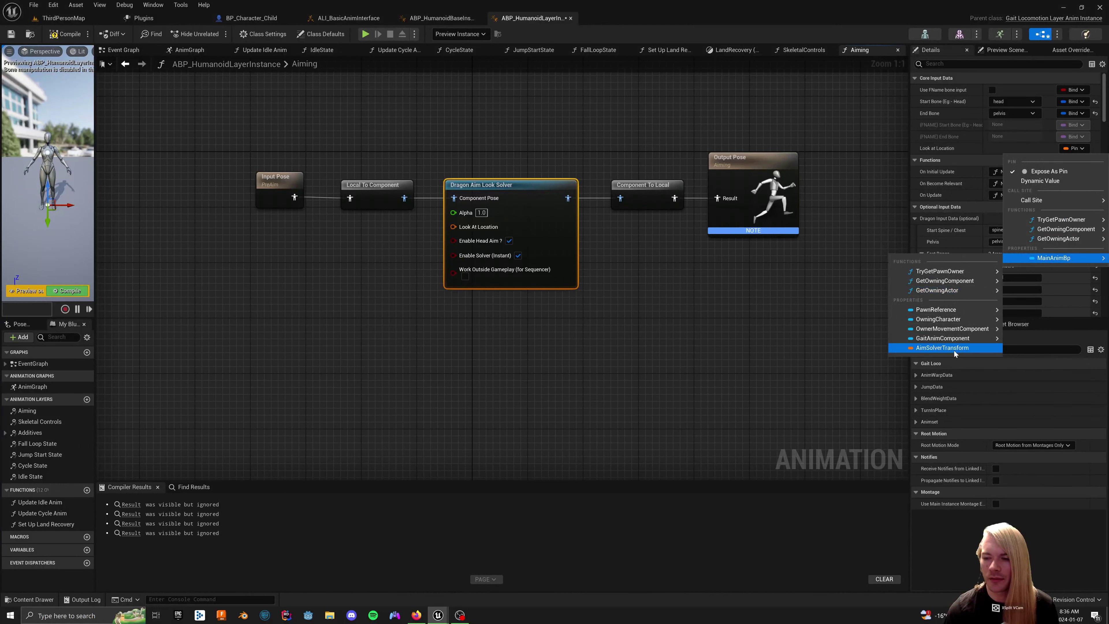
pyautogui.click(957, 348)
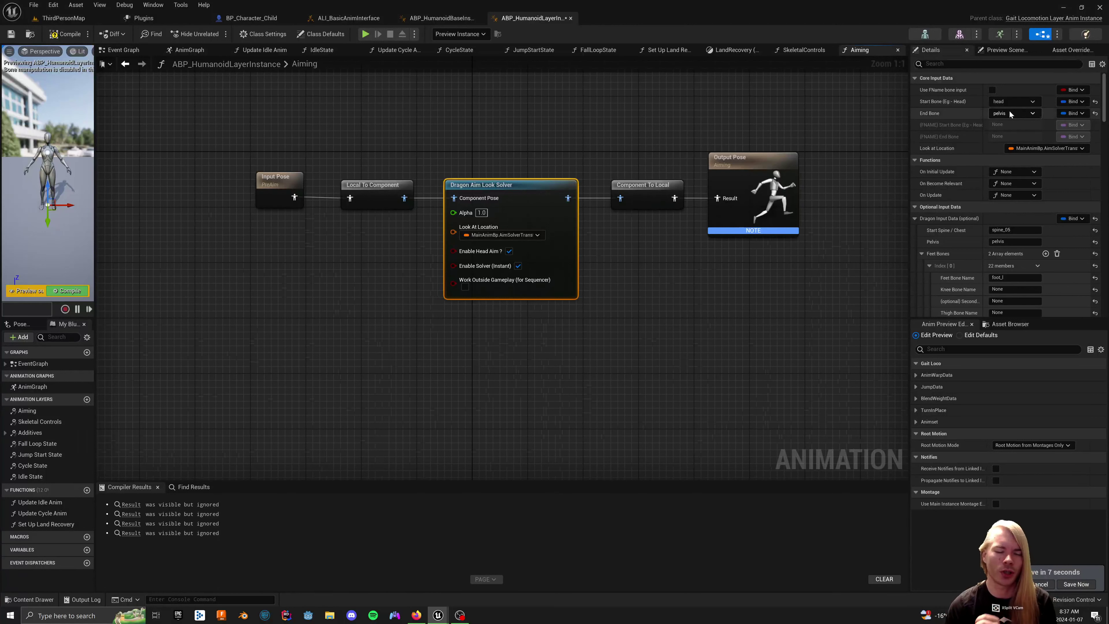
# Compile and save ABP_HumanoidLayerInstance, and clear the node selection in the Aiming graph
pyautogui.click(68, 34)
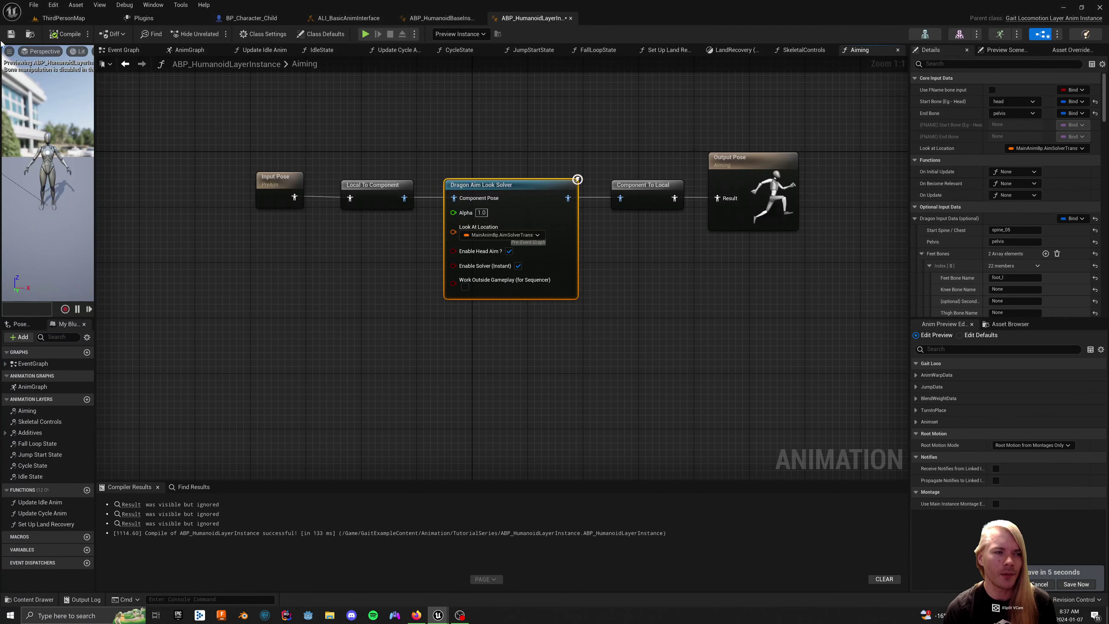
pyautogui.click(10, 35)
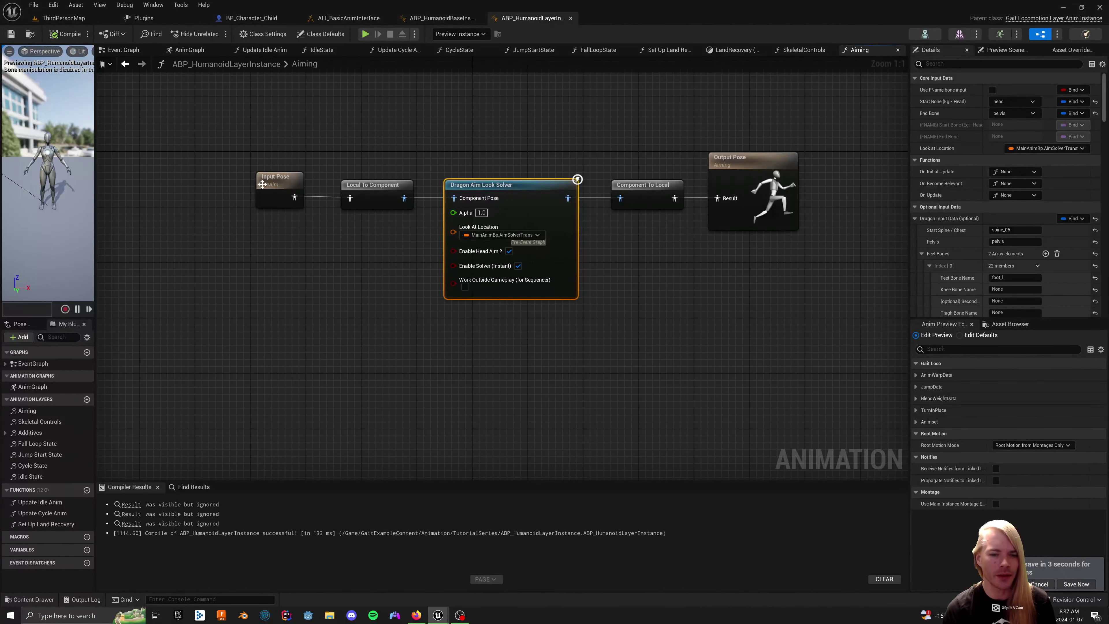
pyautogui.scroll(-8, 968, 267)
pyautogui.scroll(-2, 969, 260)
pyautogui.click(604, 329)
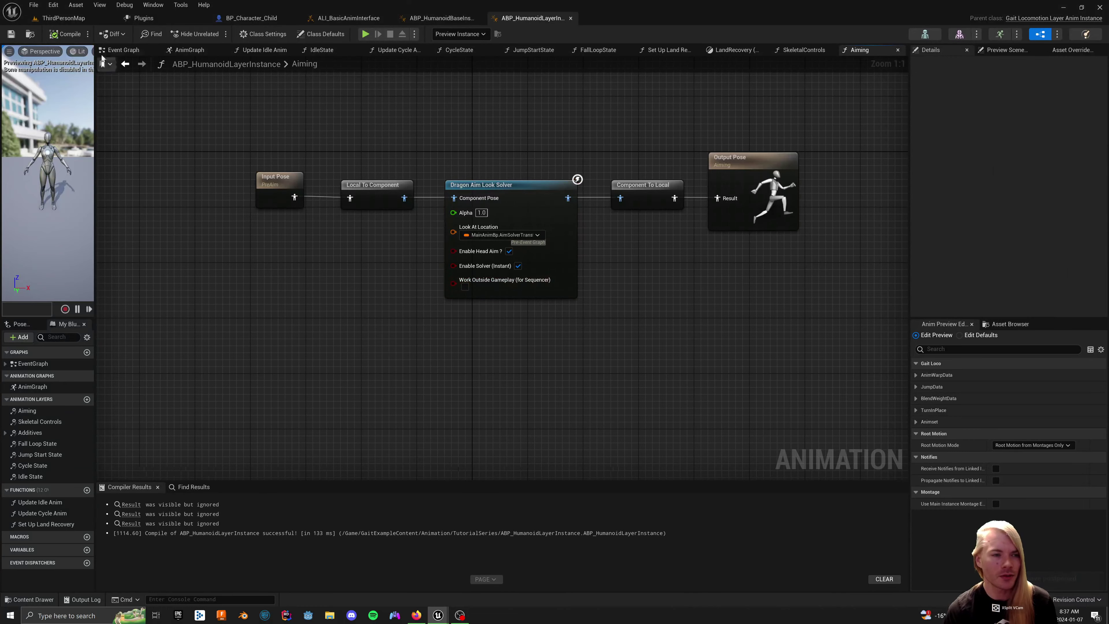
# Play-test the character's aiming in ThirdPersonMap and stop the session
pyautogui.click(63, 18)
pyautogui.click(213, 34)
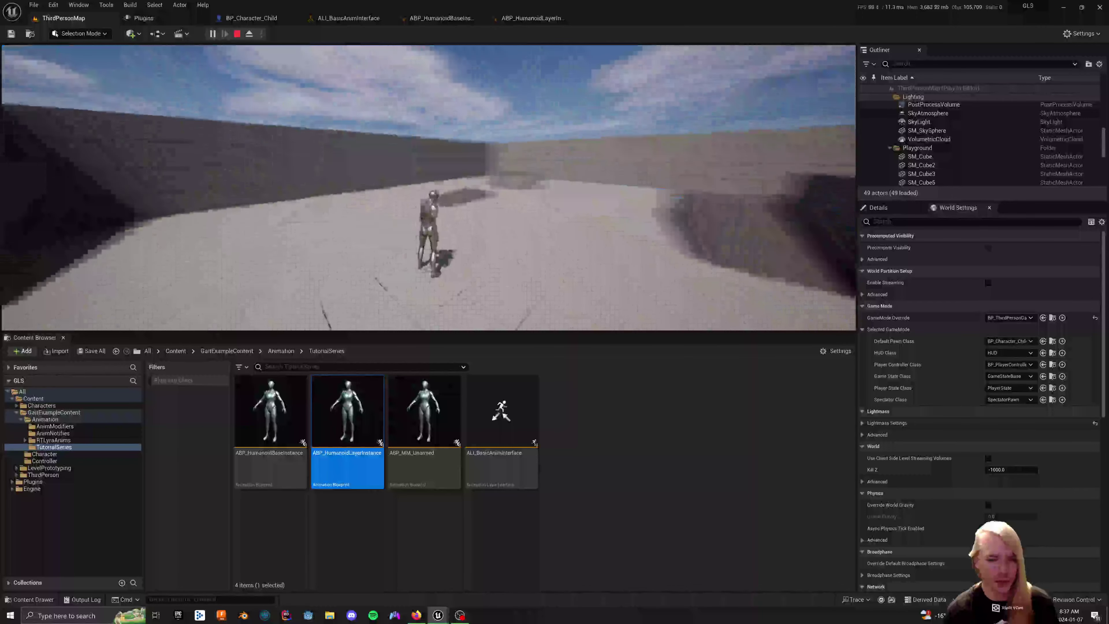
pyautogui.press('Escape')
# Set the Gait Anim component's Gait Rotation Type to Rotate to Velocity in BP_Character_Child
pyautogui.click(251, 18)
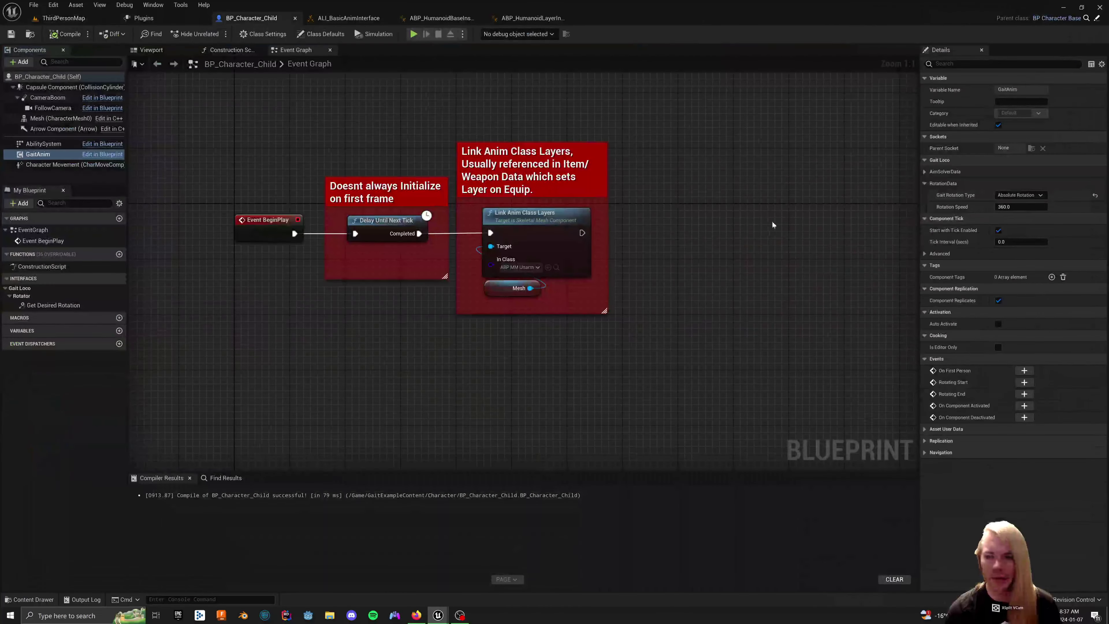
pyautogui.click(1020, 195)
pyautogui.click(1016, 210)
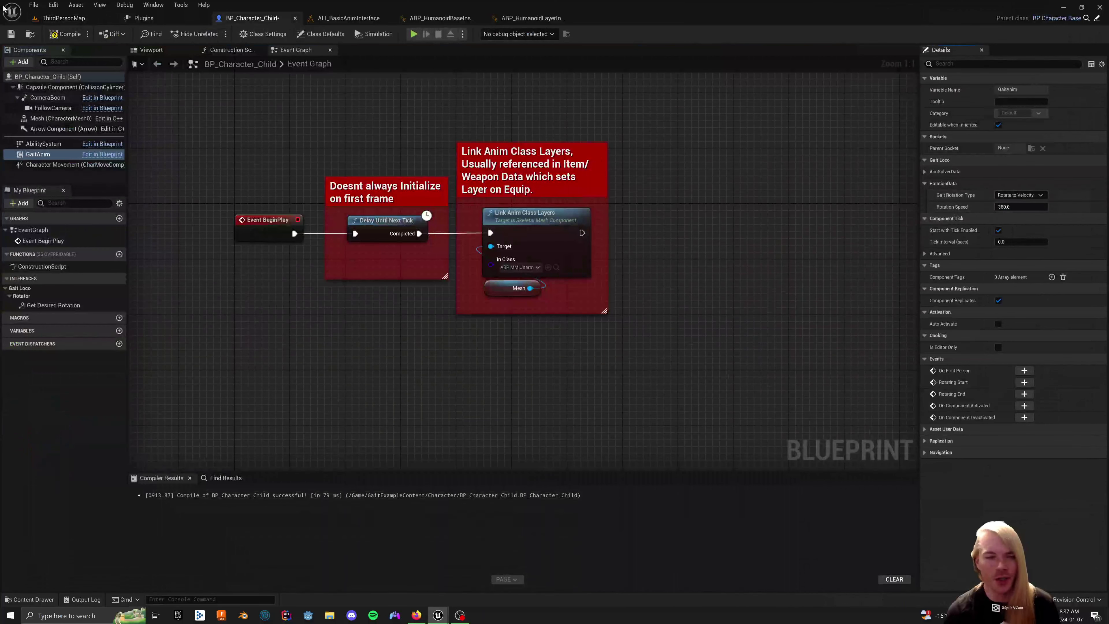
# Play-test ThirdPersonMap in an enlarged viewport, looking around and running forward to check the character's aiming, and stop the session
pyautogui.click(65, 20)
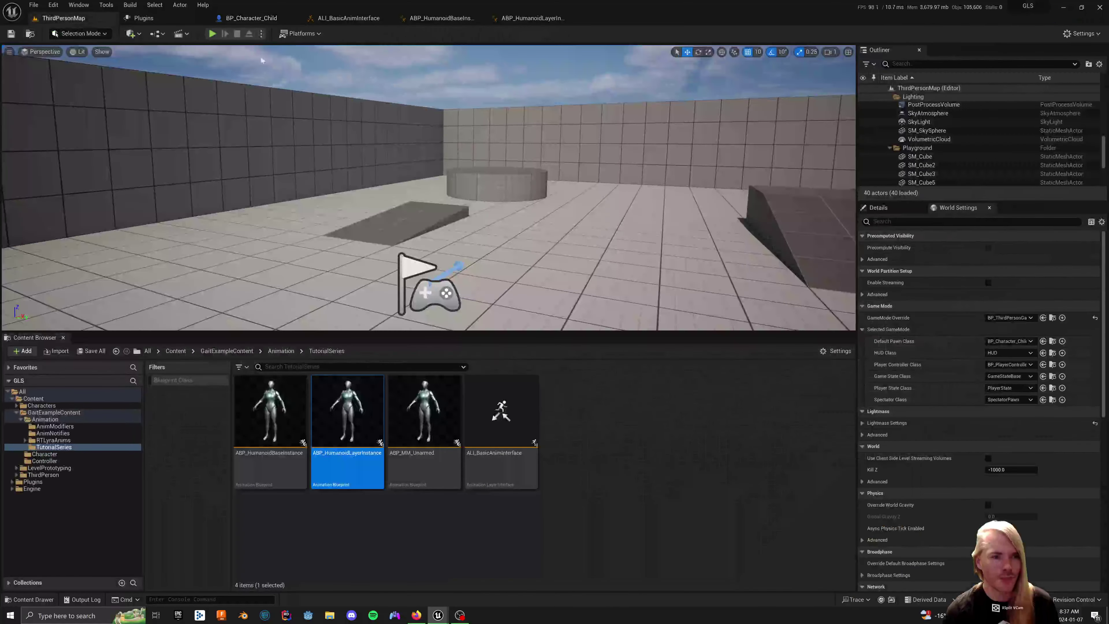
pyautogui.click(212, 34)
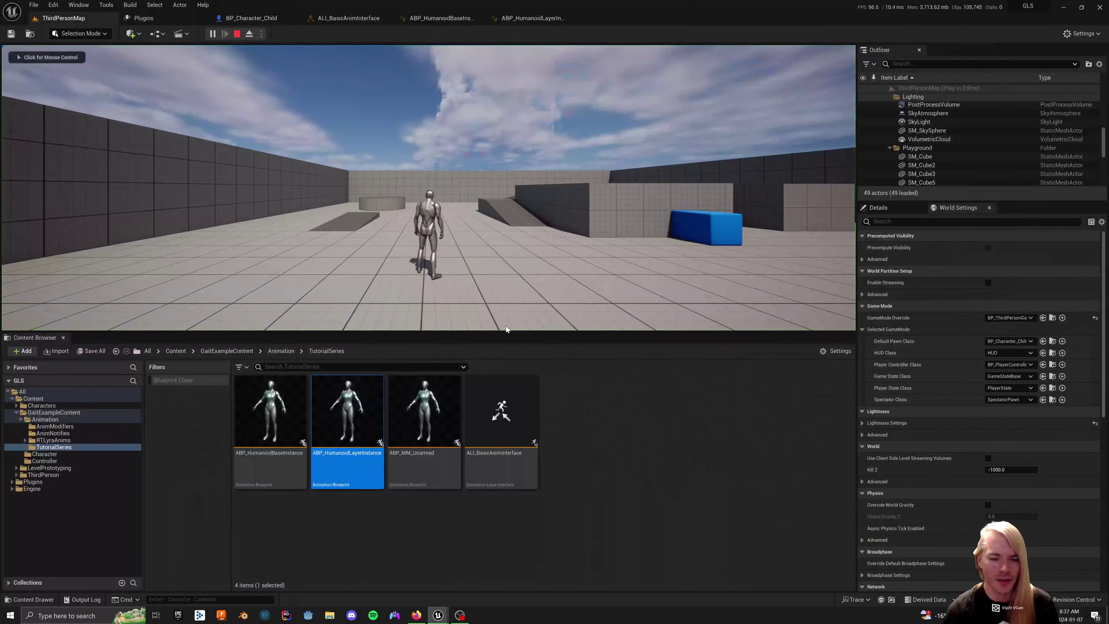
pyautogui.moveTo(500, 331); pyautogui.dragTo(501, 463)
pyautogui.click(500, 437)
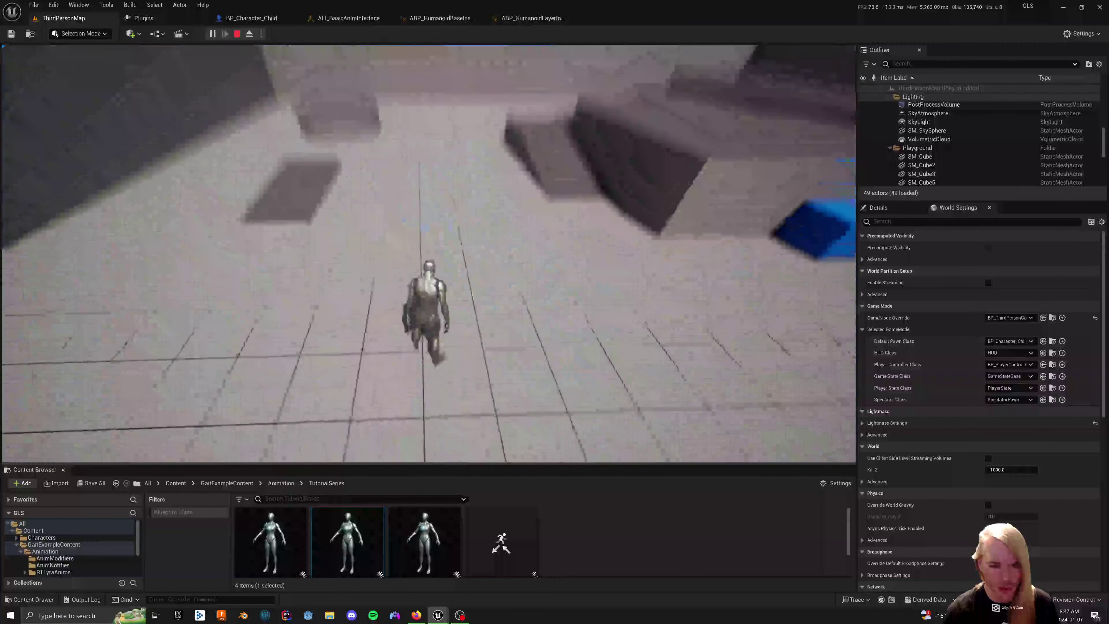
pyautogui.press('w')
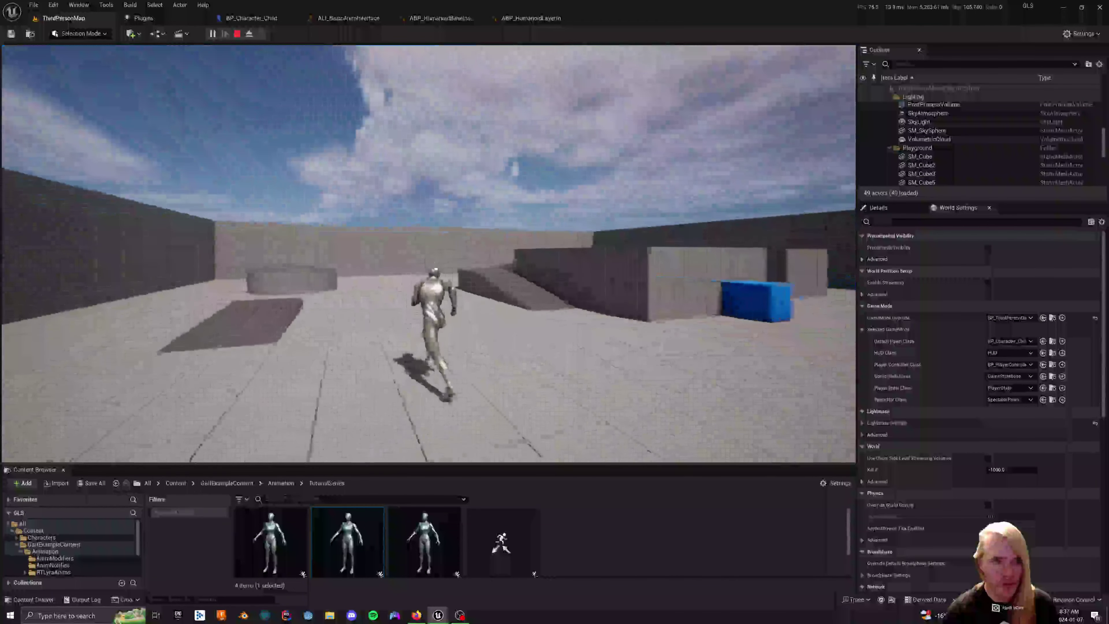
pyautogui.press('Escape')
# Configure play for 2 players with the net mode Play As Listen Server, and start the multiplayer session
pyautogui.click(262, 34)
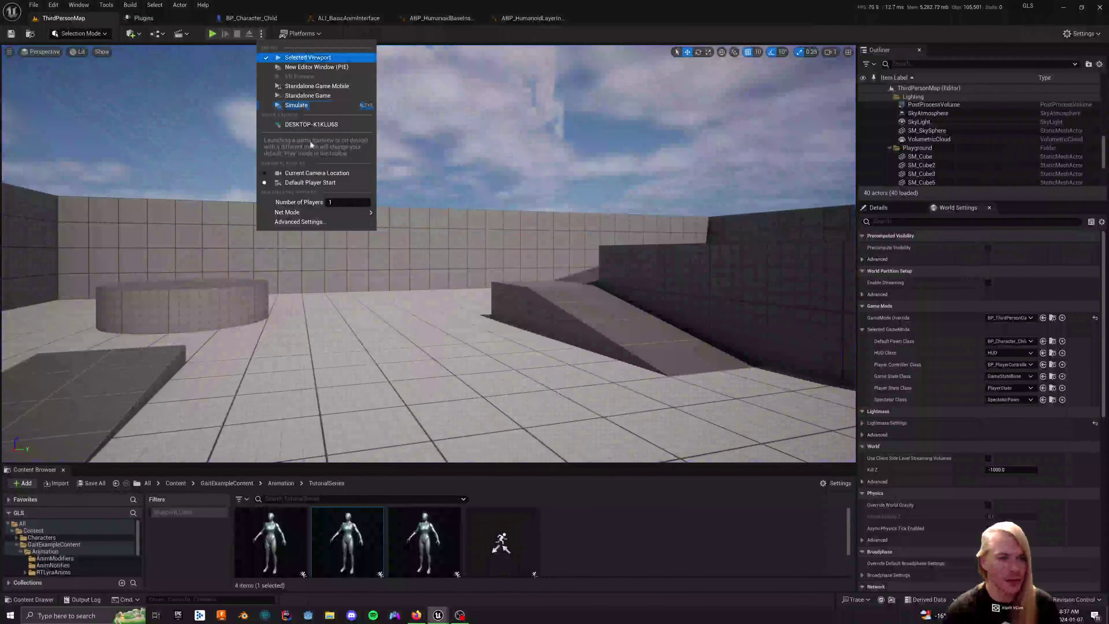
pyautogui.moveTo(324, 212)
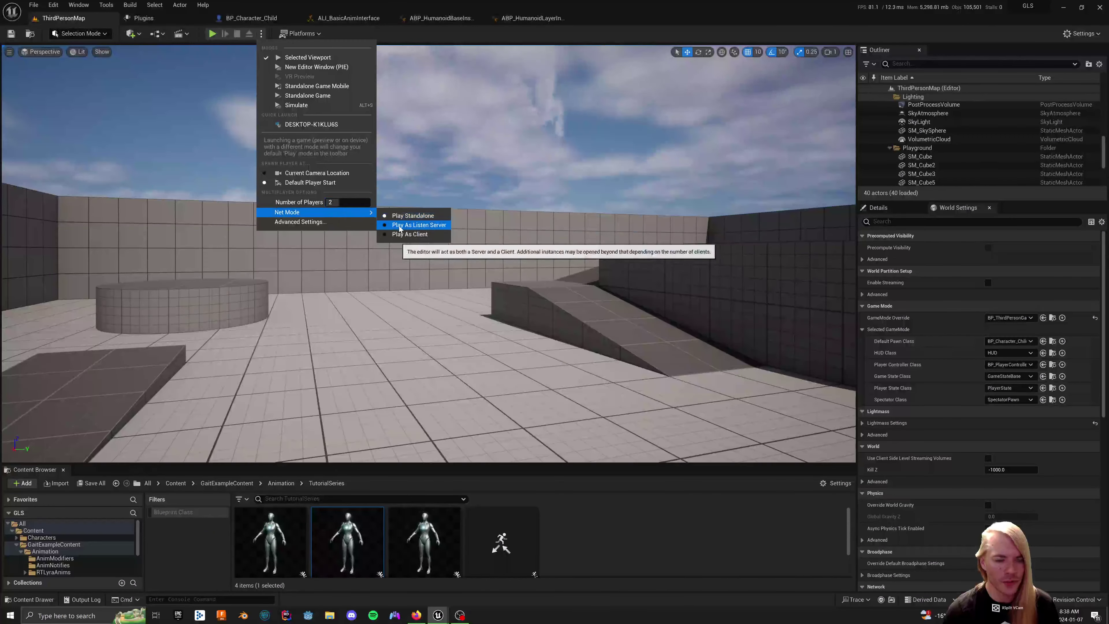
pyautogui.click(417, 225)
pyautogui.click(213, 33)
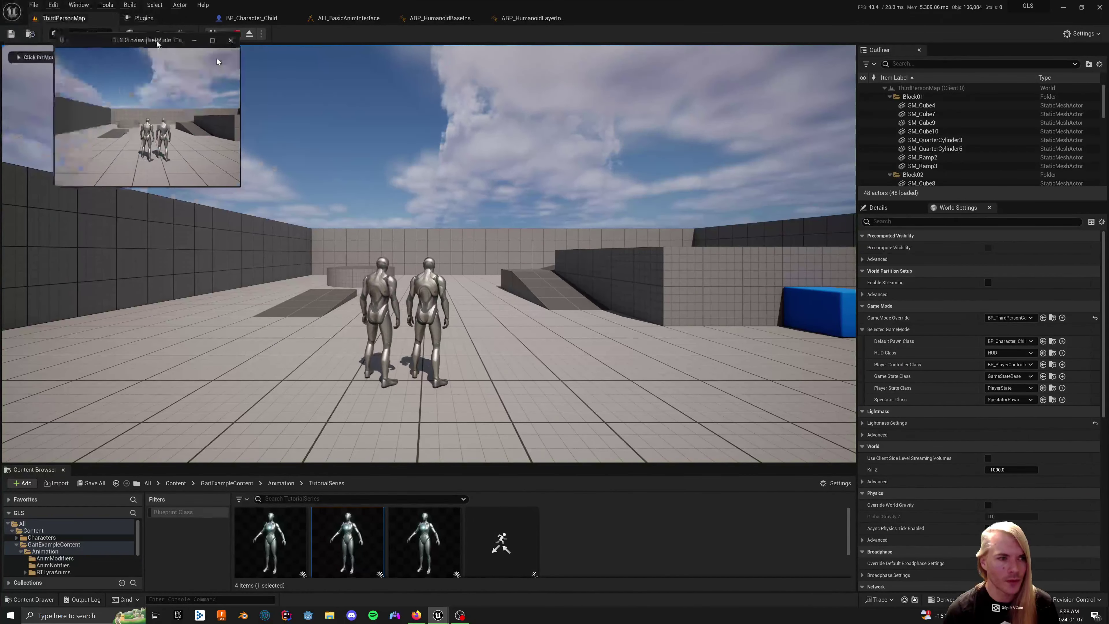
# Arrange the Client 1 preview window and the level editor side by side, each filling half of the screen
pyautogui.press('super+Right')
pyautogui.click(344, 160)
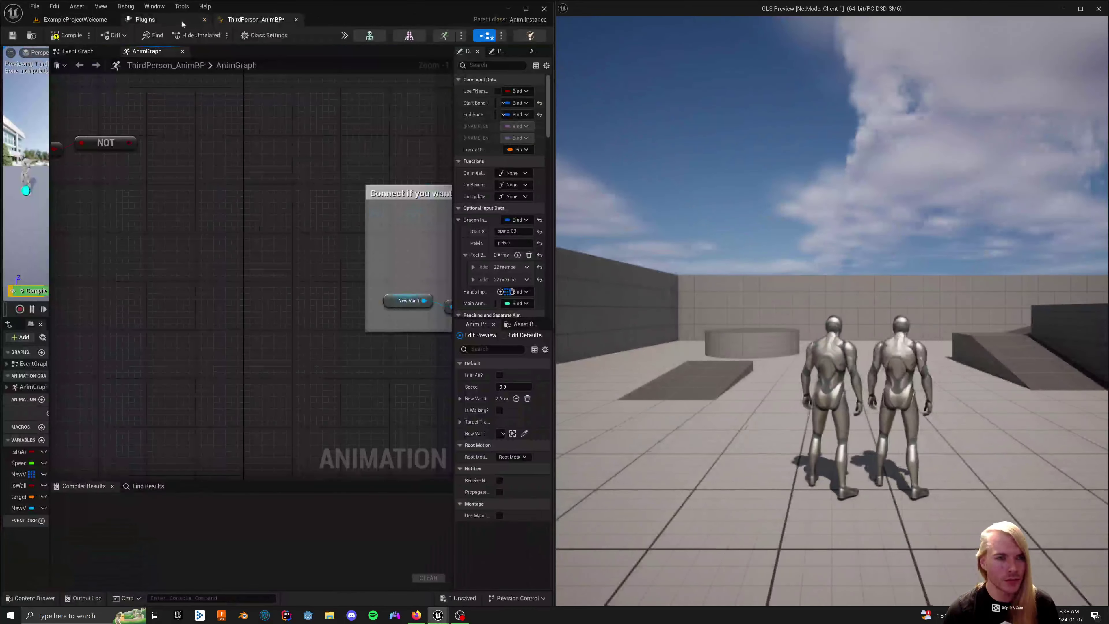
pyautogui.hotkey('alt', 'Tab')
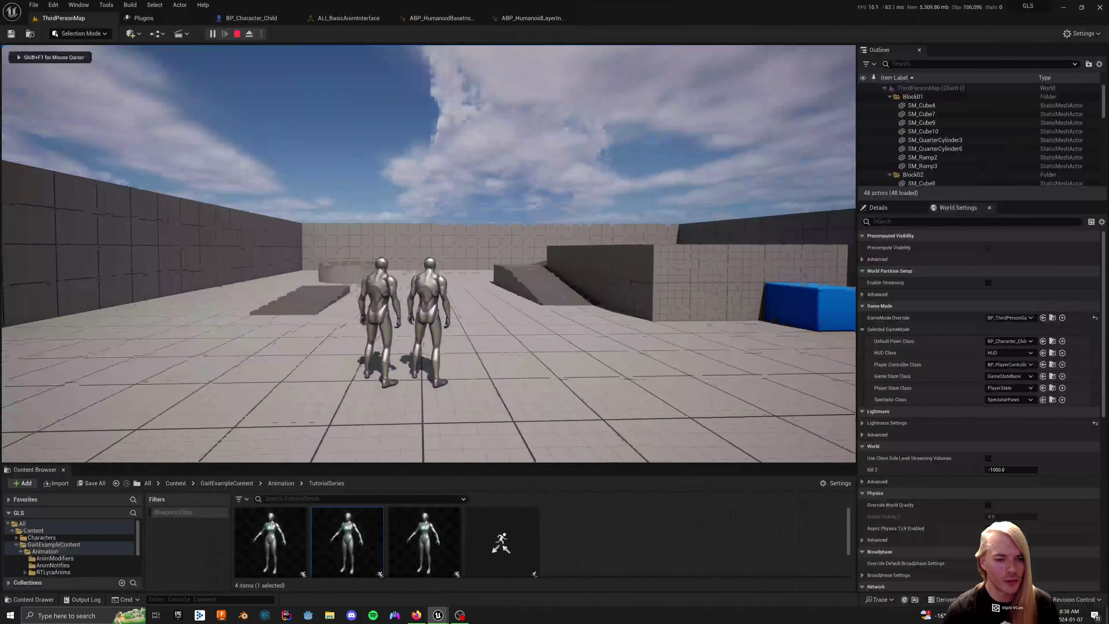
pyautogui.hotkey('alt', 'Tab')
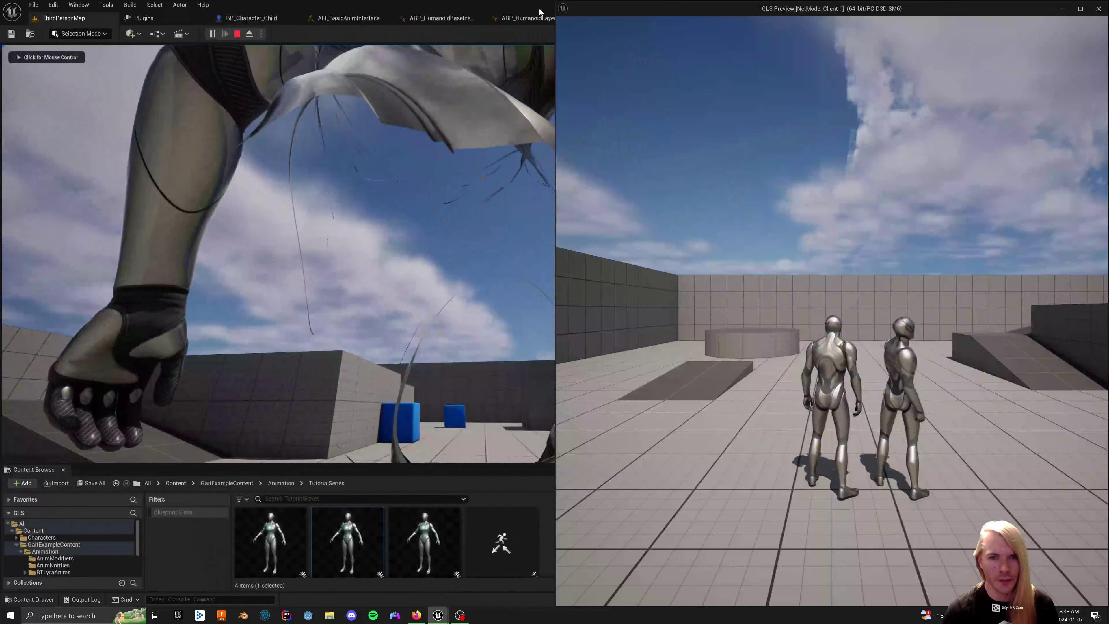
pyautogui.press('super+Left')
# Play-test the aiming in both the server viewport and the client window, and stop the multiplayer session
pyautogui.click(305, 208)
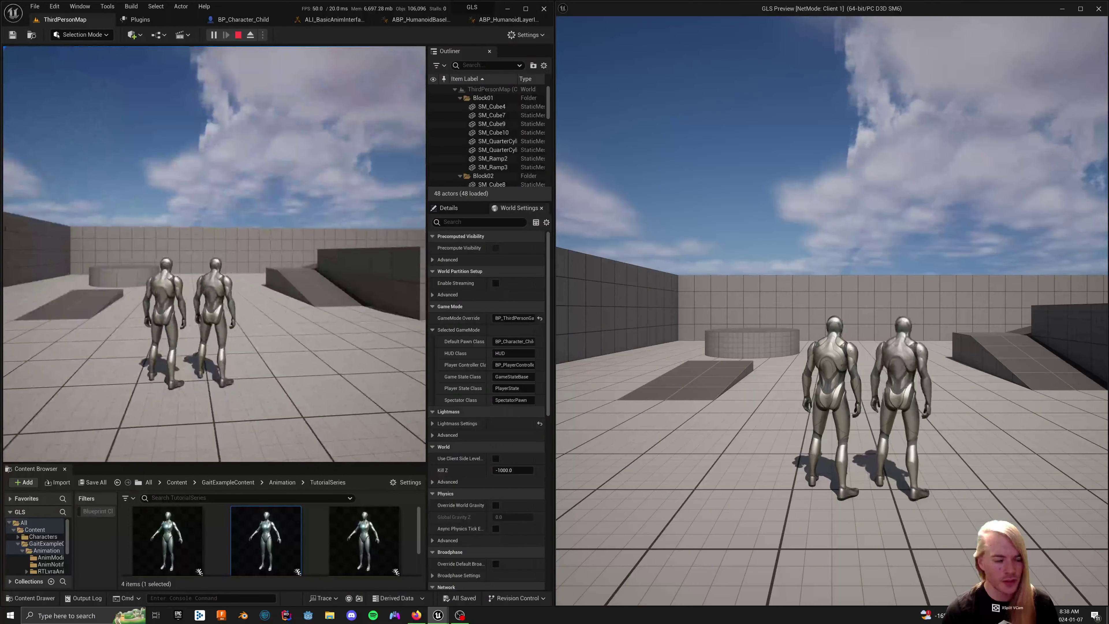
pyautogui.hotkey('shift', 'F1')
pyautogui.click(825, 260)
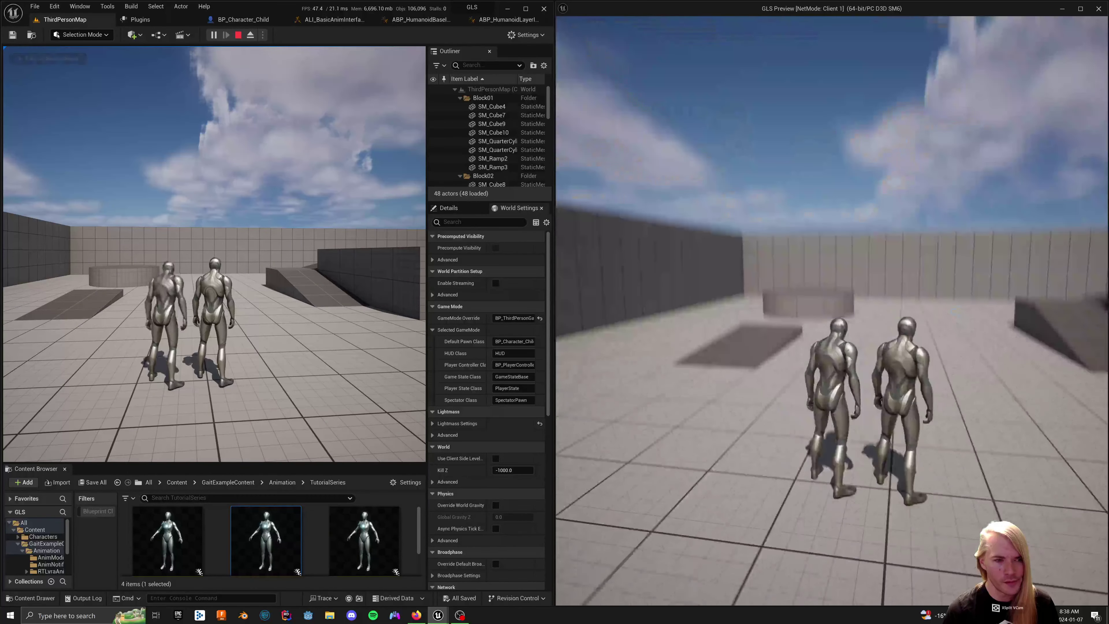
pyautogui.press('Escape')
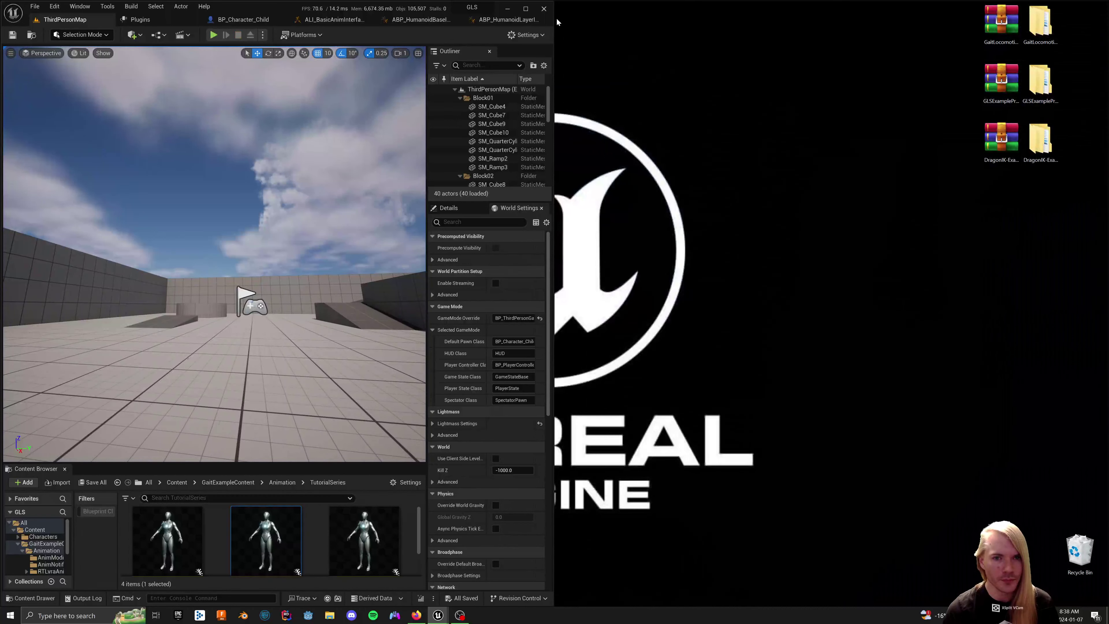
# Bring the minimized editor window back and maximize it to the full screen
pyautogui.click(508, 8)
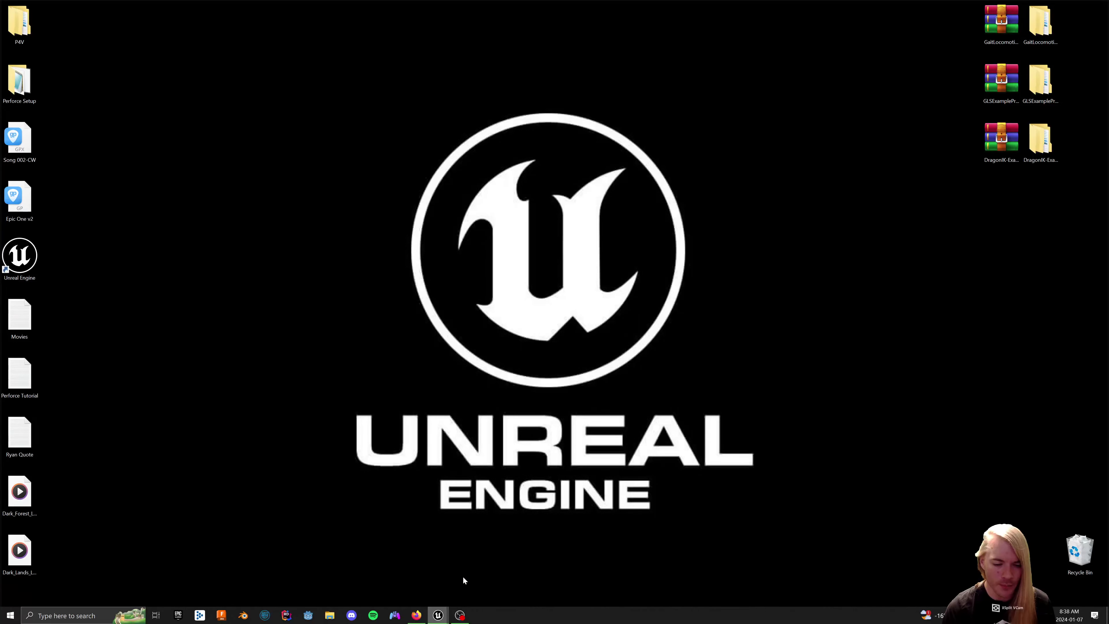
pyautogui.click(438, 615)
pyautogui.moveTo(542, 9); pyautogui.dragTo(580, 4)
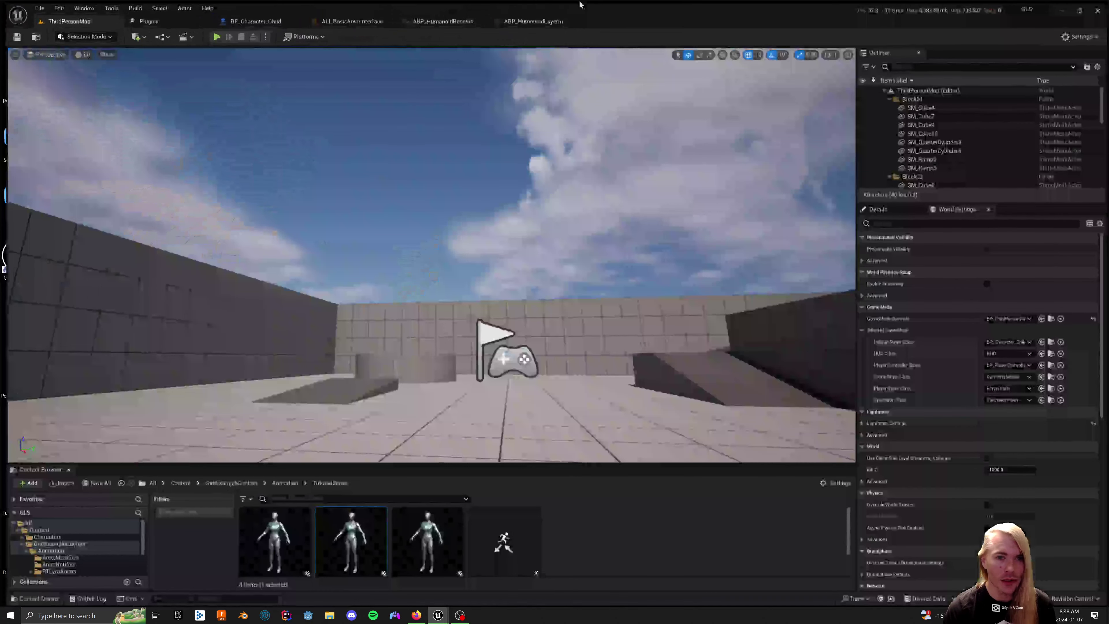
# Add two Float inputs to the PreAim input pose of the Aiming layer in ALI_BasicAnimInterface
pyautogui.click(369, 20)
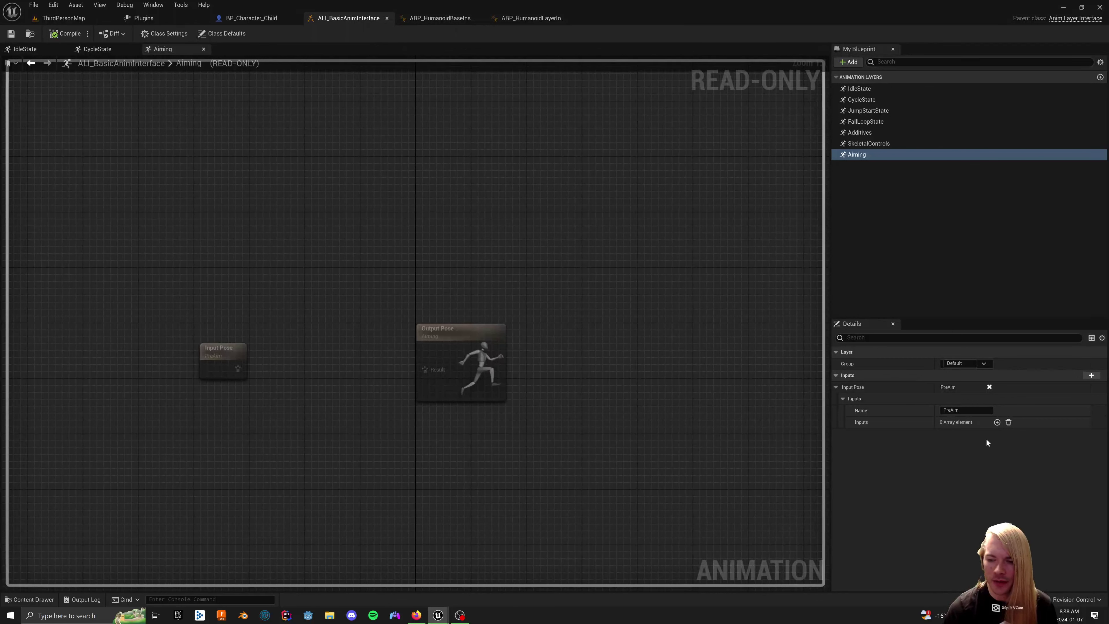
pyautogui.click(997, 422)
pyautogui.click(997, 422)
pyautogui.click(972, 435)
pyautogui.click(964, 325)
pyautogui.click(964, 447)
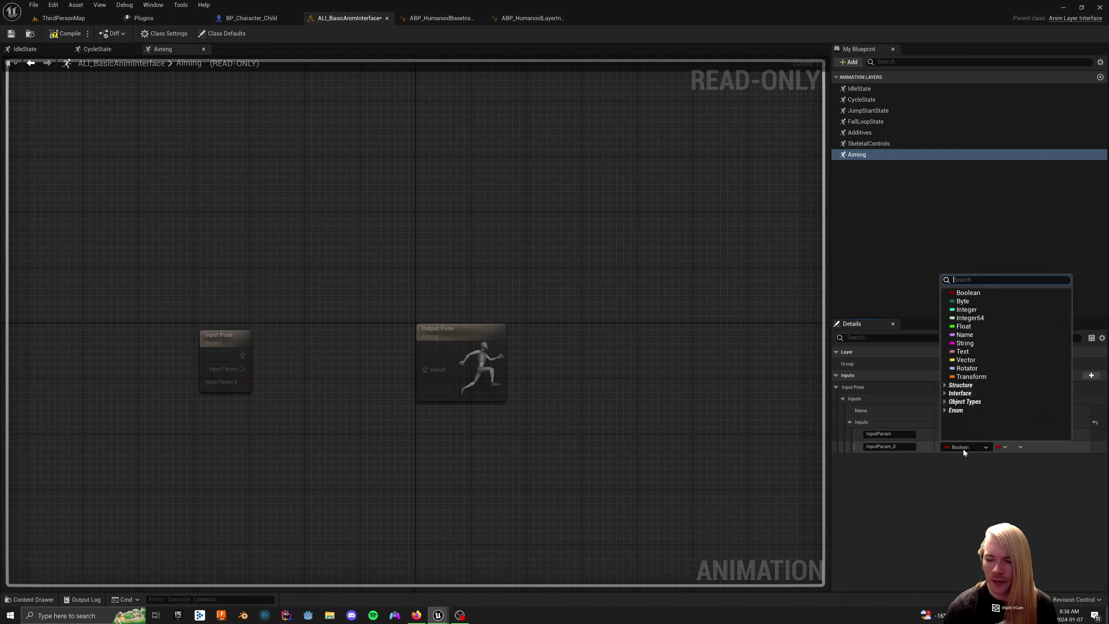
pyautogui.click(964, 326)
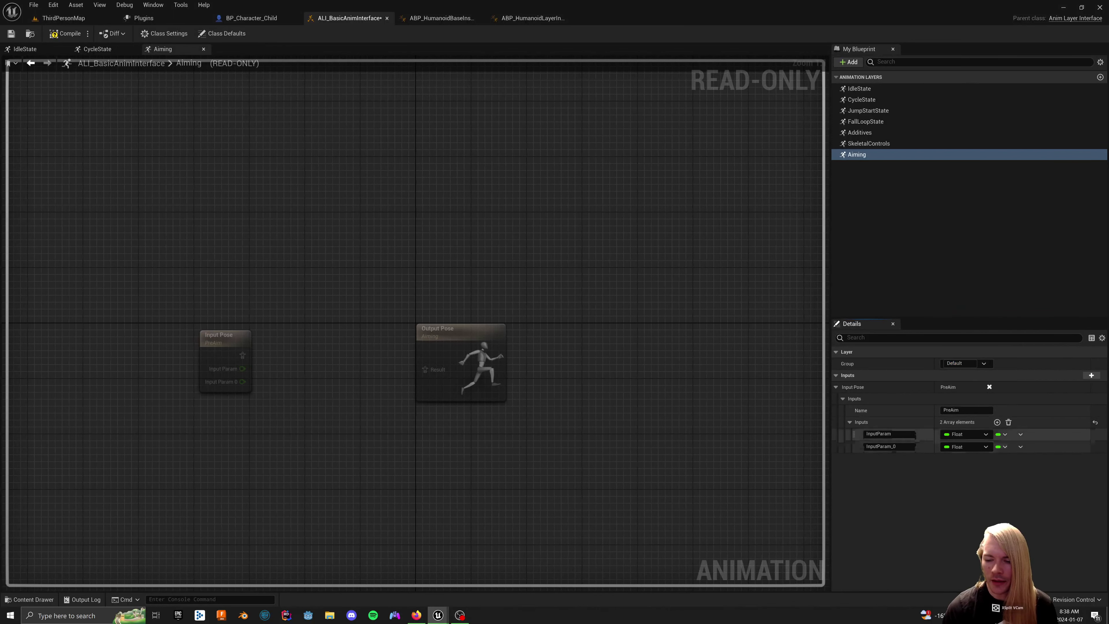
# Name the two PreAim inputs AimYaw and AimPitch, and compile the animation interface
pyautogui.write('AimYaw')
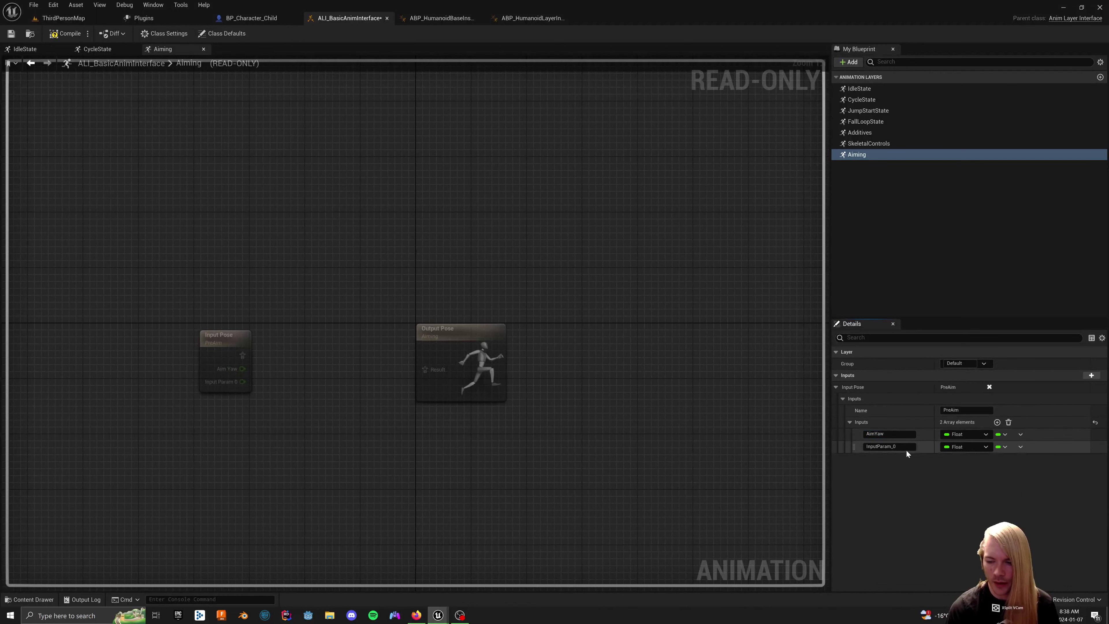
pyautogui.write('YimPitch')
pyautogui.press('Return')
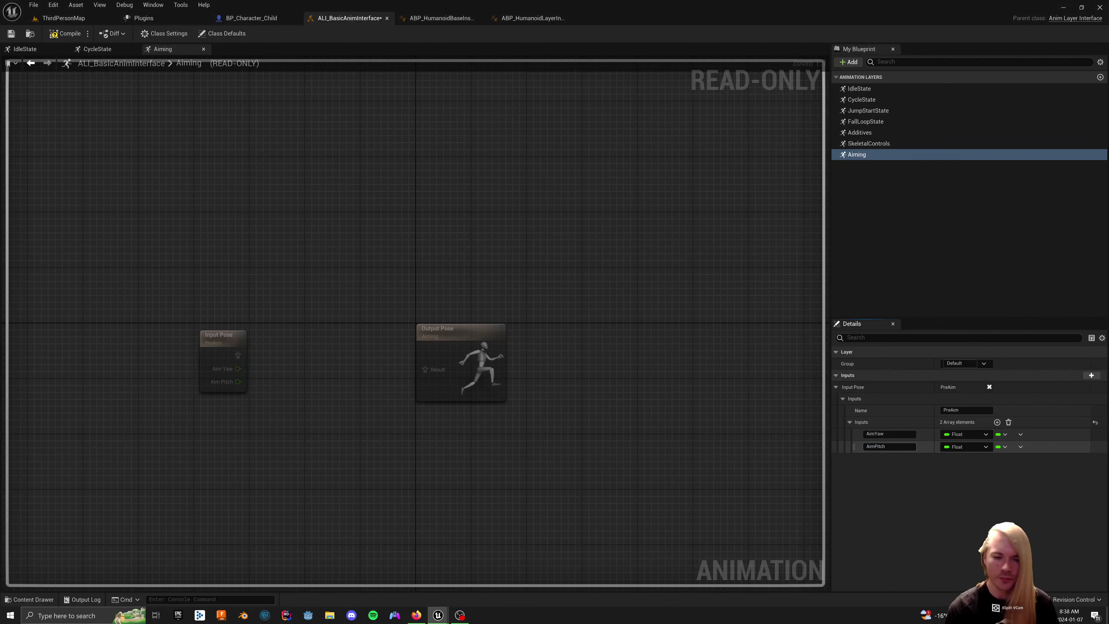
pyautogui.click(66, 34)
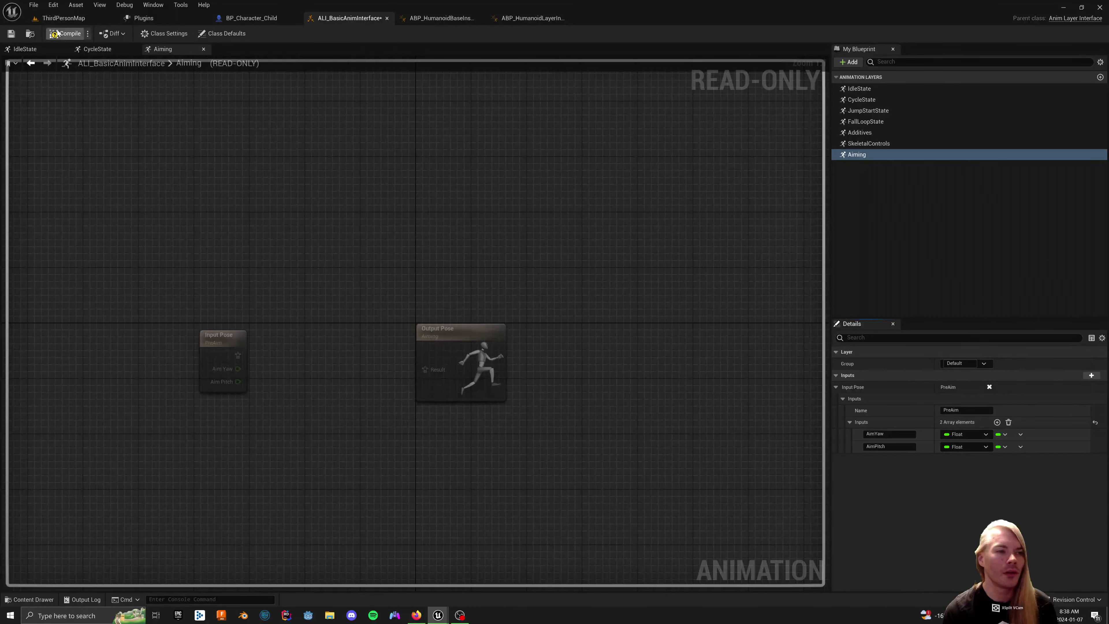
# Compile ABP_HumanoidBaseInstance and expose AimYaw and AimPitch as pins on the Aiming linked layer node
pyautogui.click(426, 23)
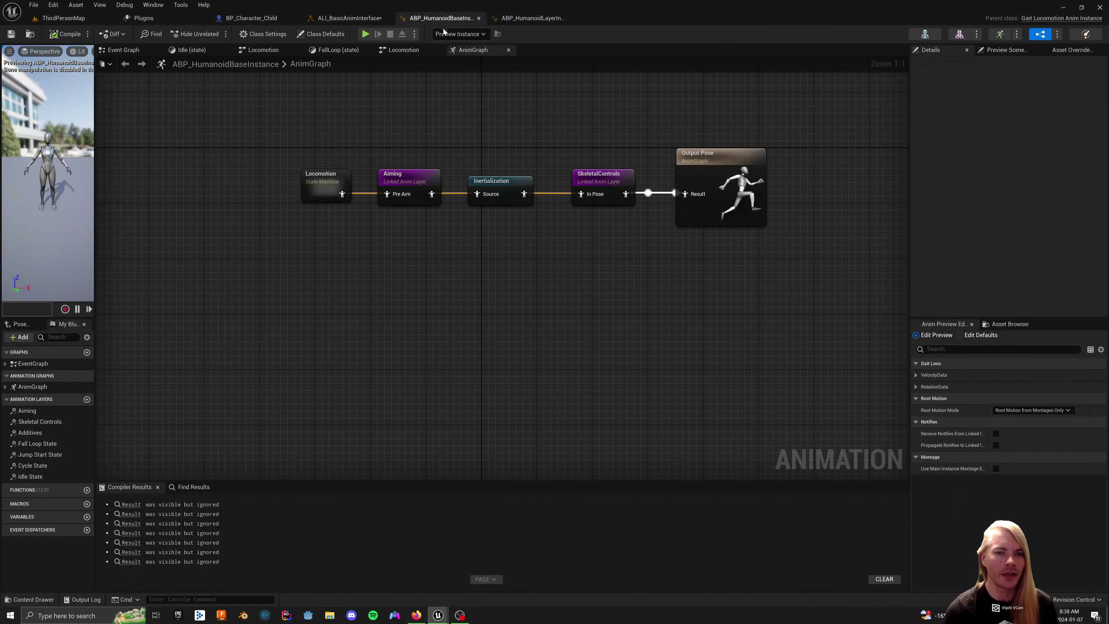
pyautogui.click(414, 175)
pyautogui.click(53, 38)
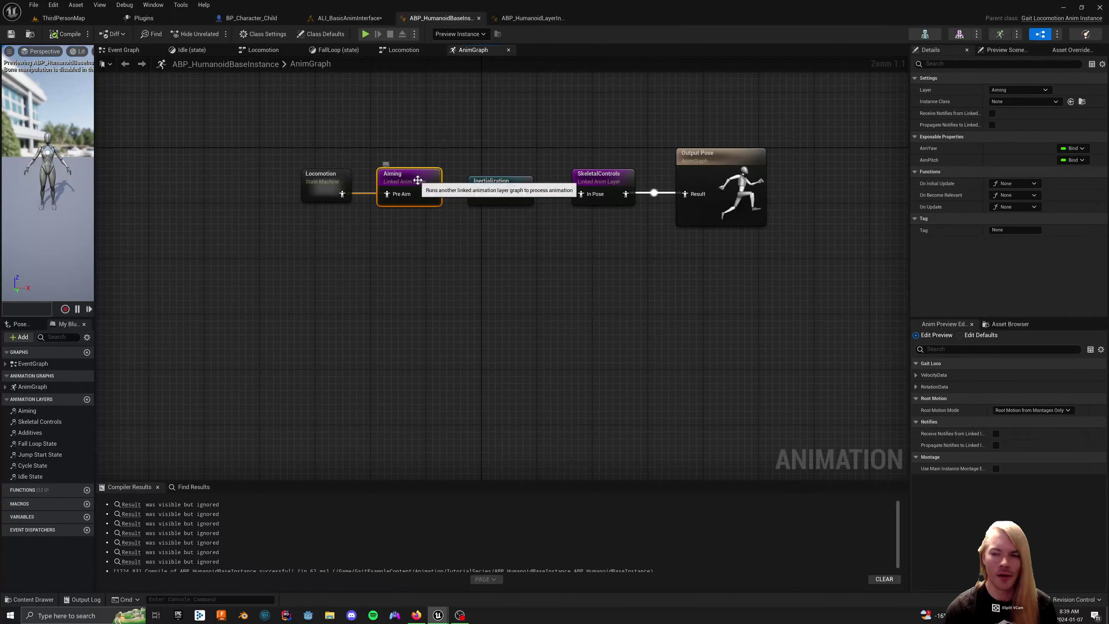
pyautogui.click(1074, 149)
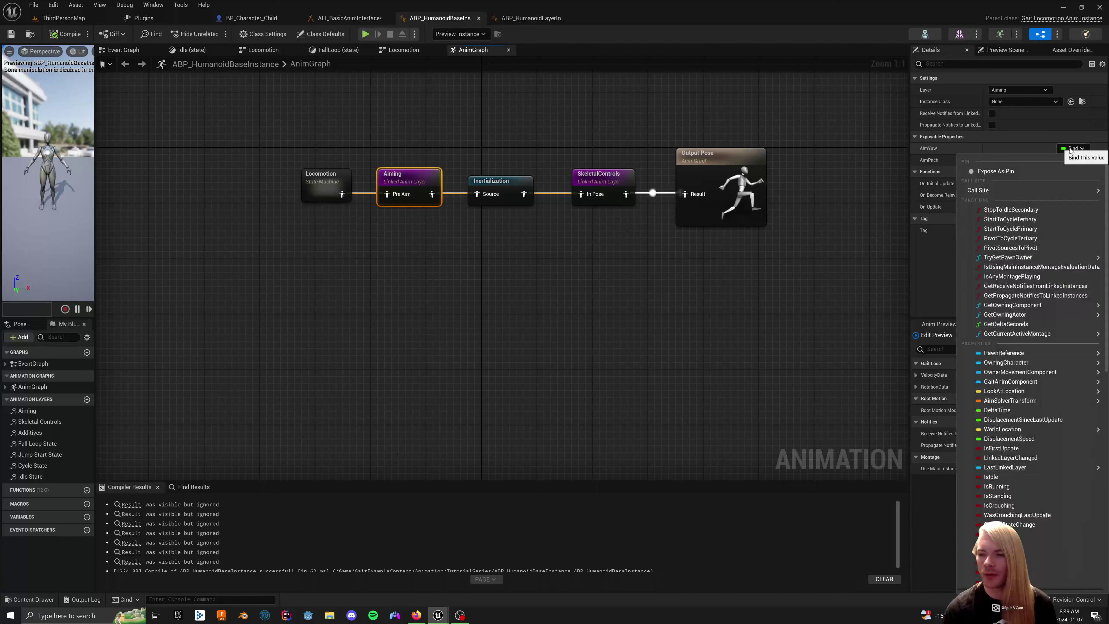
pyautogui.click(1066, 171)
pyautogui.click(1073, 160)
pyautogui.click(1064, 183)
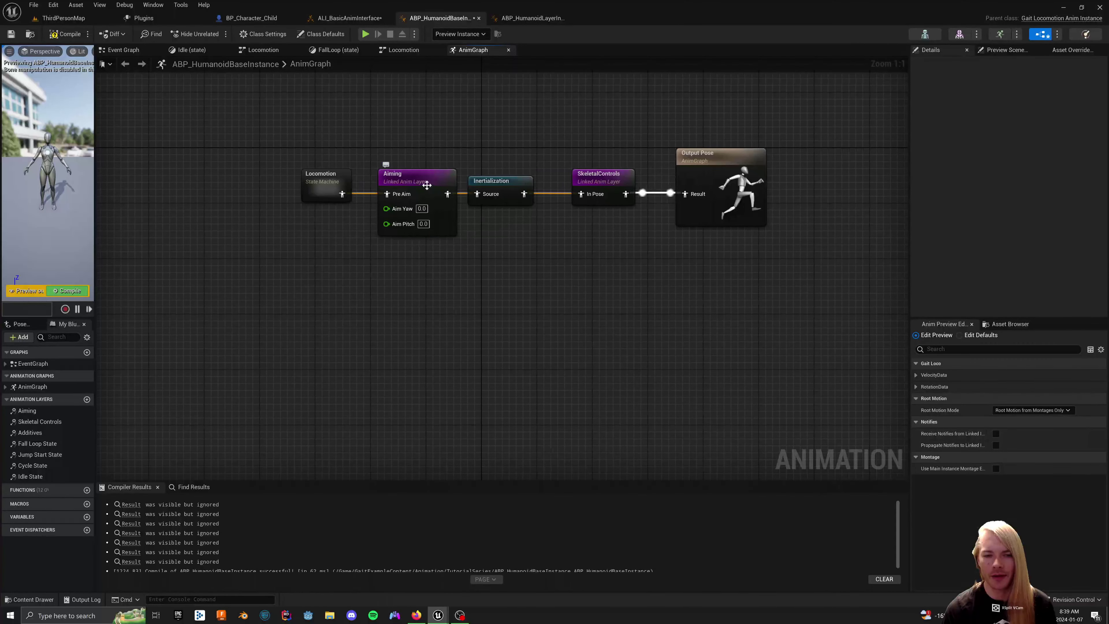
# Bind the Aiming node's Aim Yaw pin to the AimYaw property and its Aim Pitch pin to AimPitch
pyautogui.click(408, 231)
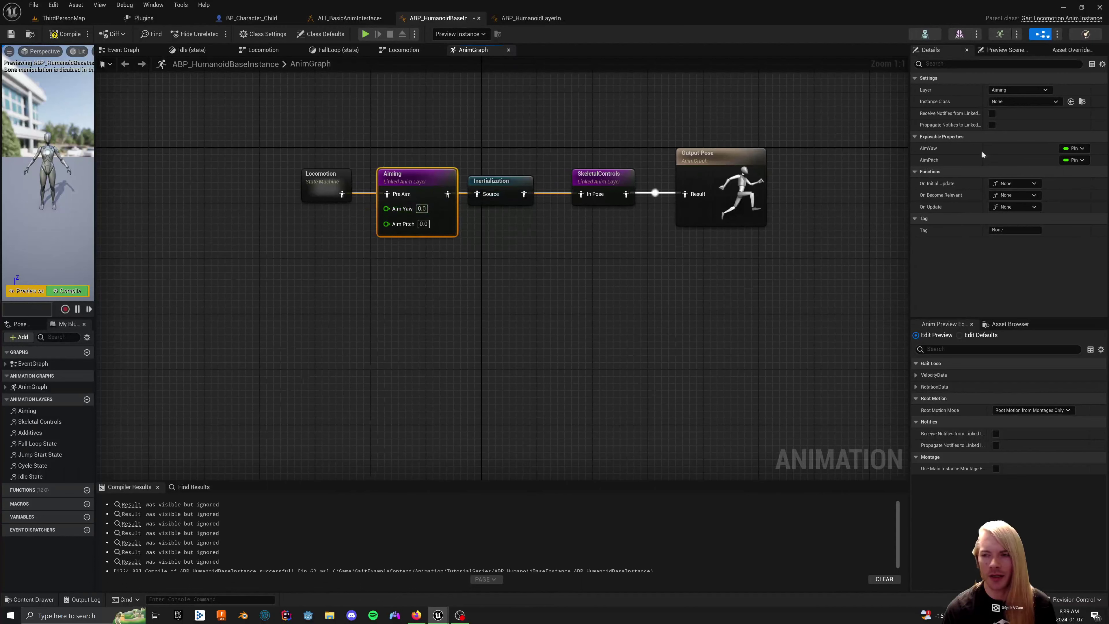
pyautogui.click(1074, 148)
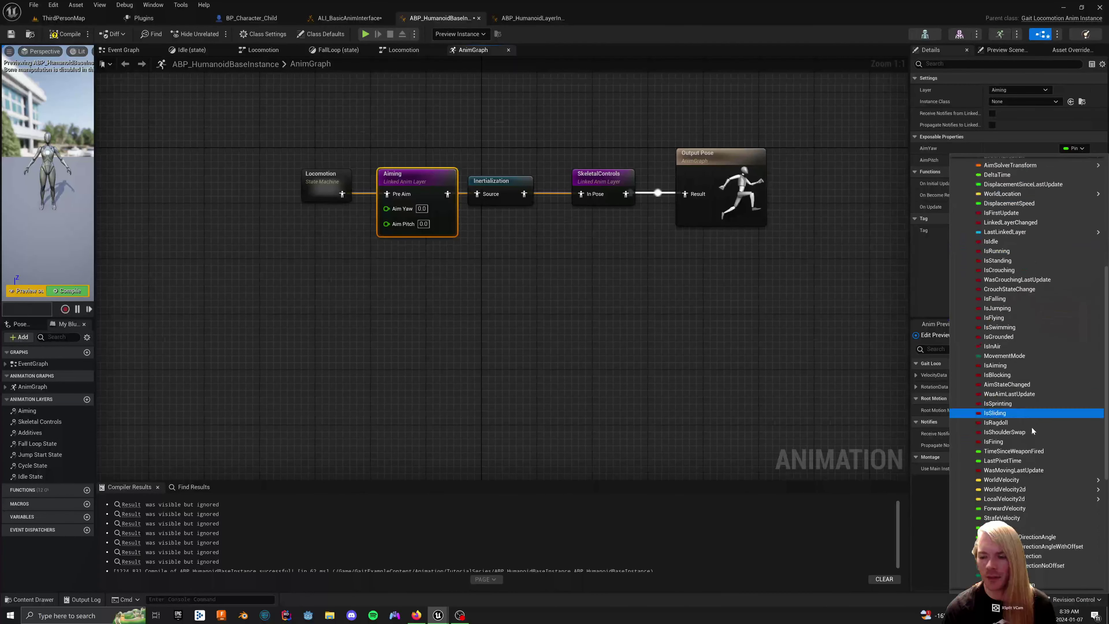
pyautogui.scroll(-10, 1018, 419)
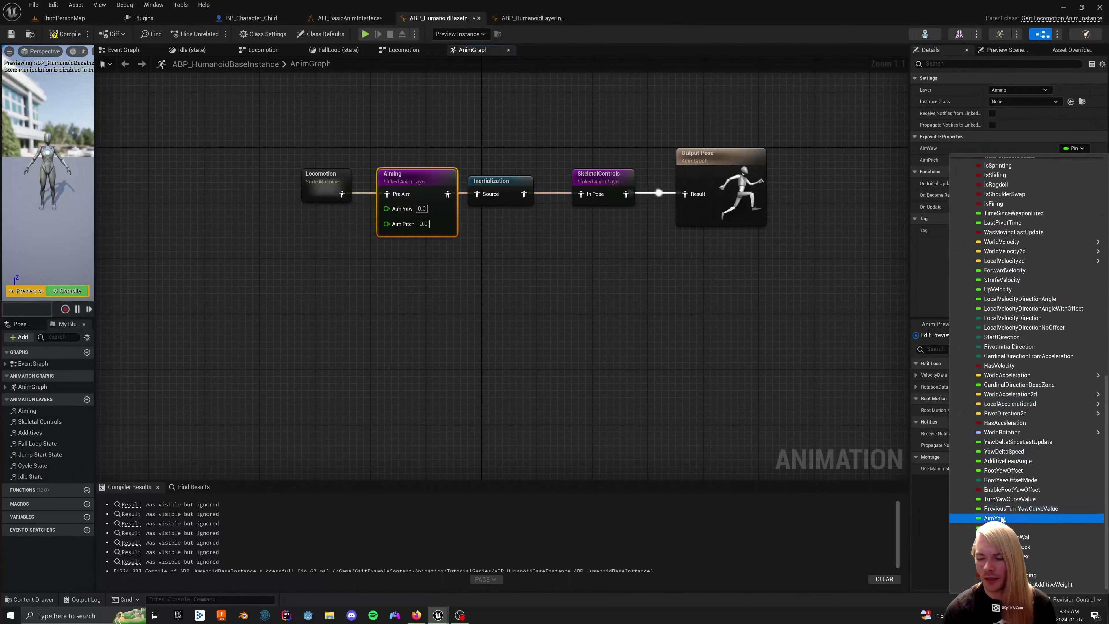
pyautogui.click(1004, 518)
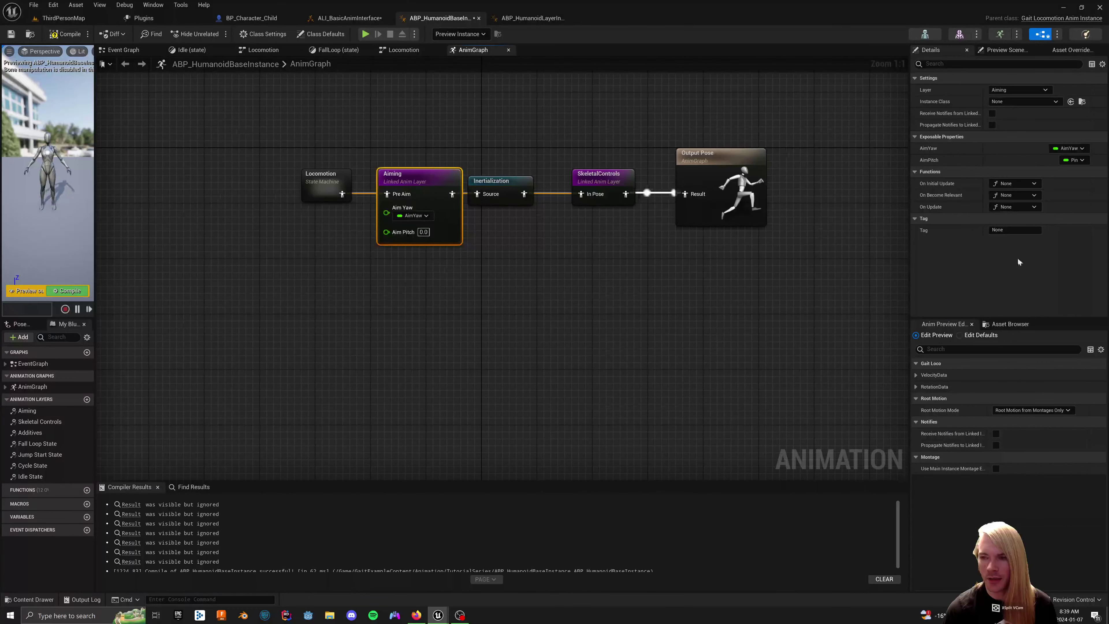
pyautogui.click(1074, 160)
pyautogui.scroll(-10, 1022, 437)
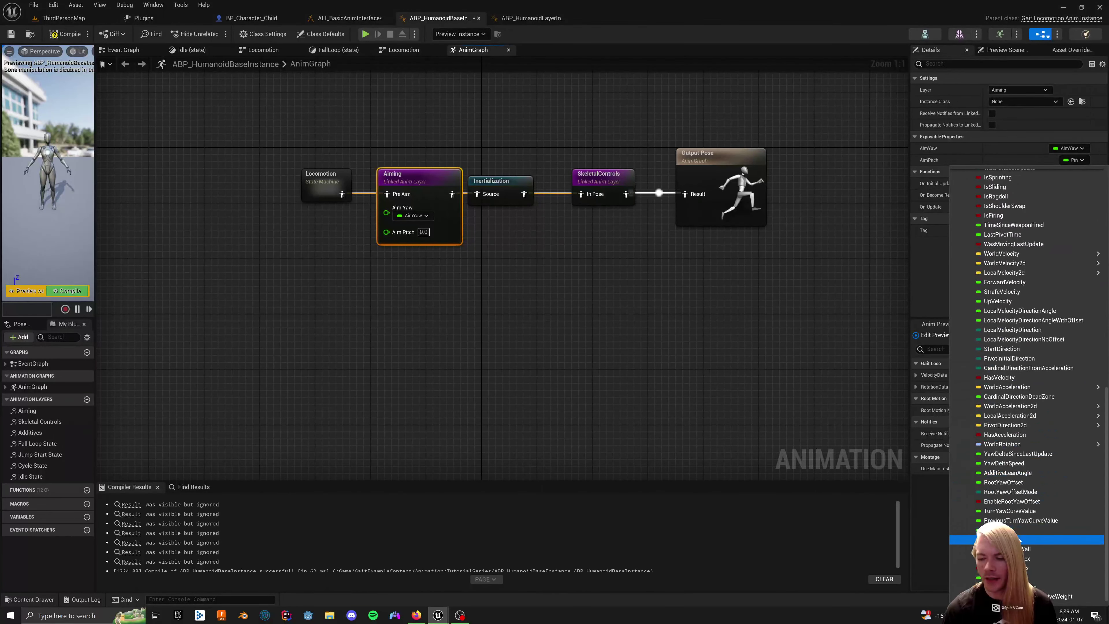
pyautogui.click(1005, 539)
# Move the Locomotion and Aiming nodes together away from the Inertialization node to space out the graph
pyautogui.click(561, 283)
pyautogui.moveTo(419, 266); pyautogui.dragTo(294, 174)
pyautogui.click(408, 319)
pyautogui.moveTo(420, 307); pyautogui.dragTo(393, 160)
pyautogui.click(324, 84)
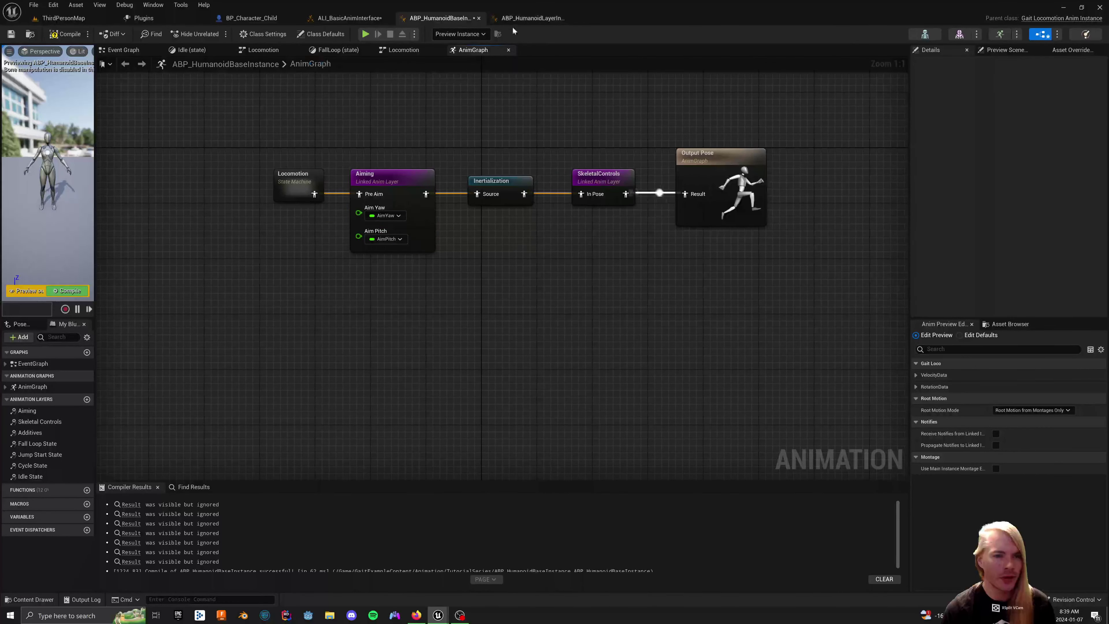
# Check the Aim Yaw and Aim Pitch outputs on the Aiming layer's Input Pose node in ABP_HumanoidLayerInstance
pyautogui.click(531, 18)
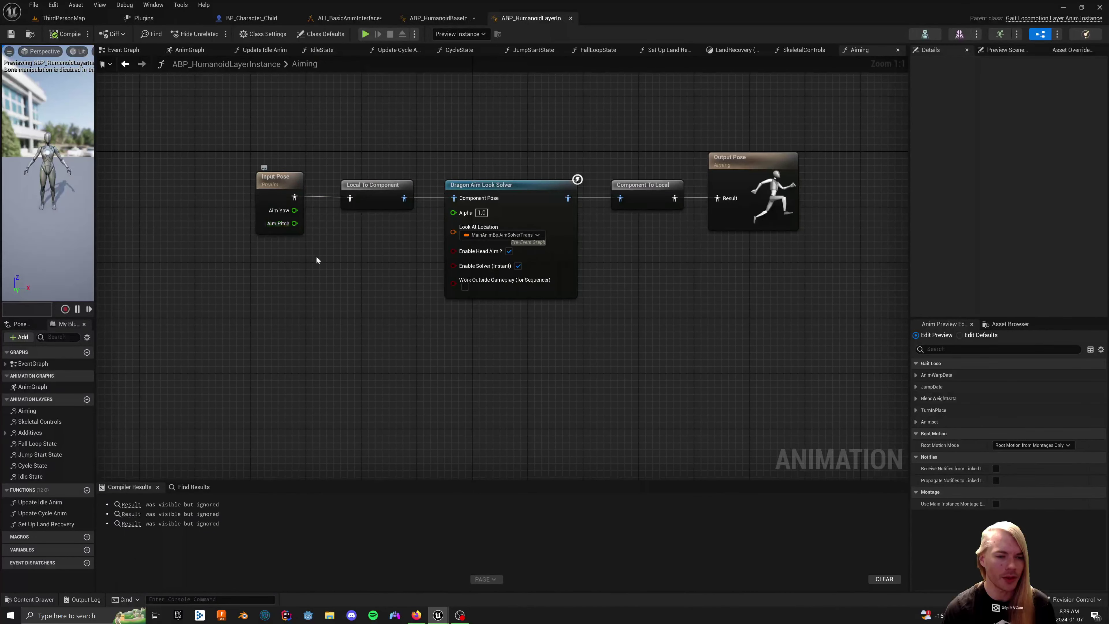
pyautogui.click(280, 179)
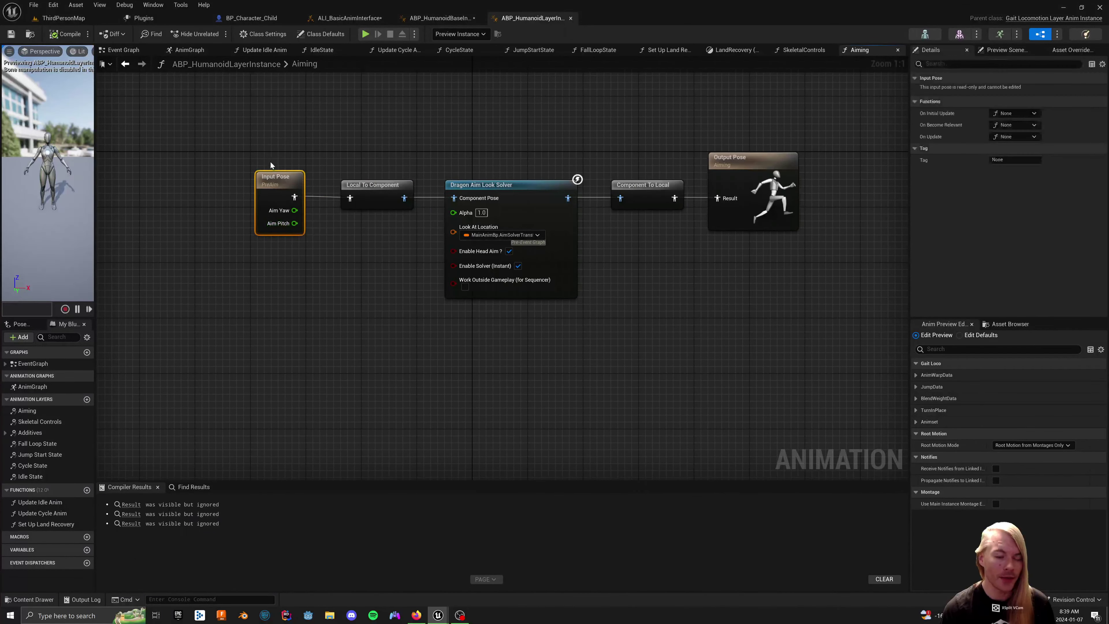
pyautogui.click(320, 280)
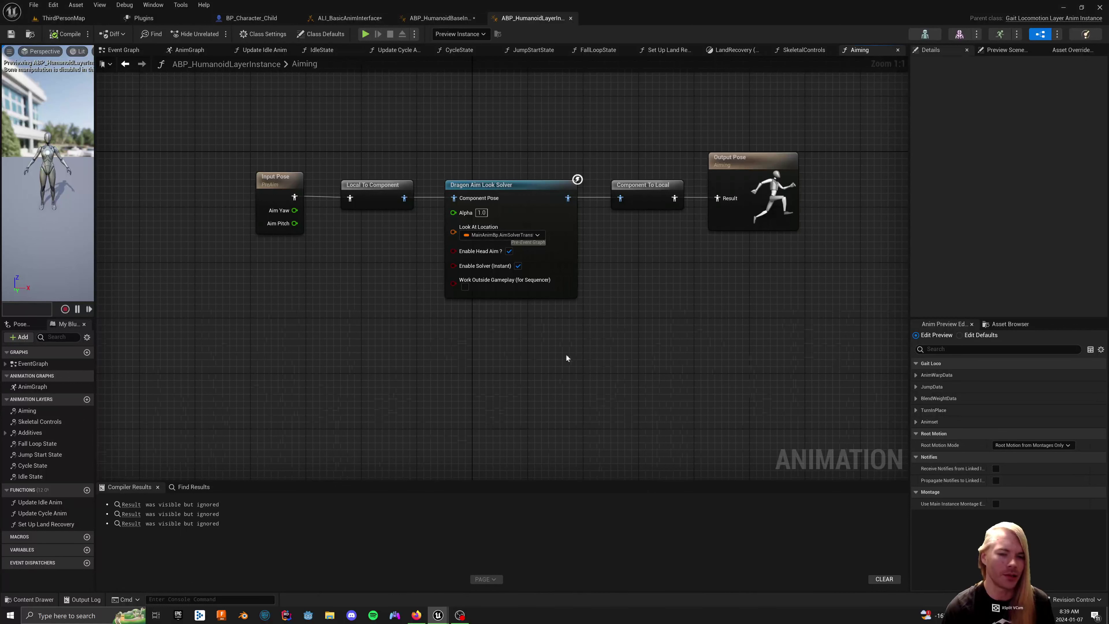
# Review the Dragon Aim Look Solver node's settings and its Look At Location binding in the Aiming layer
pyautogui.moveTo(571, 345); pyautogui.dragTo(540, 251)
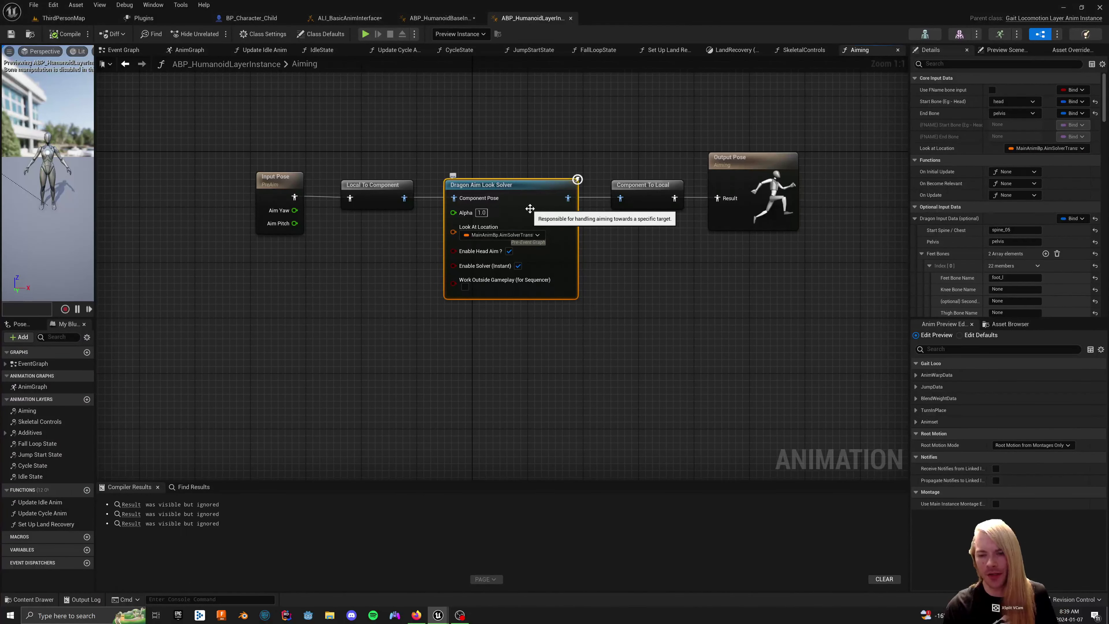
pyautogui.scroll(-8, 981, 186)
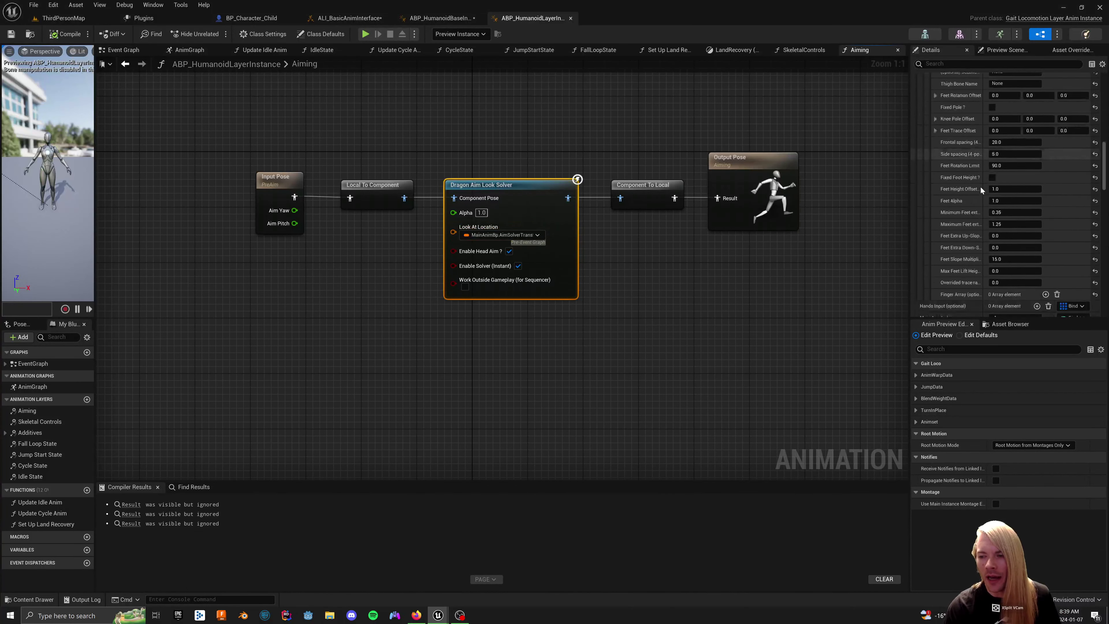
pyautogui.scroll(-10, 980, 186)
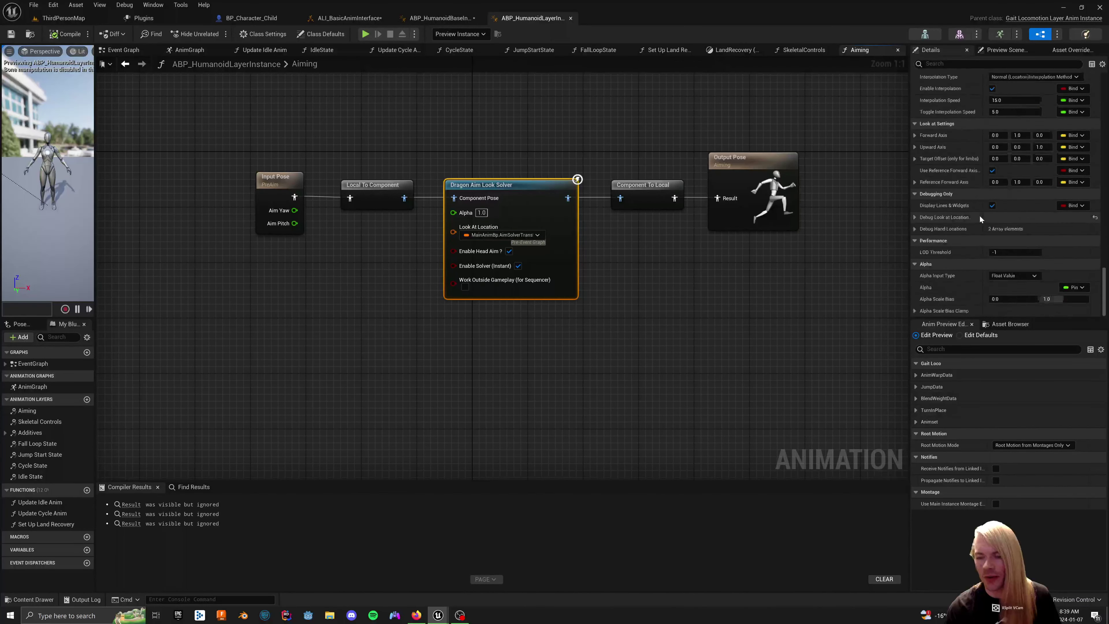
pyautogui.scroll(8, 979, 215)
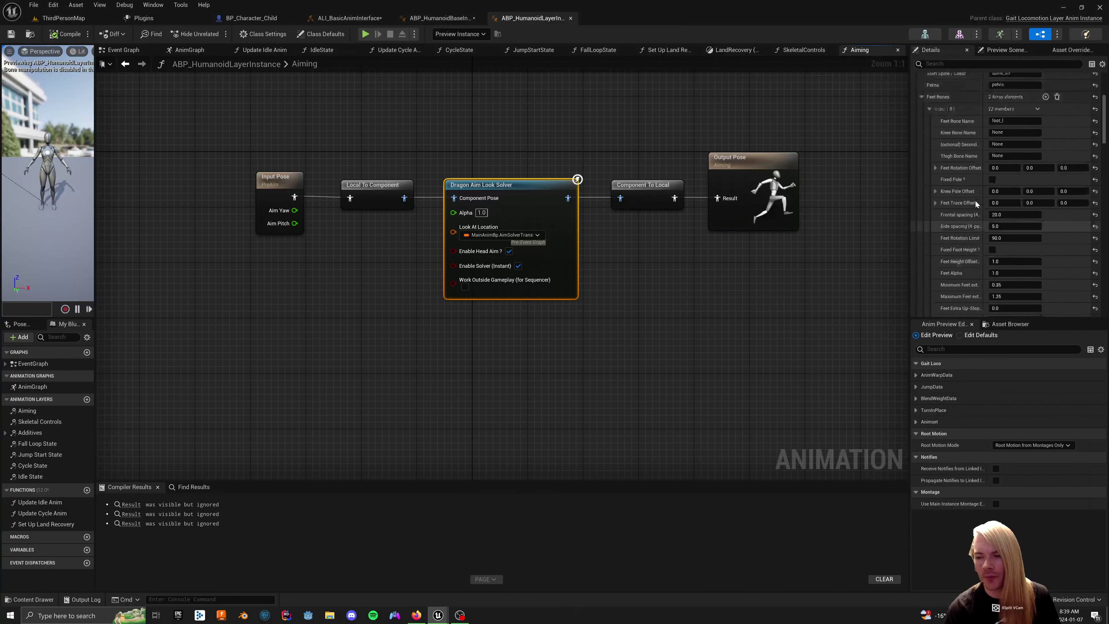
pyautogui.scroll(5, 975, 201)
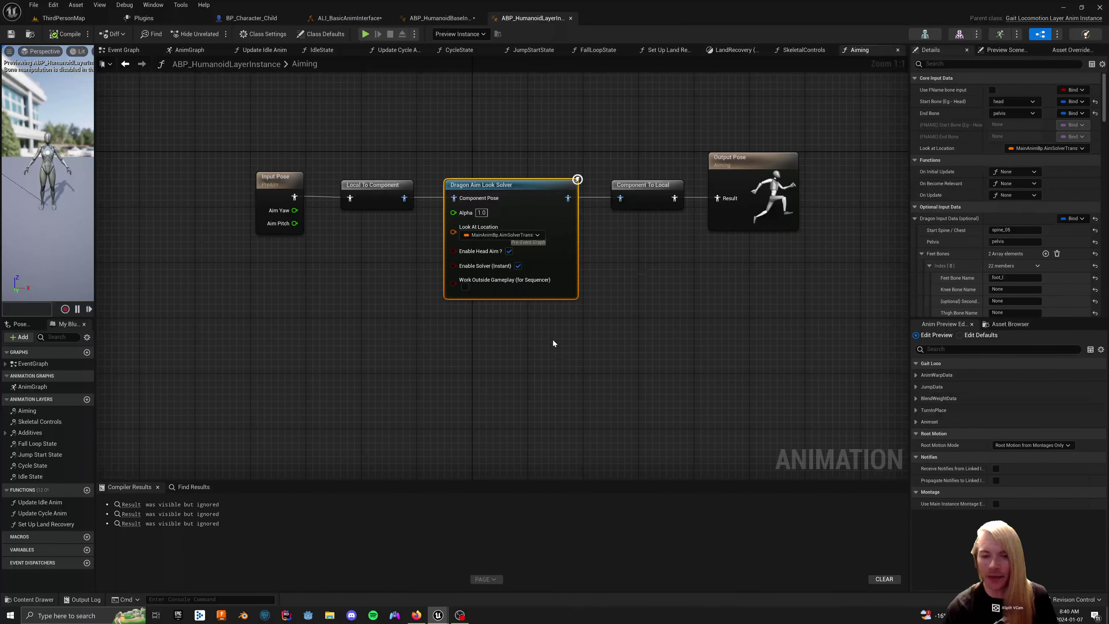
pyautogui.click(551, 352)
pyautogui.moveTo(571, 353)
pyautogui.mouseDown()
pyautogui.moveTo(490, 179)
pyautogui.moveTo(572, 356)
pyautogui.mouseUp()
pyautogui.click(541, 212)
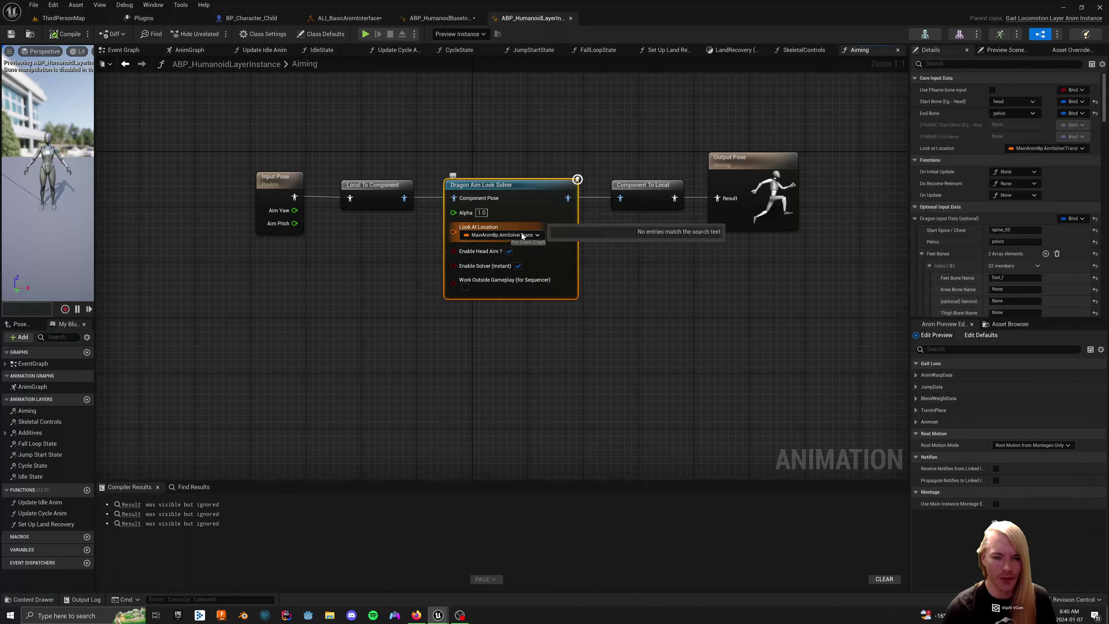
pyautogui.click(572, 352)
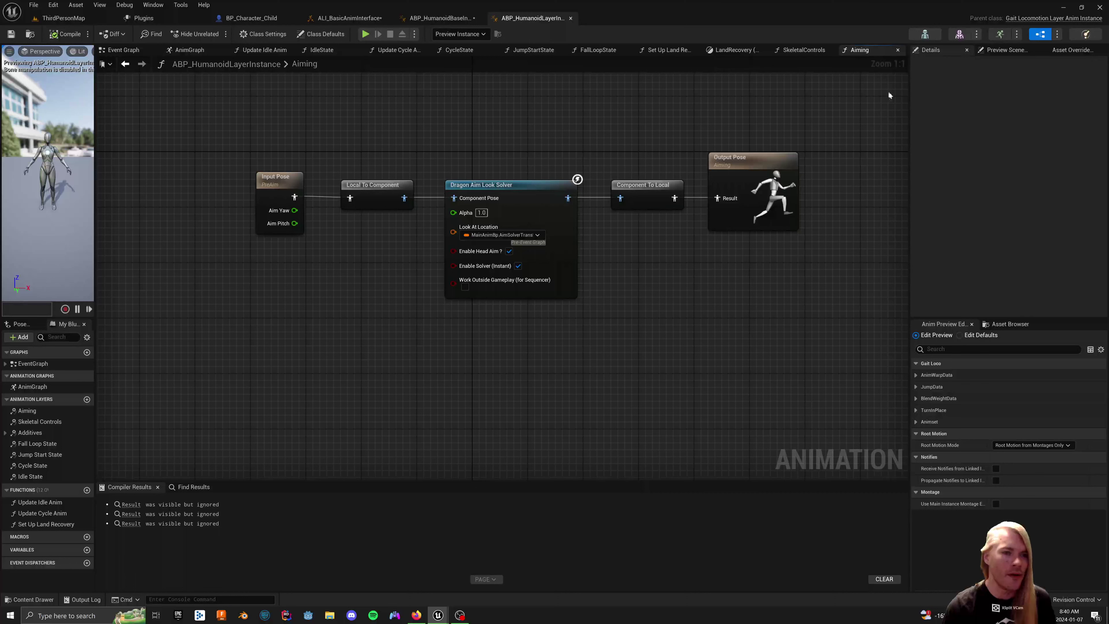
pyautogui.click(1064, 7)
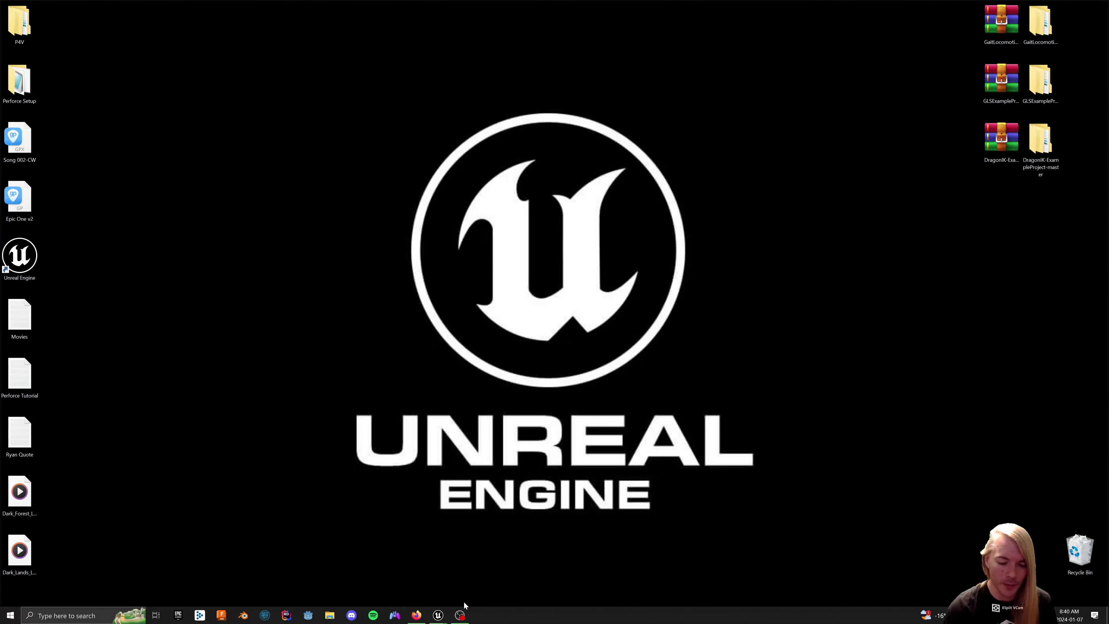
pyautogui.moveTo(462, 614)
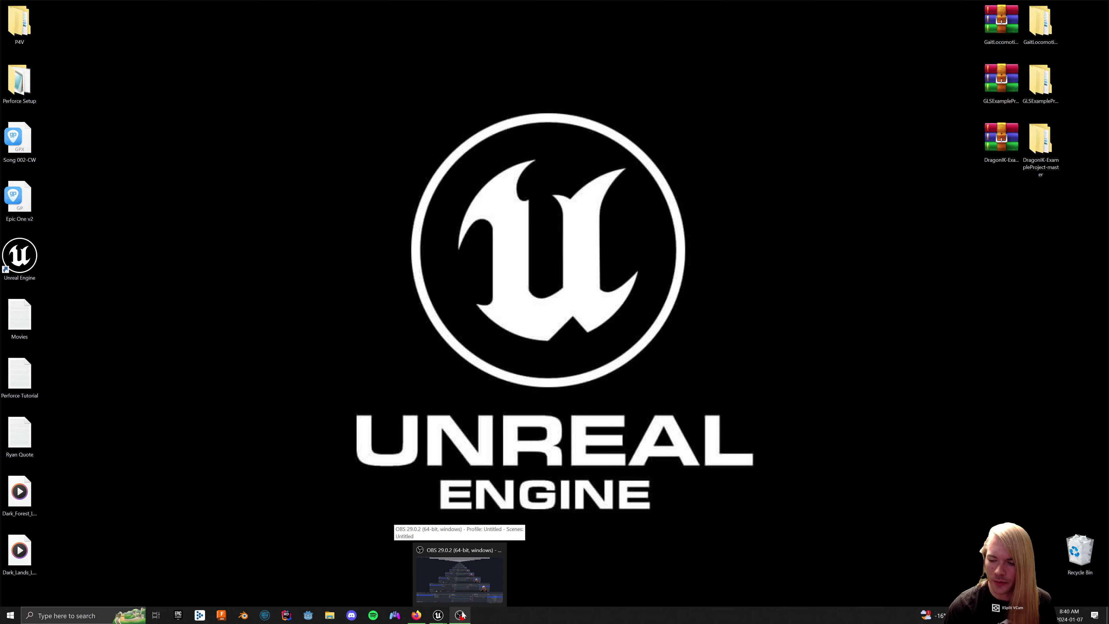